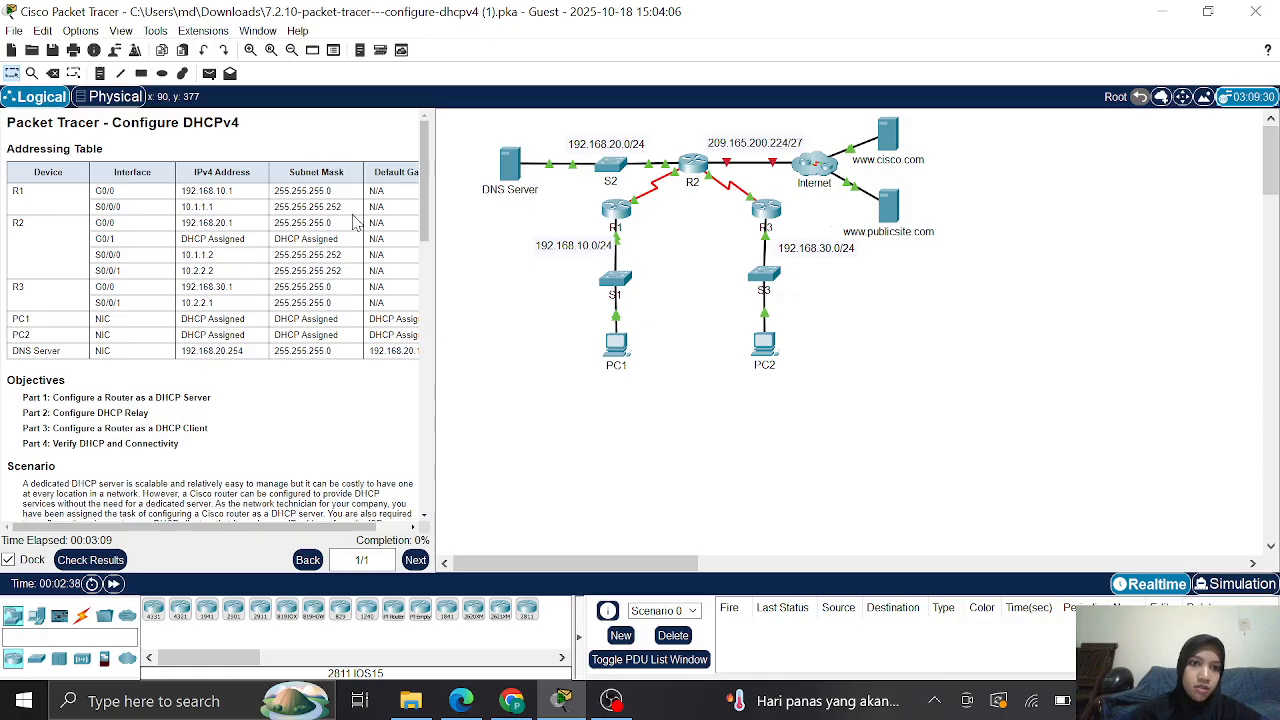
Read the addressing table, objectives and Part 1 instructions for configuring R2 as a DHCP server
scroll(352, 222, right, 2)
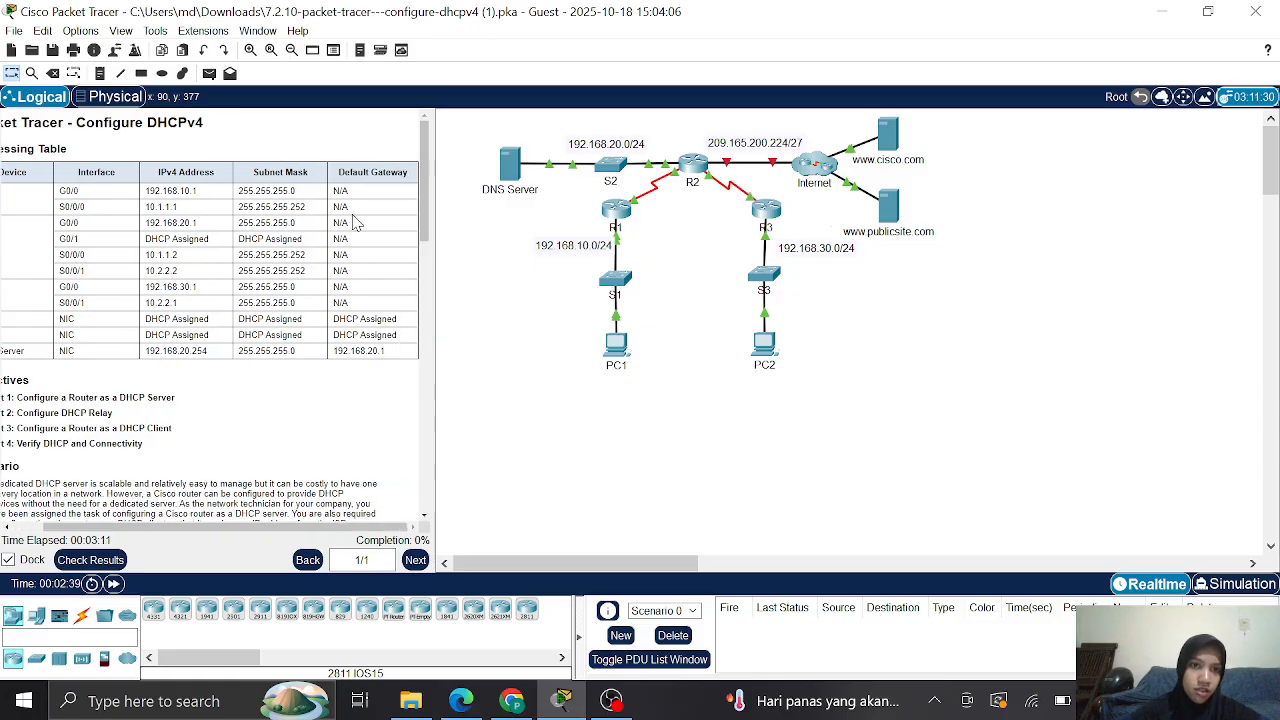
scroll(352, 222, left, 2)
scroll(352, 222, down, 3)
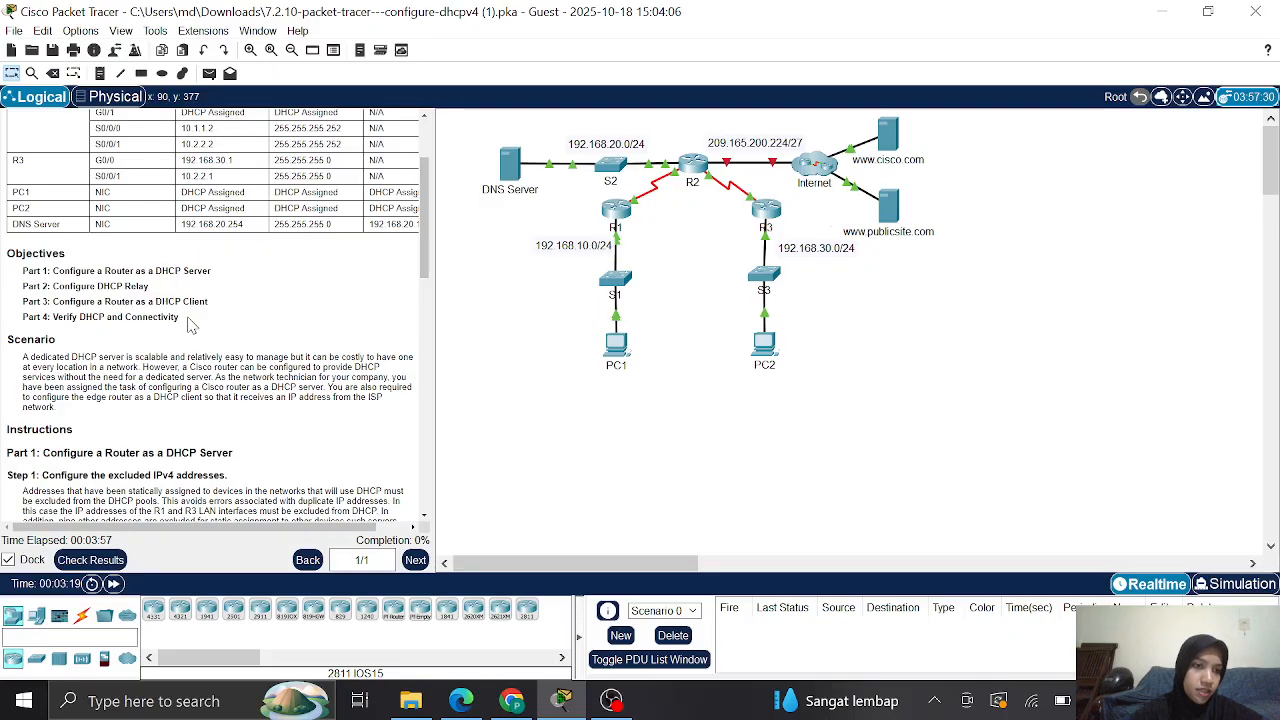
scroll(191, 325, down, 5)
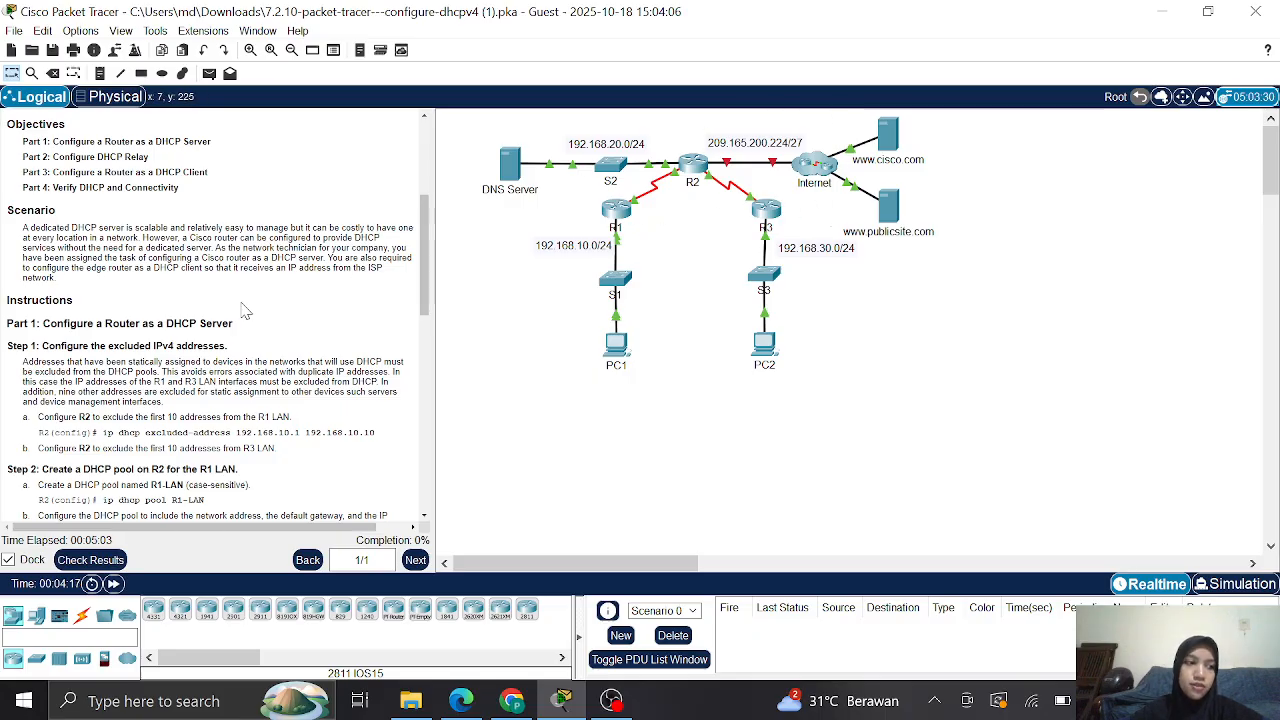
scroll(245, 311, down, 3)
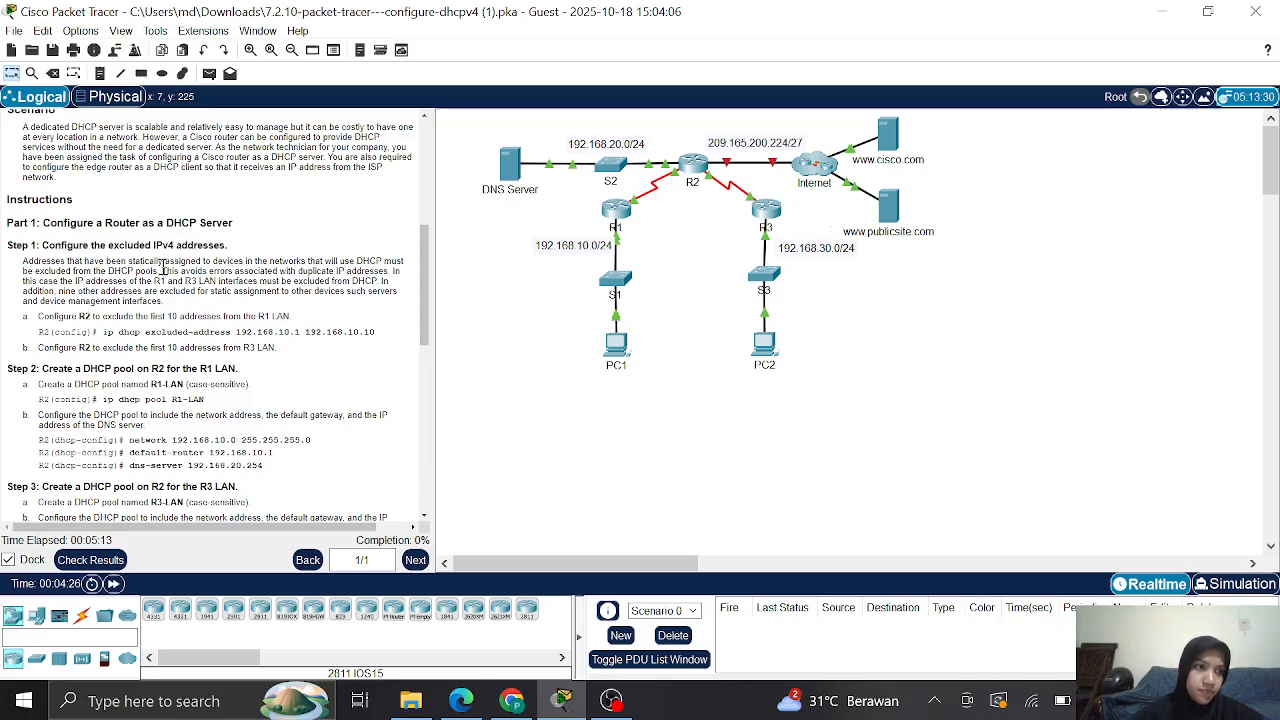
scroll(26, 270, down, 1)
scroll(26, 270, down, 2)
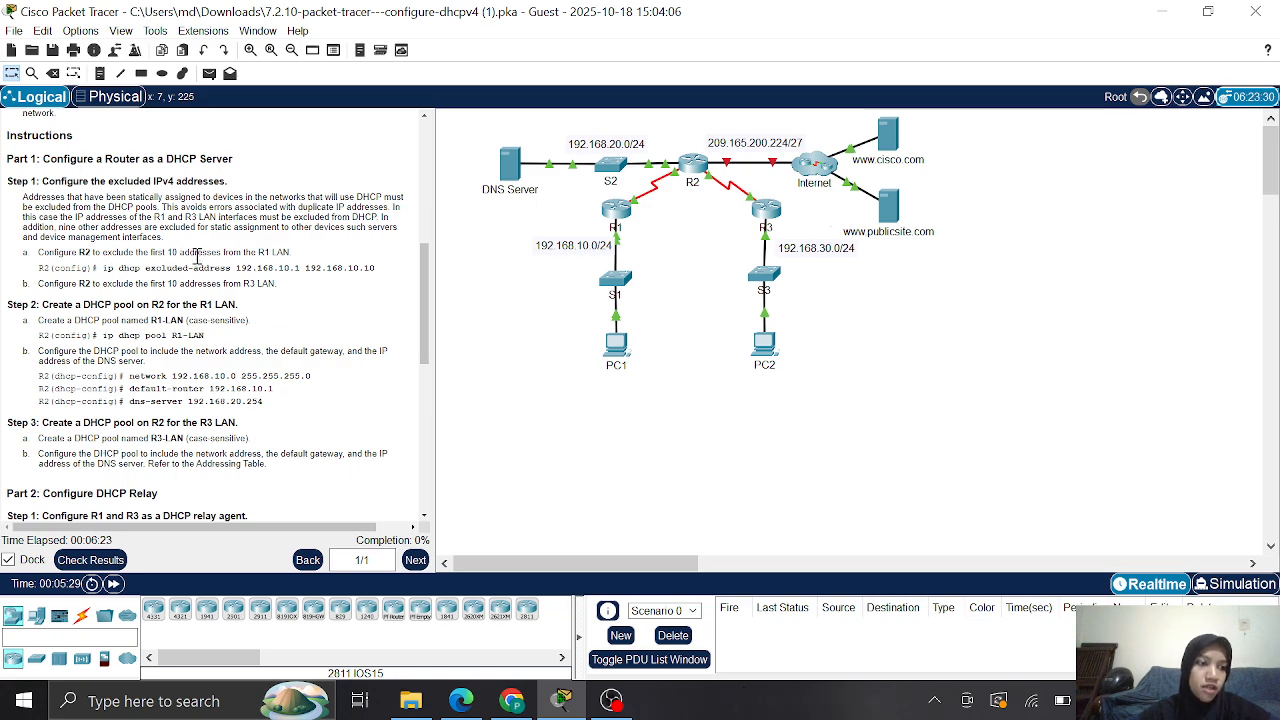
double_click(275, 227)
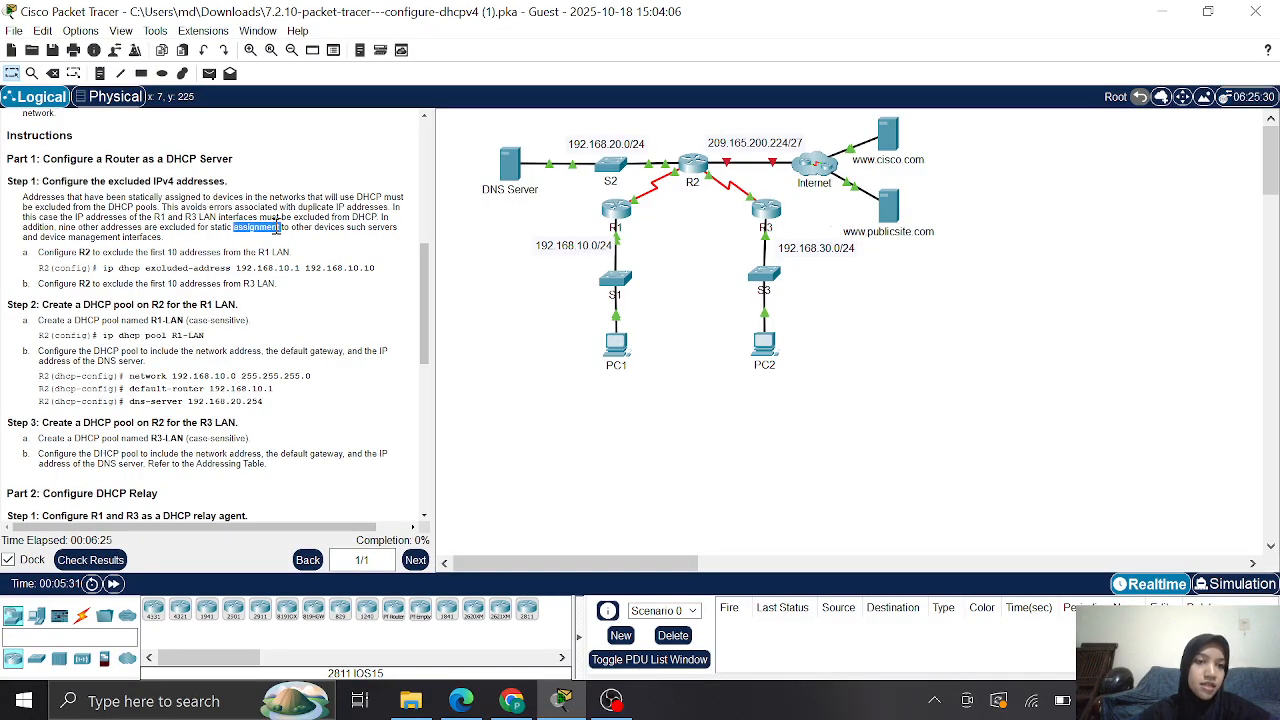
click(295, 284)
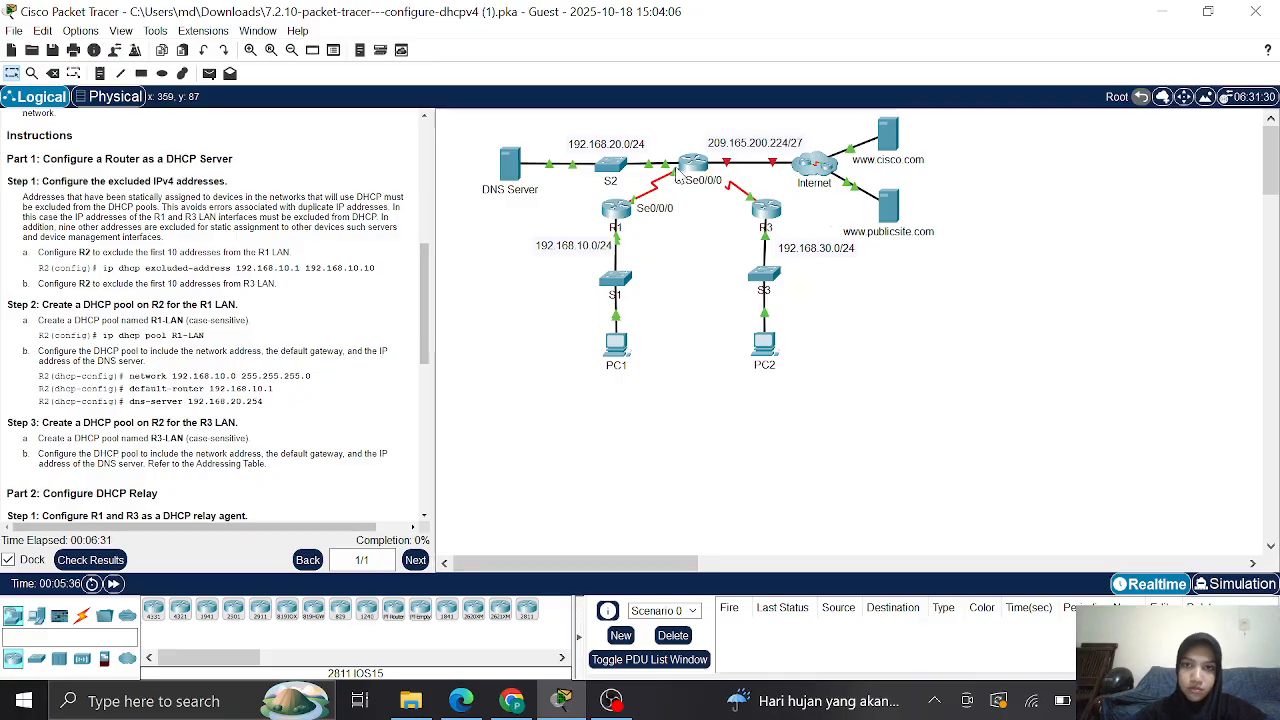
Open router R2's command line and enter global configuration mode with enable and config t
click(698, 165)
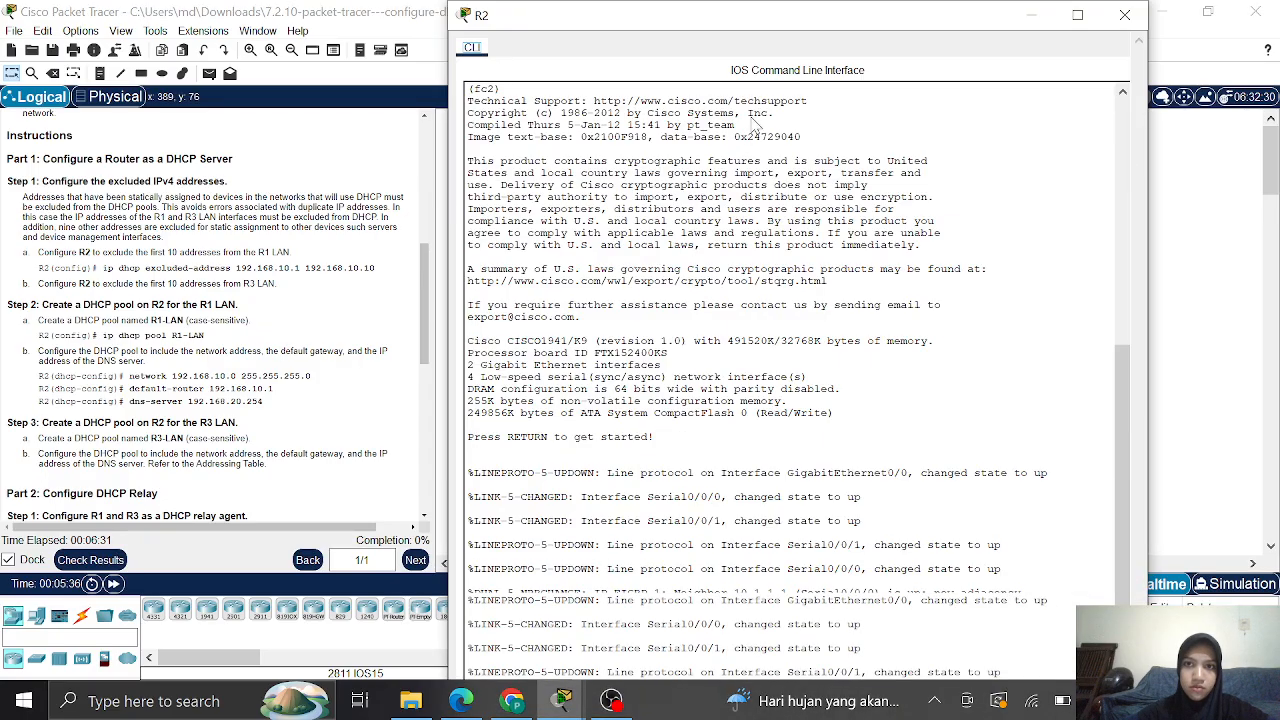
click(482, 599)
key(Return)
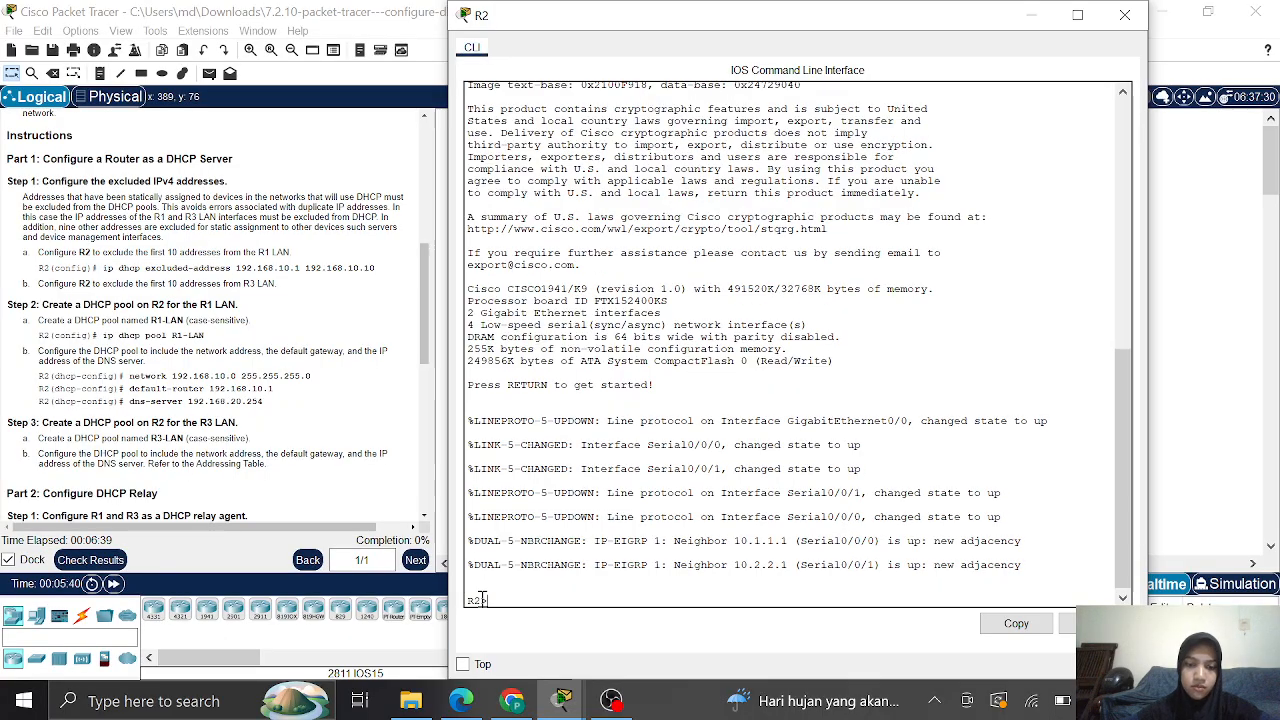
text(enable)
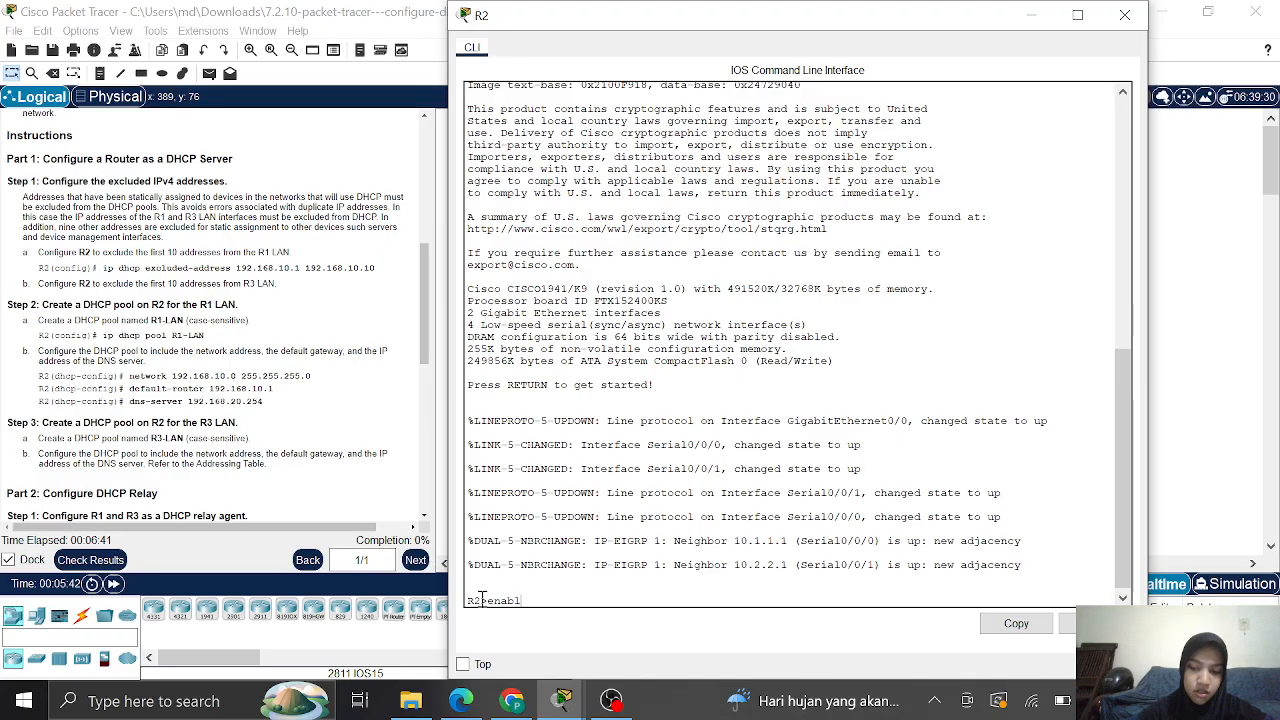
key(Return)
text(config t)
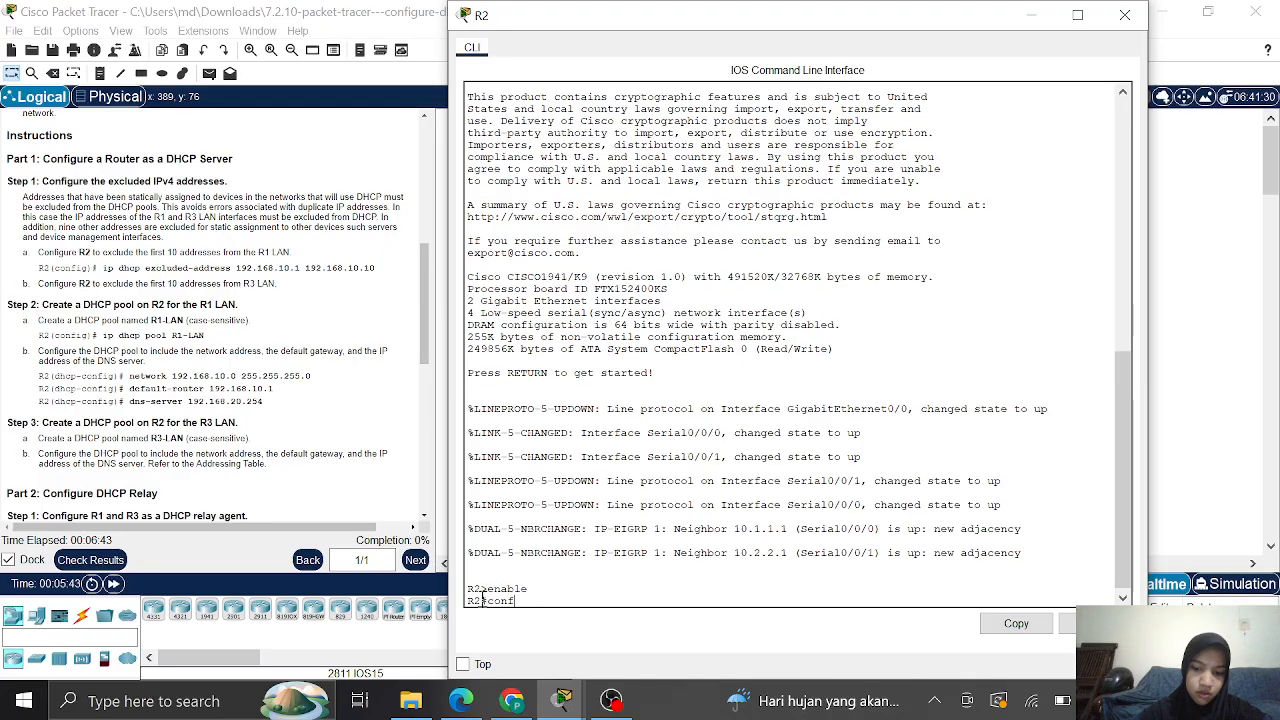
key(Return)
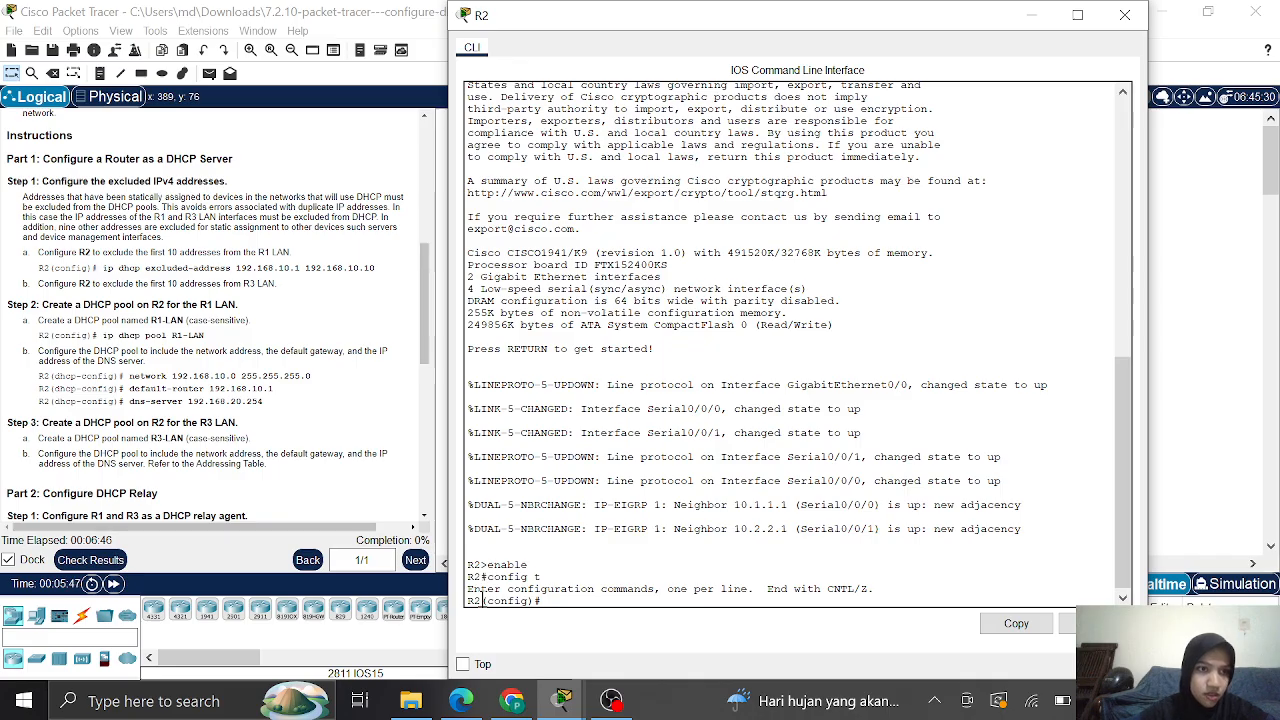
Exclude the R1 LAN addresses 192.168.10.1 through 192.168.10.10 from DHCP on R2 with ip dhcp excluded-address
text(ip)
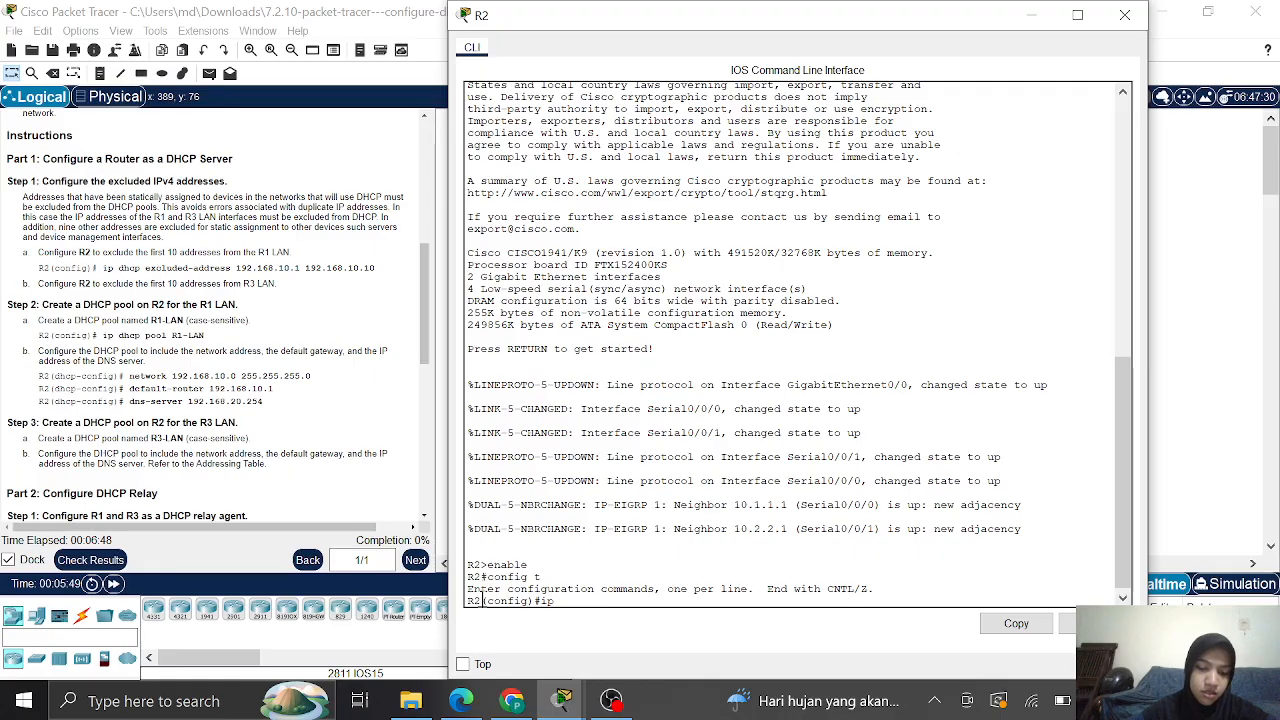
text( dhcp)
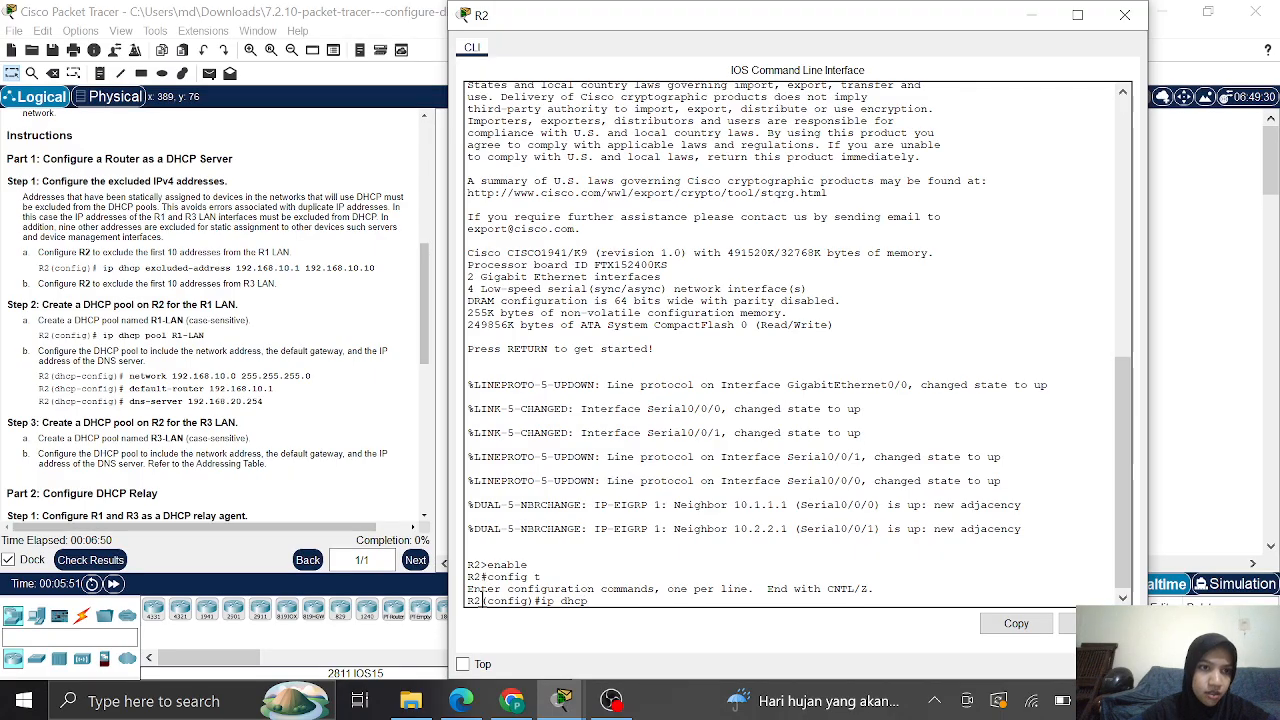
text( ex)
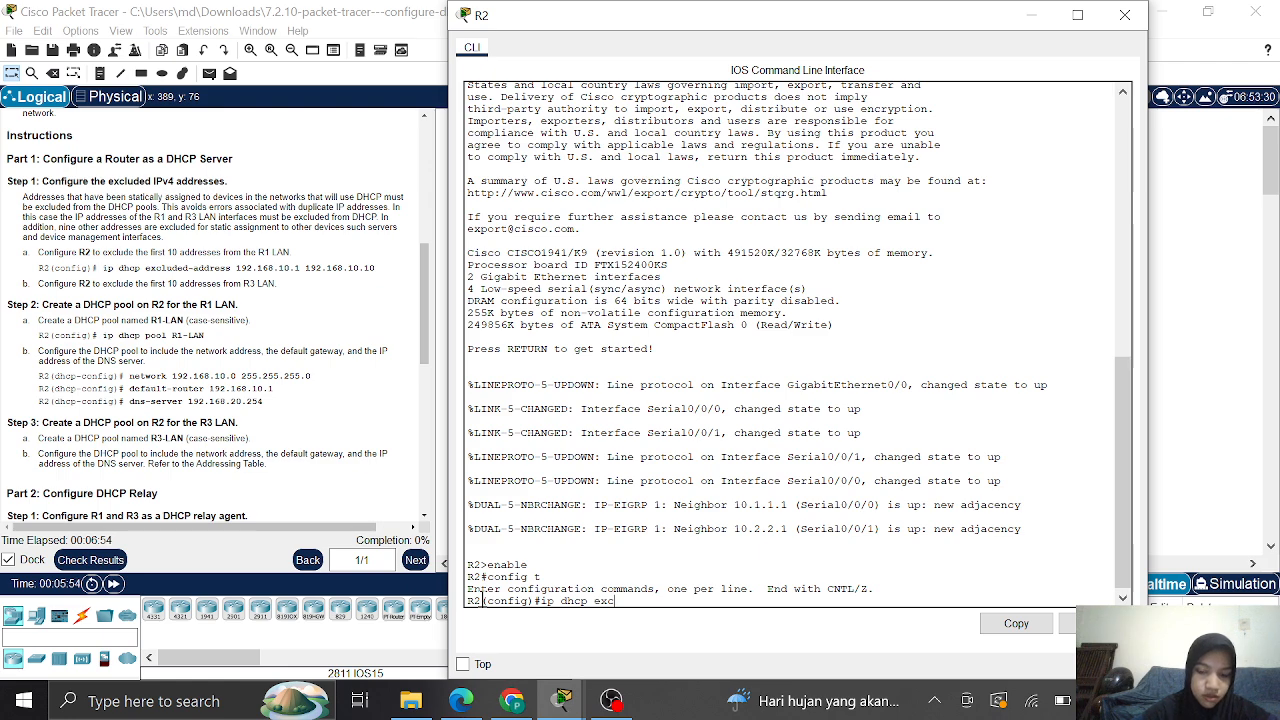
text(c)
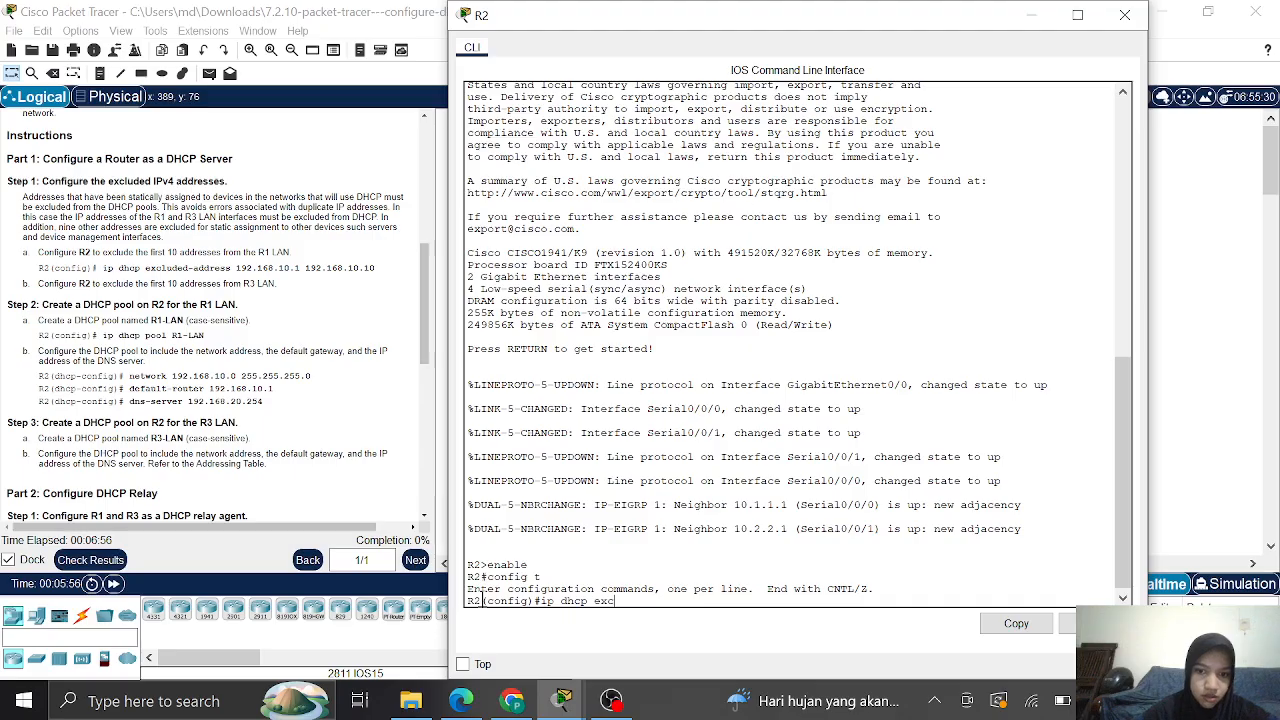
text(luded)
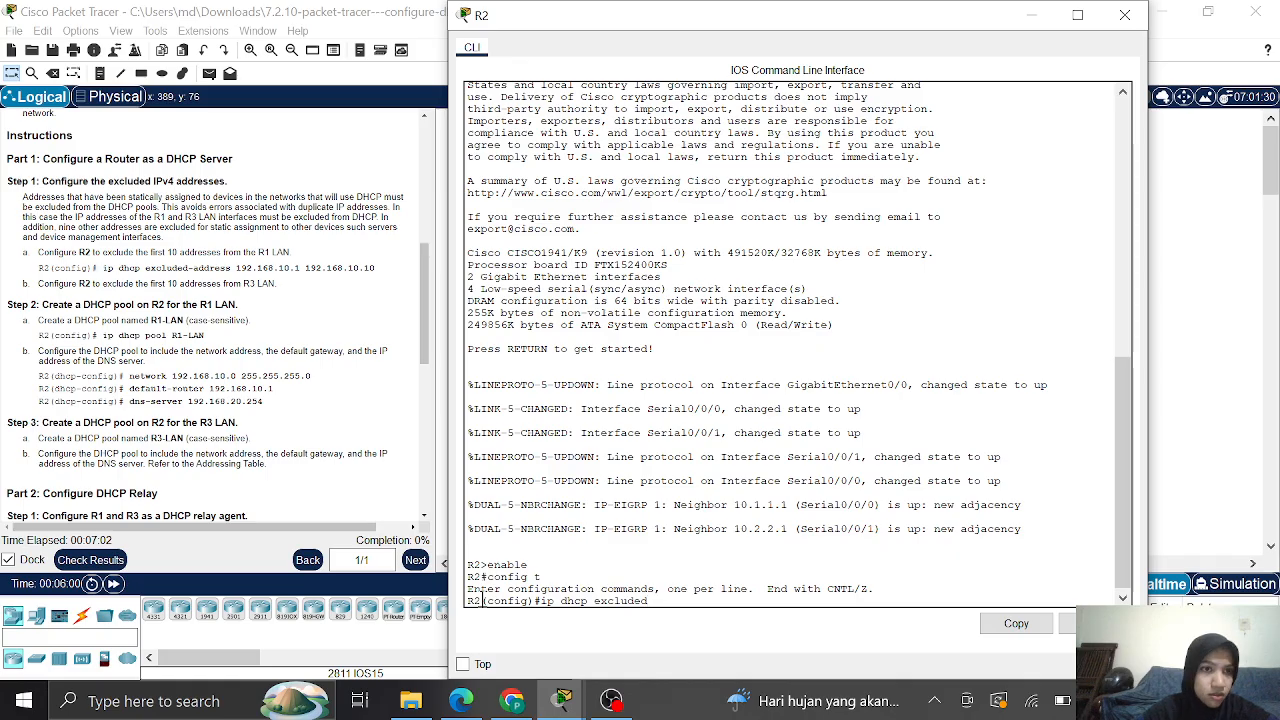
text(-address)
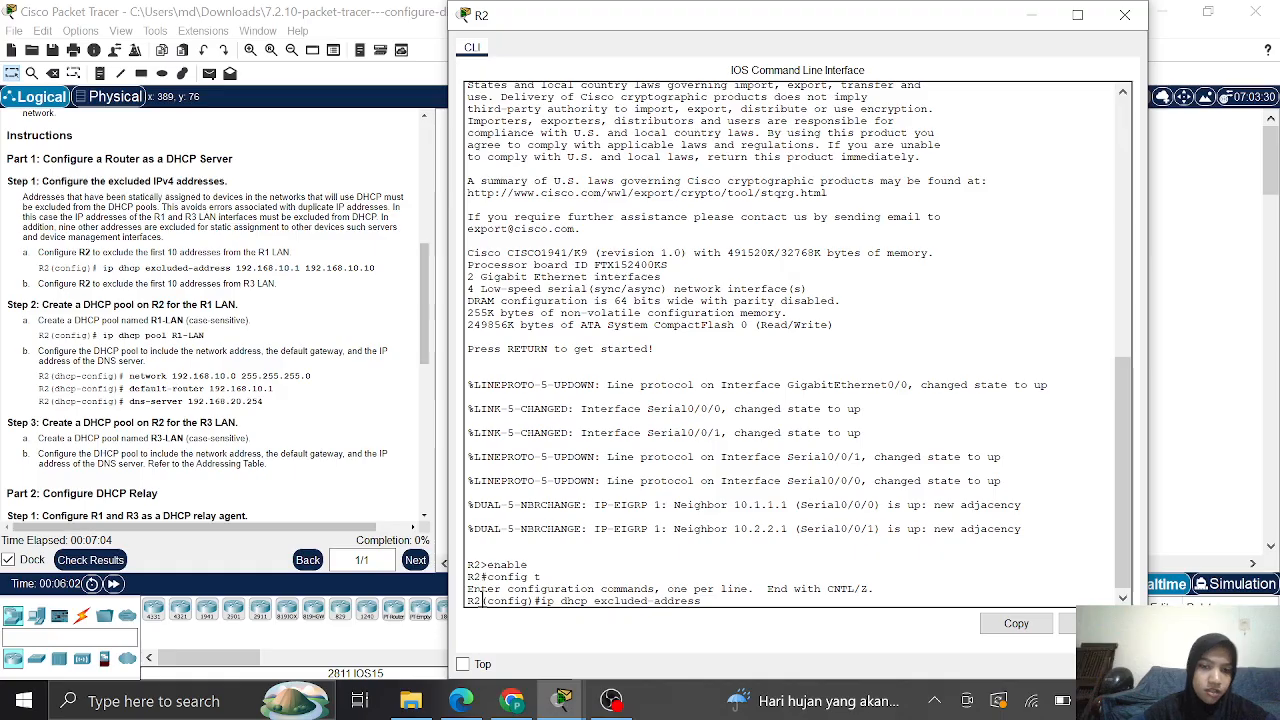
text( 192.168)
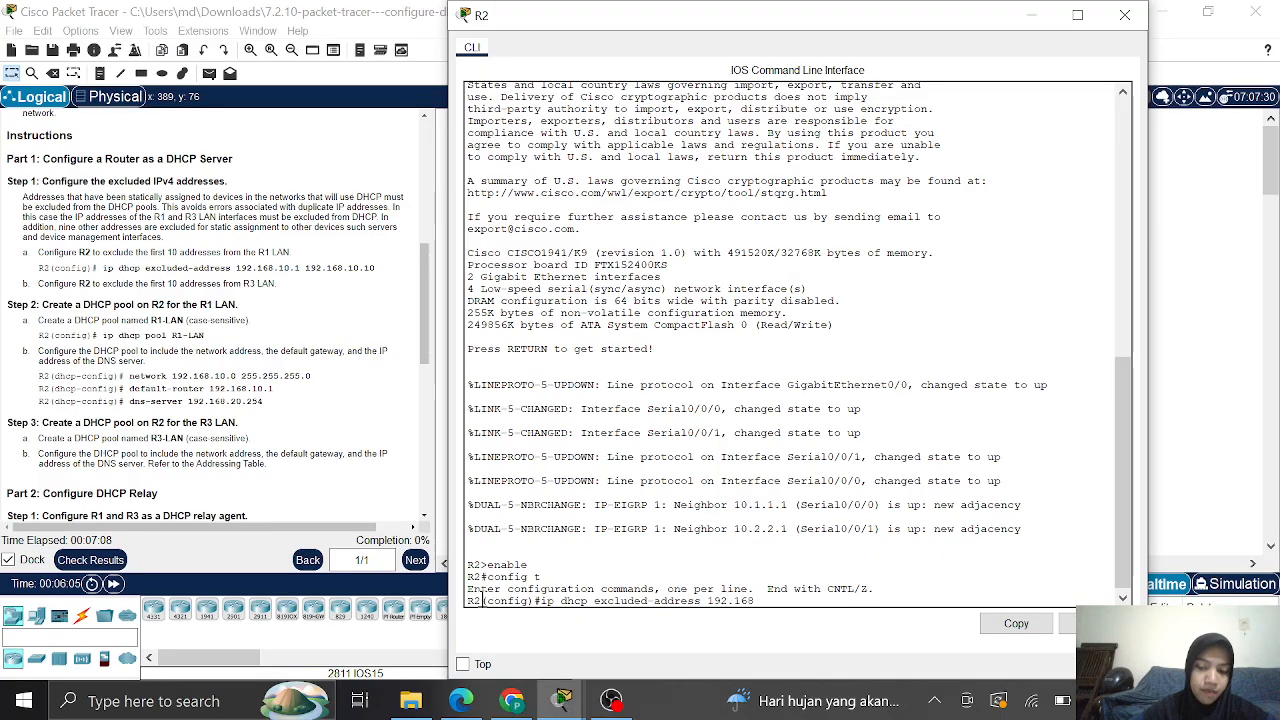
text(.1)
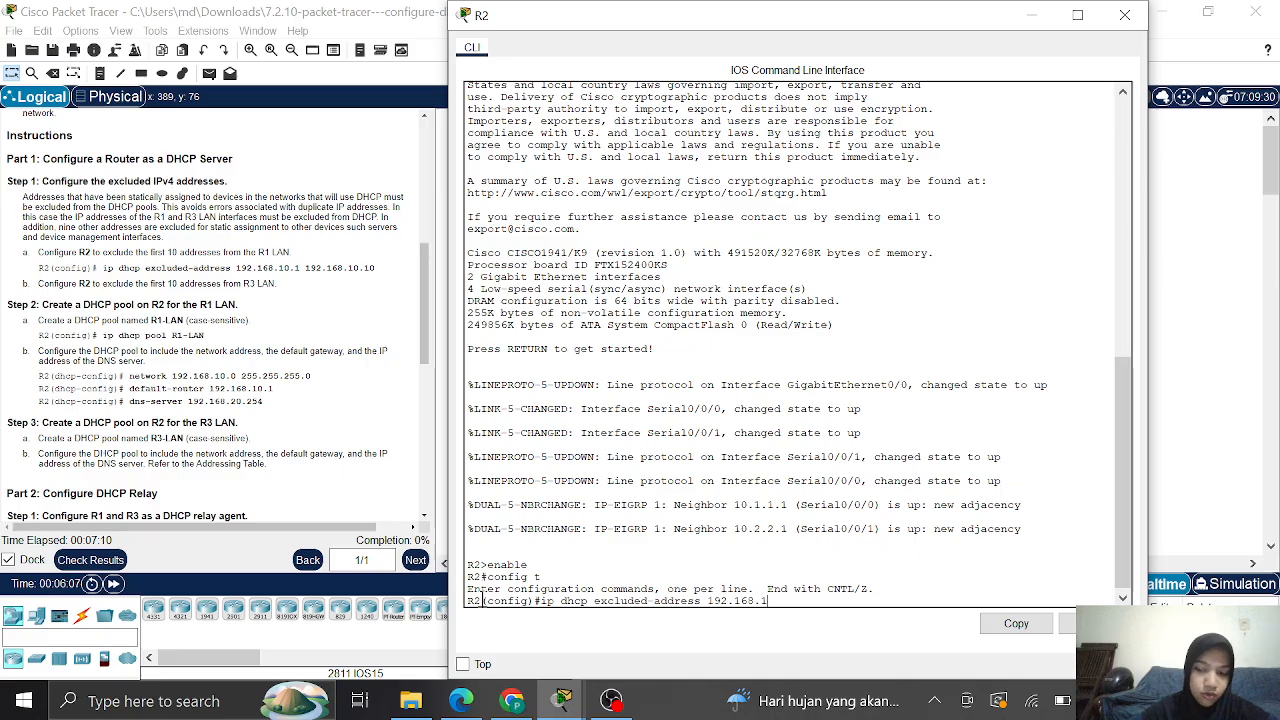
text(0.1 )
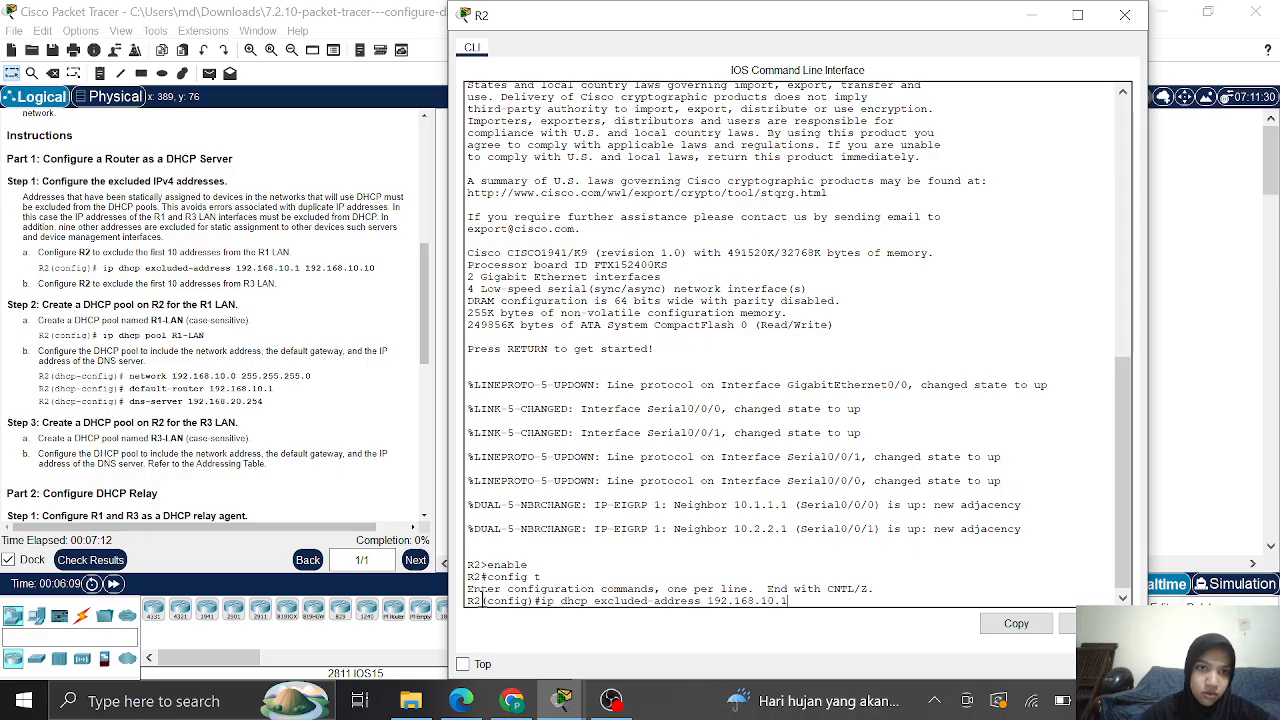
text(192.168.101)
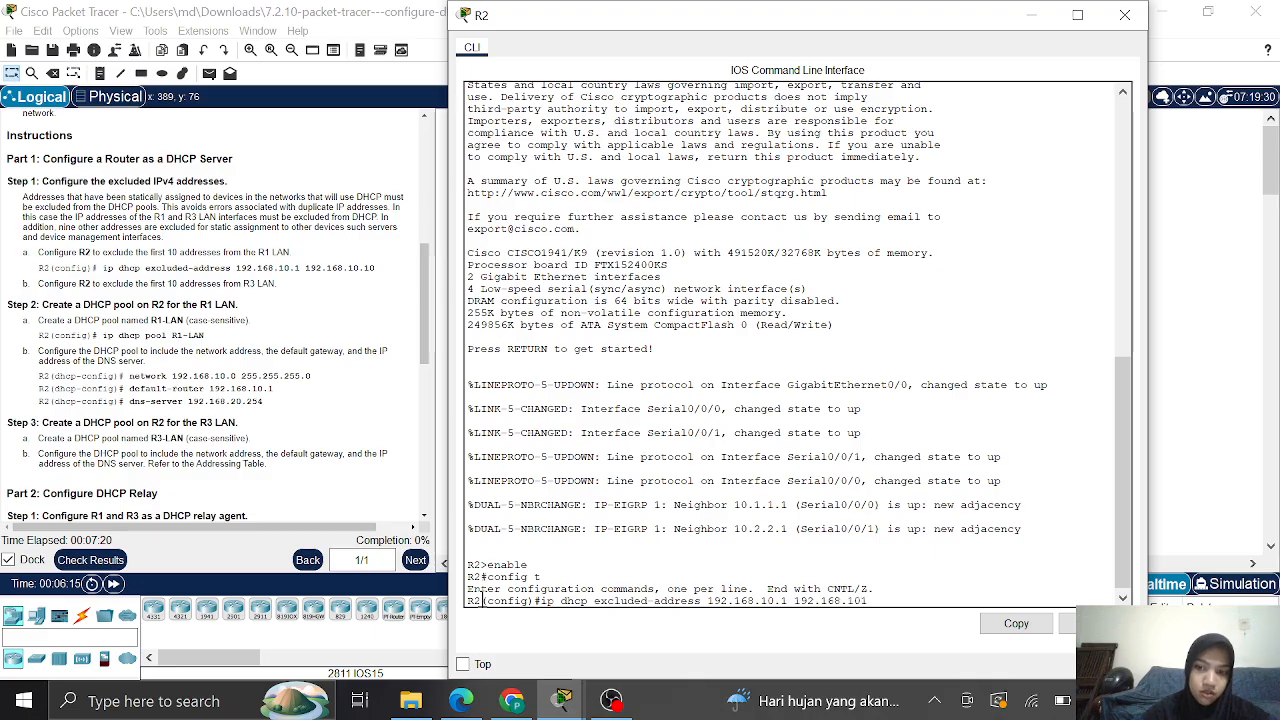
key(BackSpace)
text(.10)
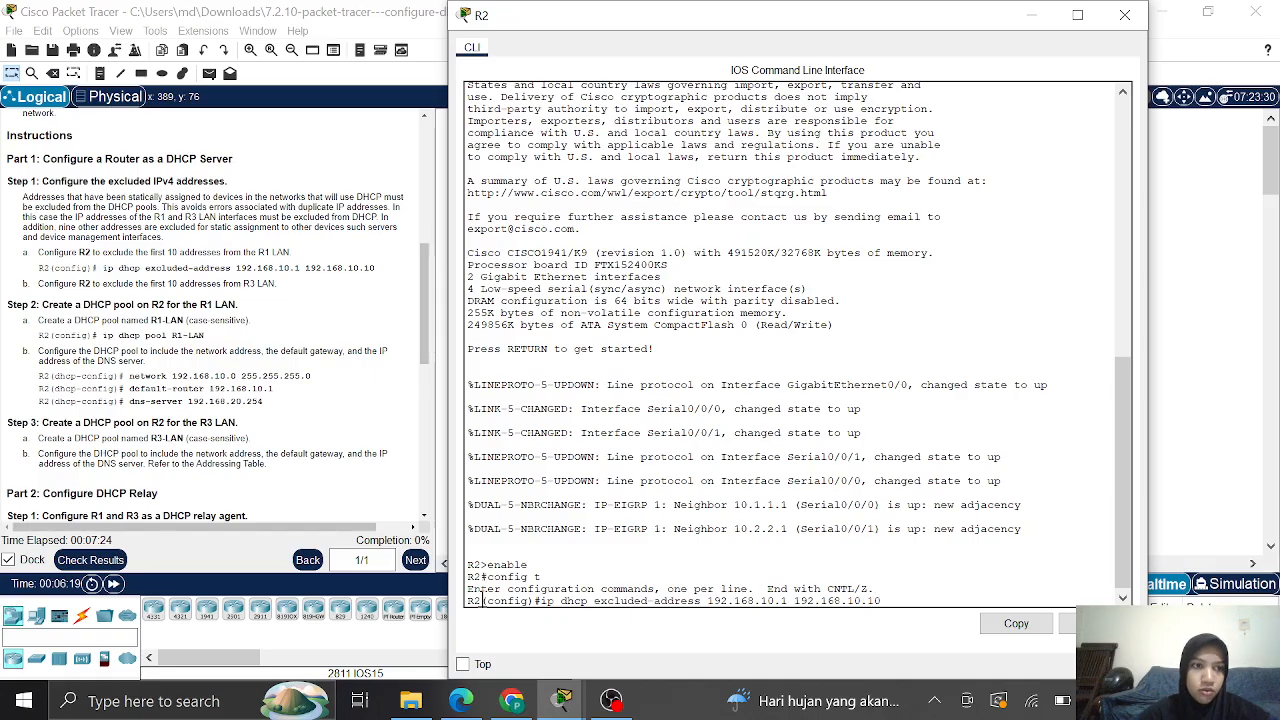
key(Return)
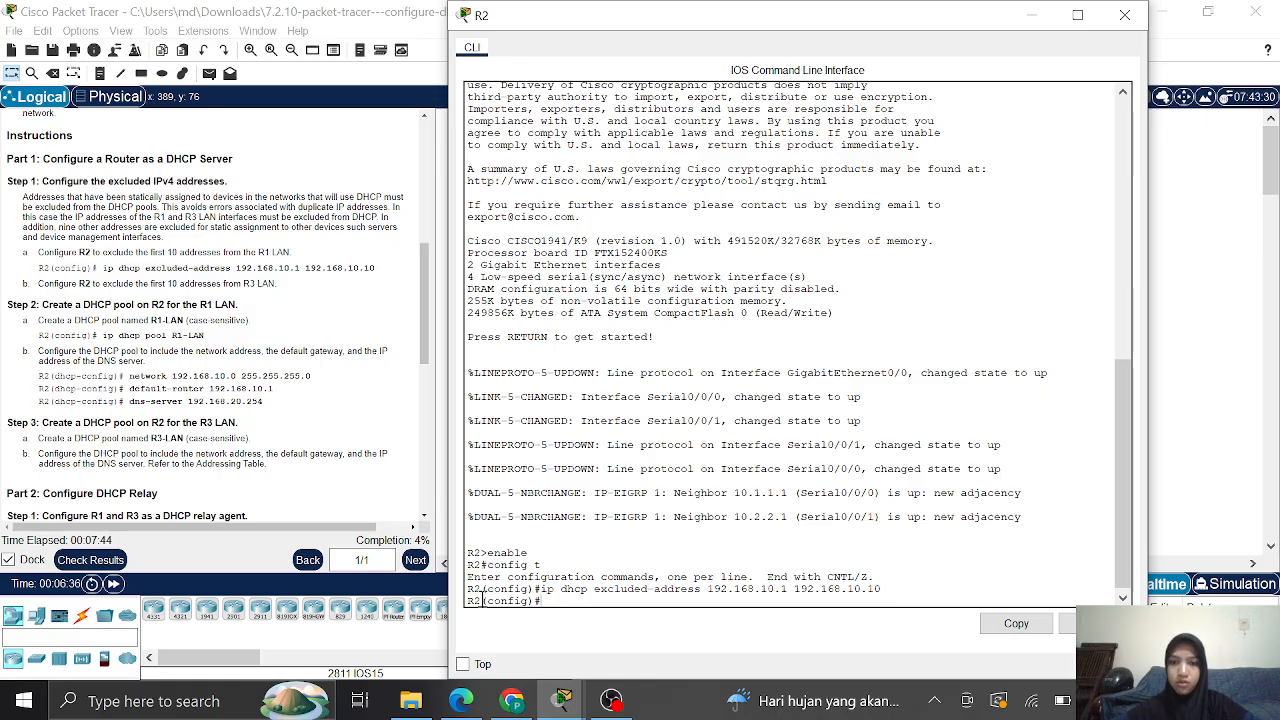
Exclude the R3 LAN addresses 192.168.30.1 through 192.168.30.10 from DHCP on R2 with ip dhcp excluded-address
text(ip)
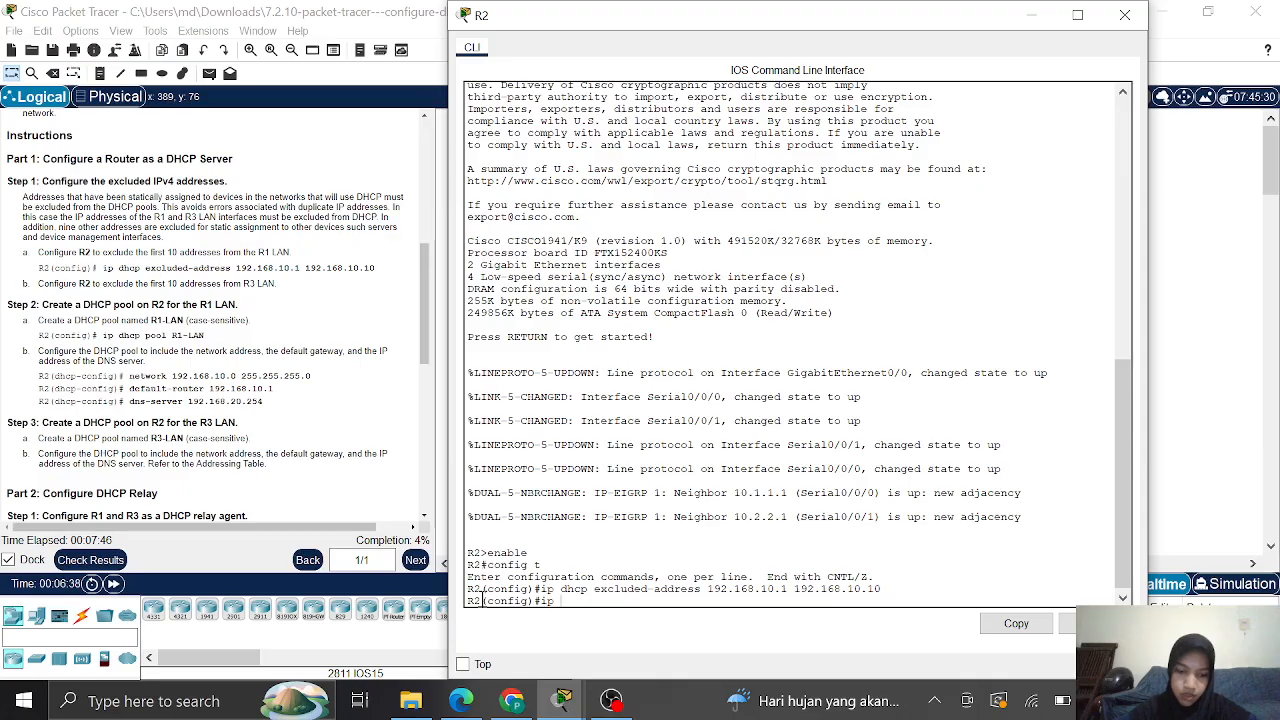
text( dhcp)
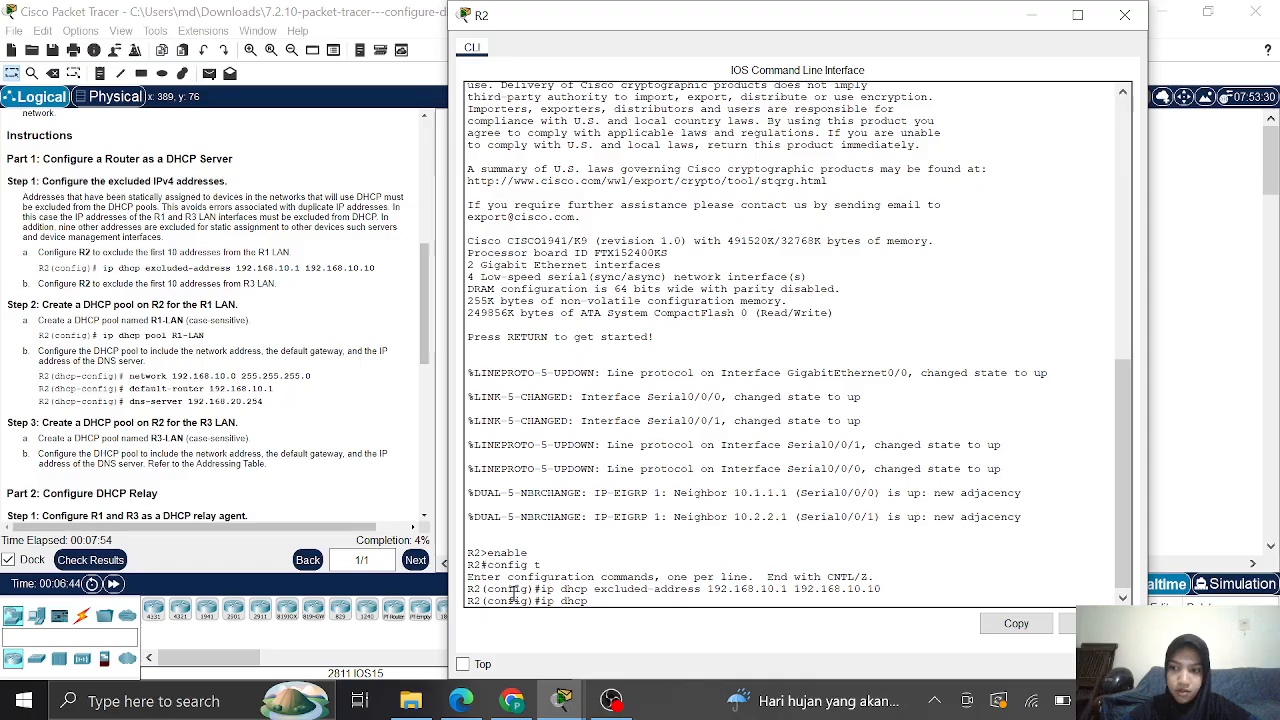
text(luded-address)
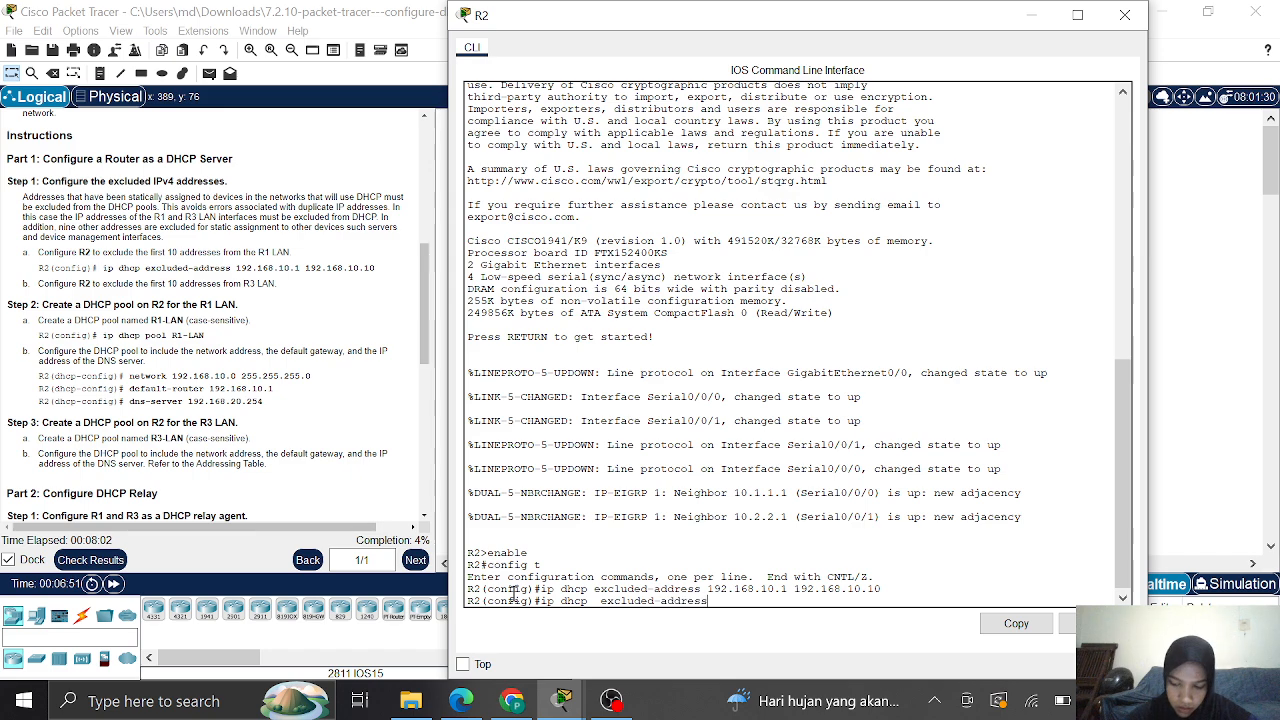
key(Left)
key(Left)
key(Left)
key(Left)
key(Left)
key(Left)
key(Left)
key(Left)
key(Left)
key(Left)
key(Left)
key(Left)
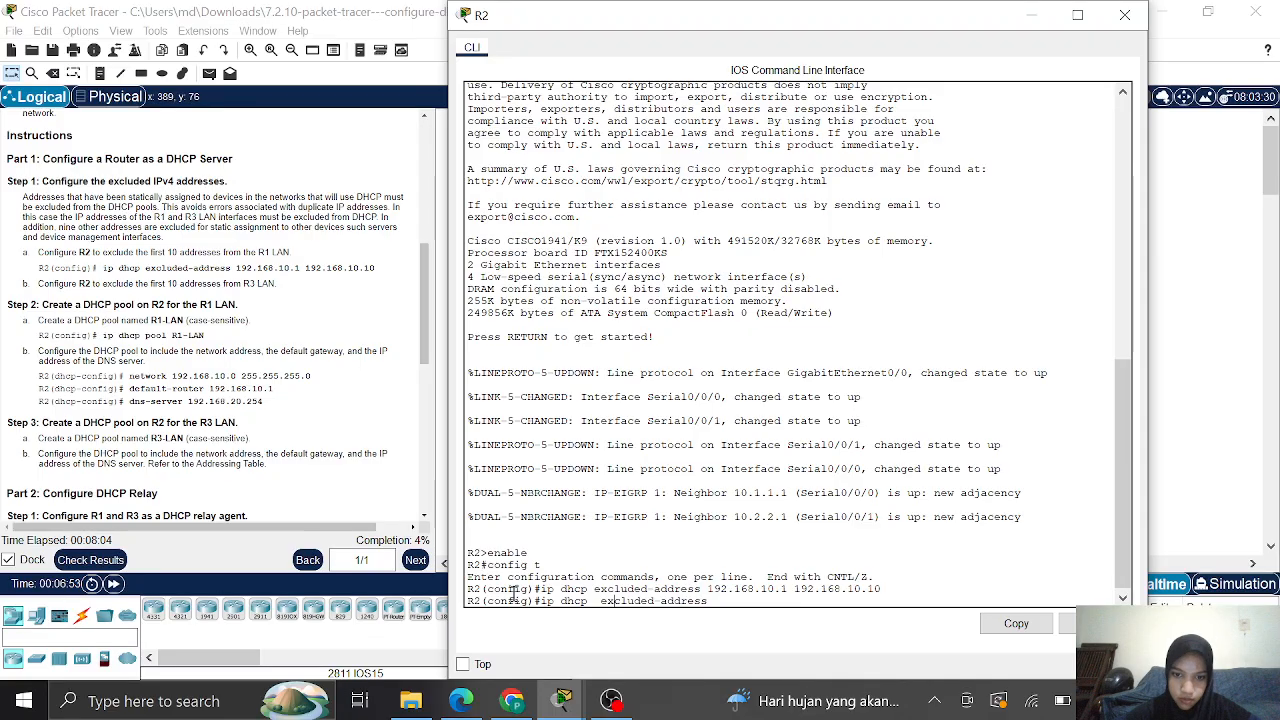
key(BackSpace)
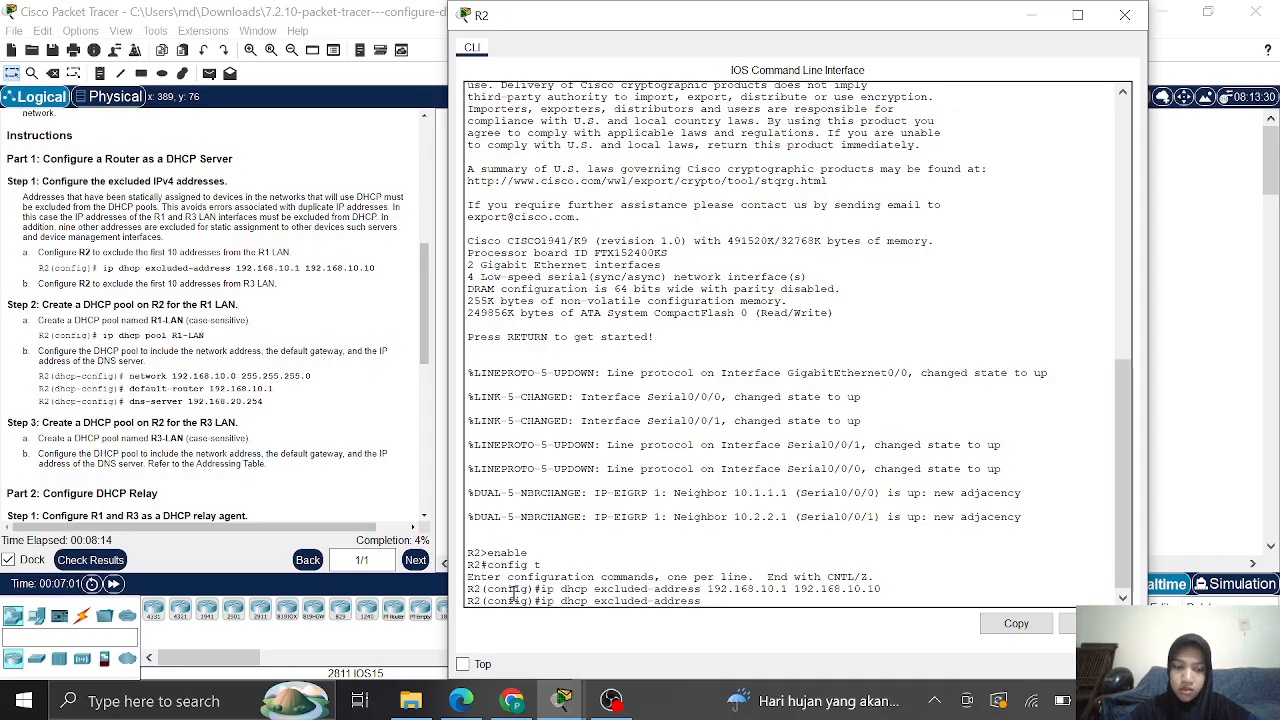
text(192.168)
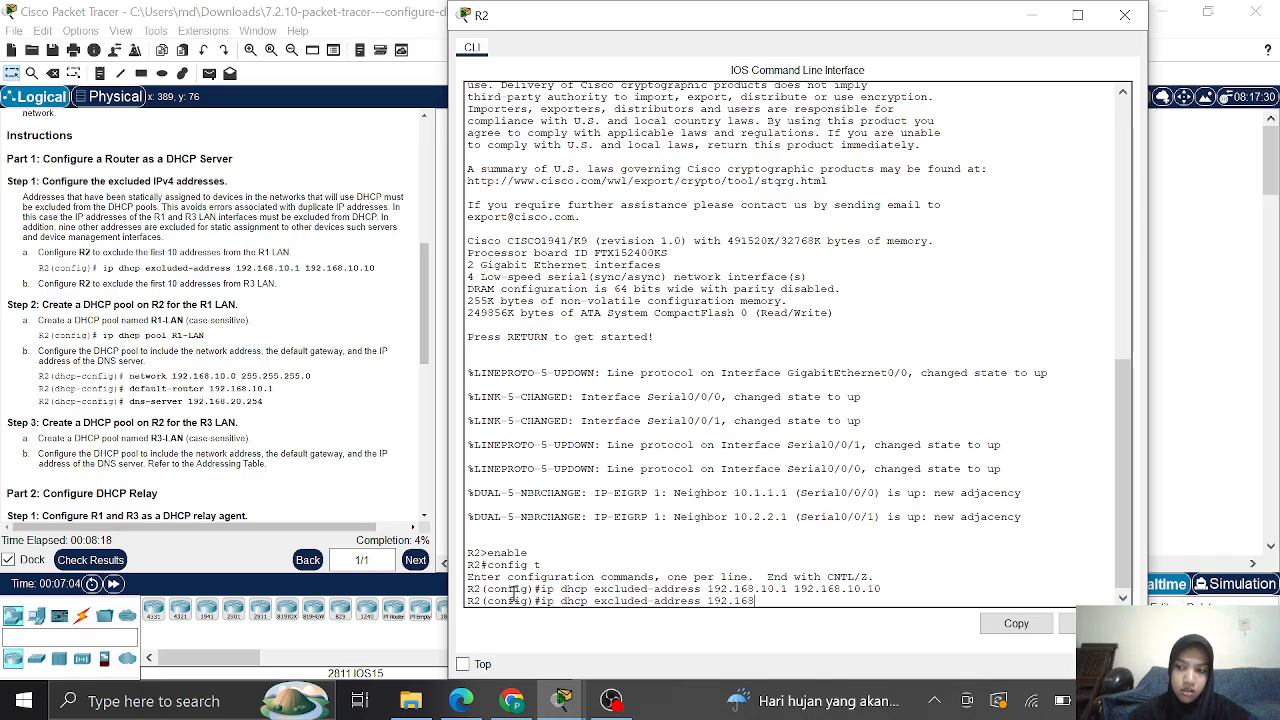
text(.30.1)
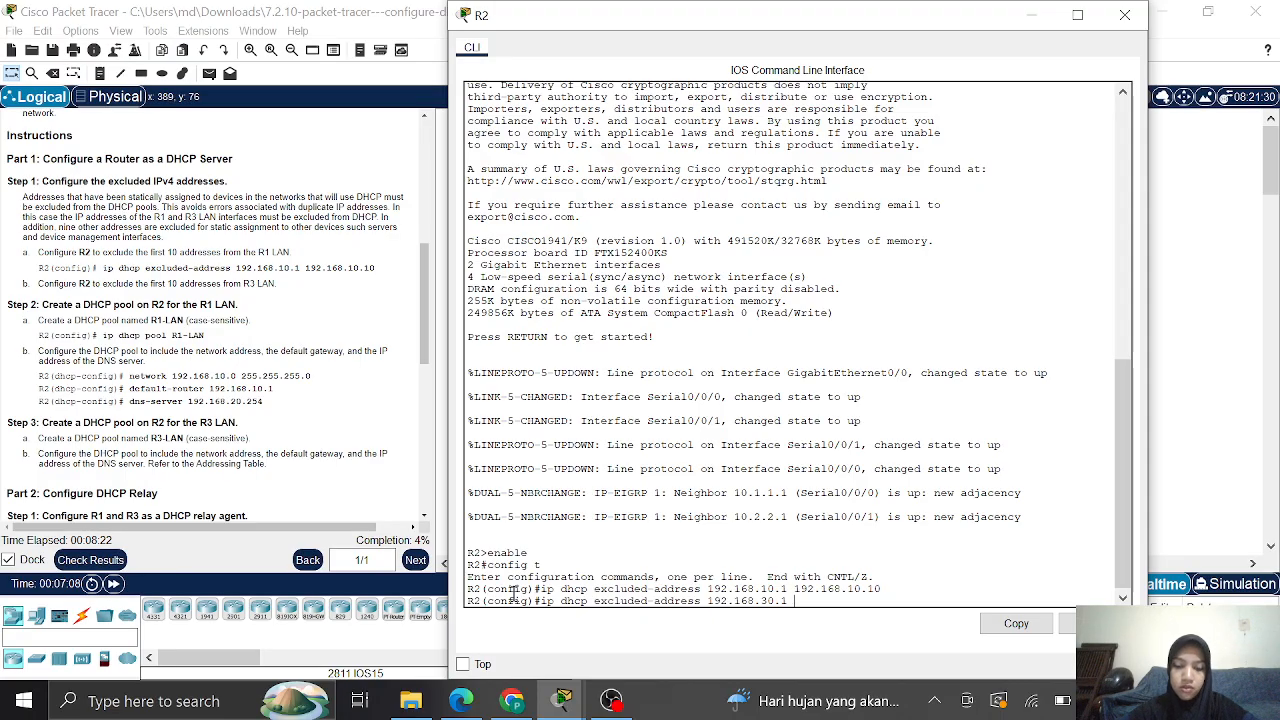
text( 192.16)
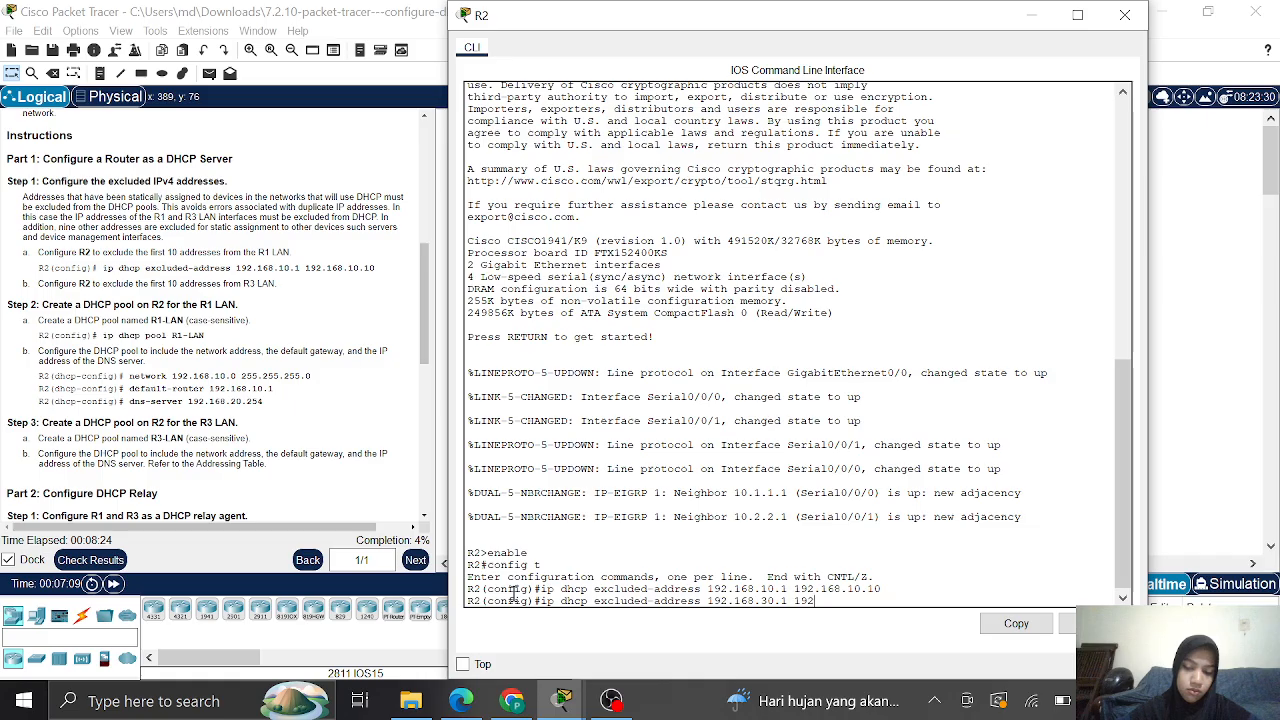
text(8.)
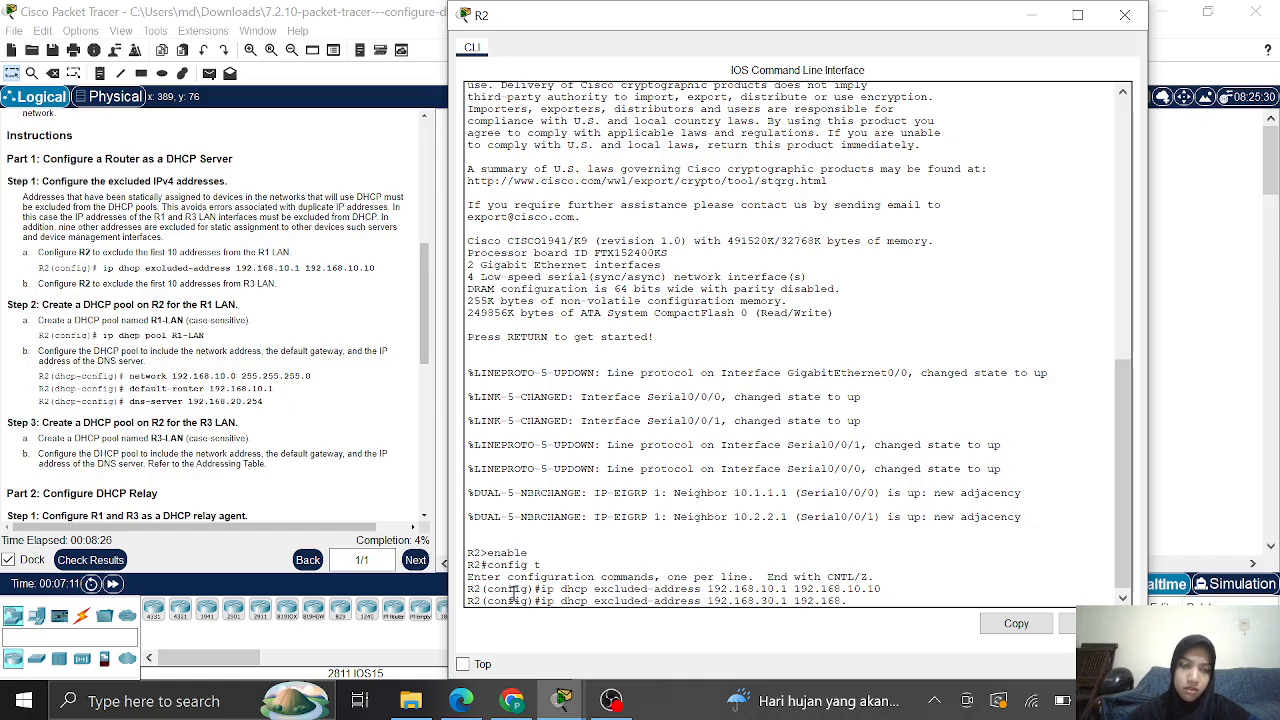
scroll(213, 302, up, 5)
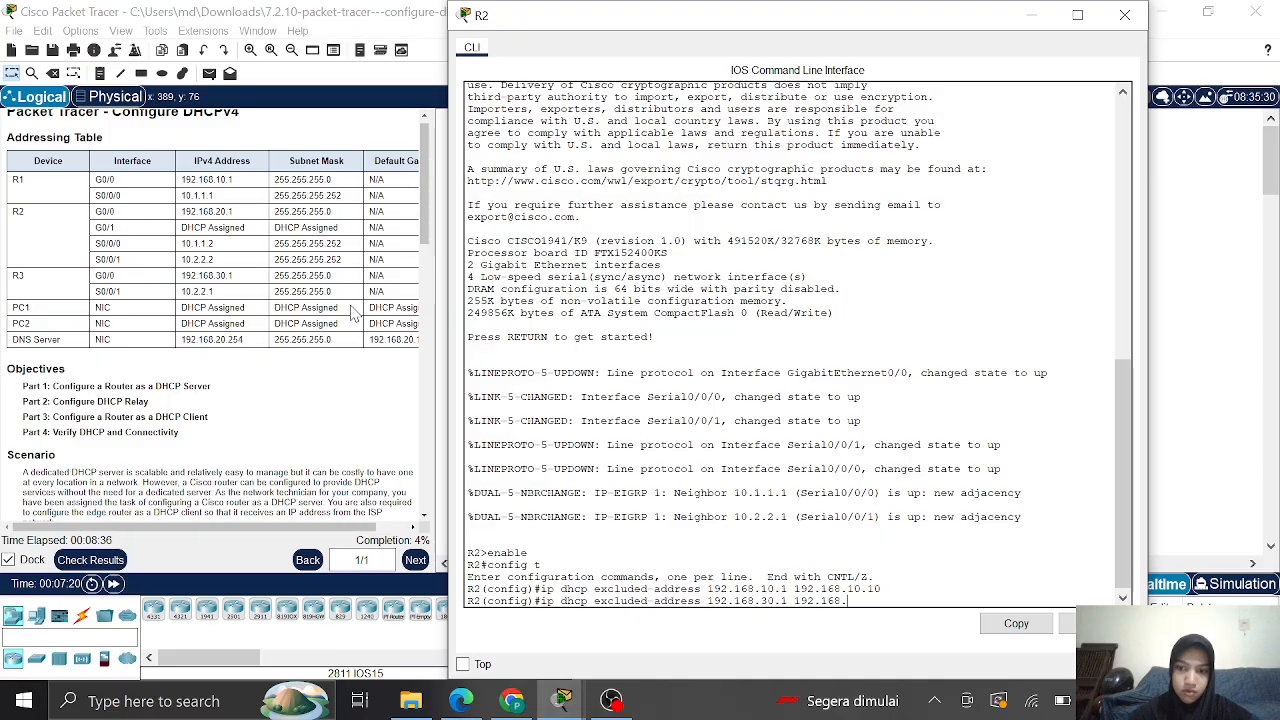
text(30)
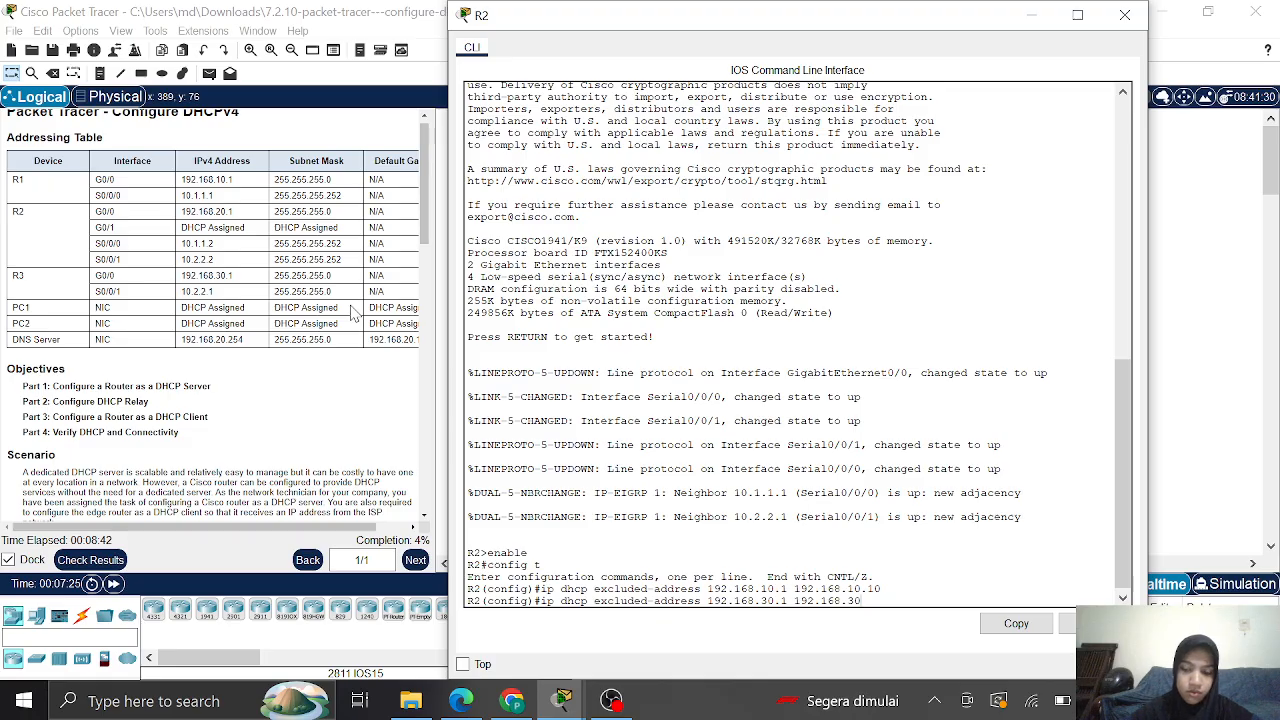
text(.10)
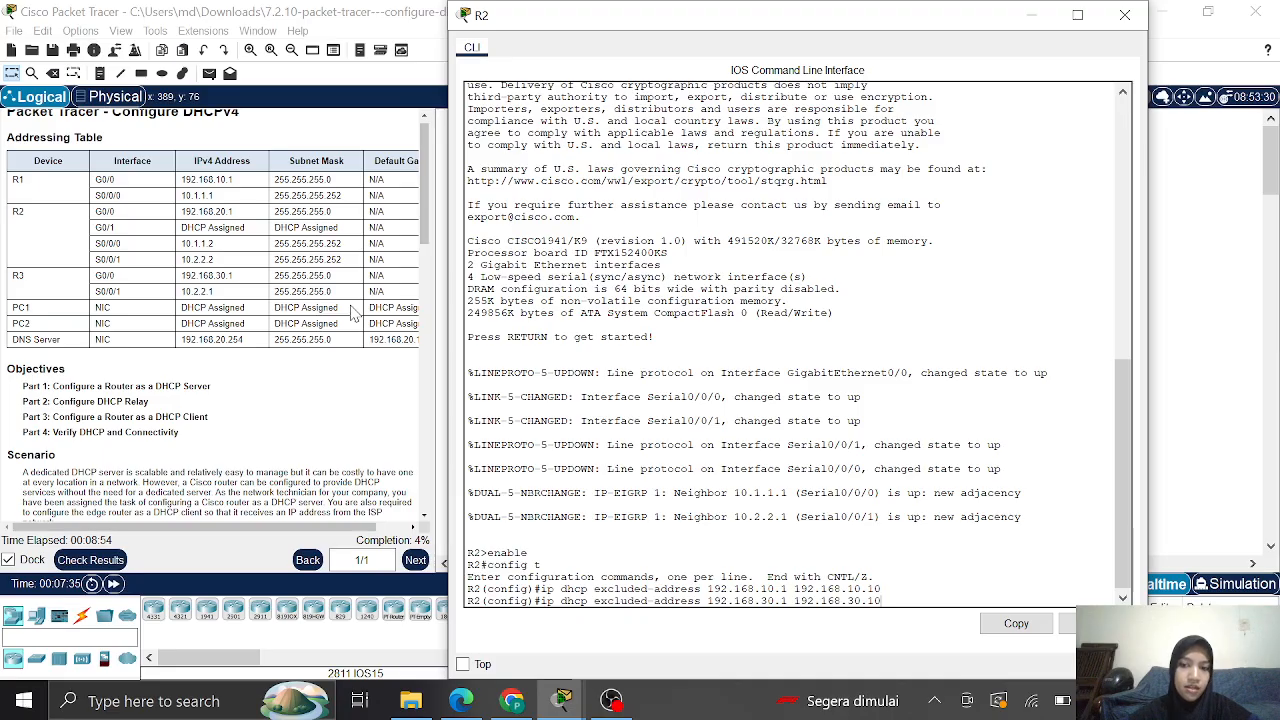
key(Return)
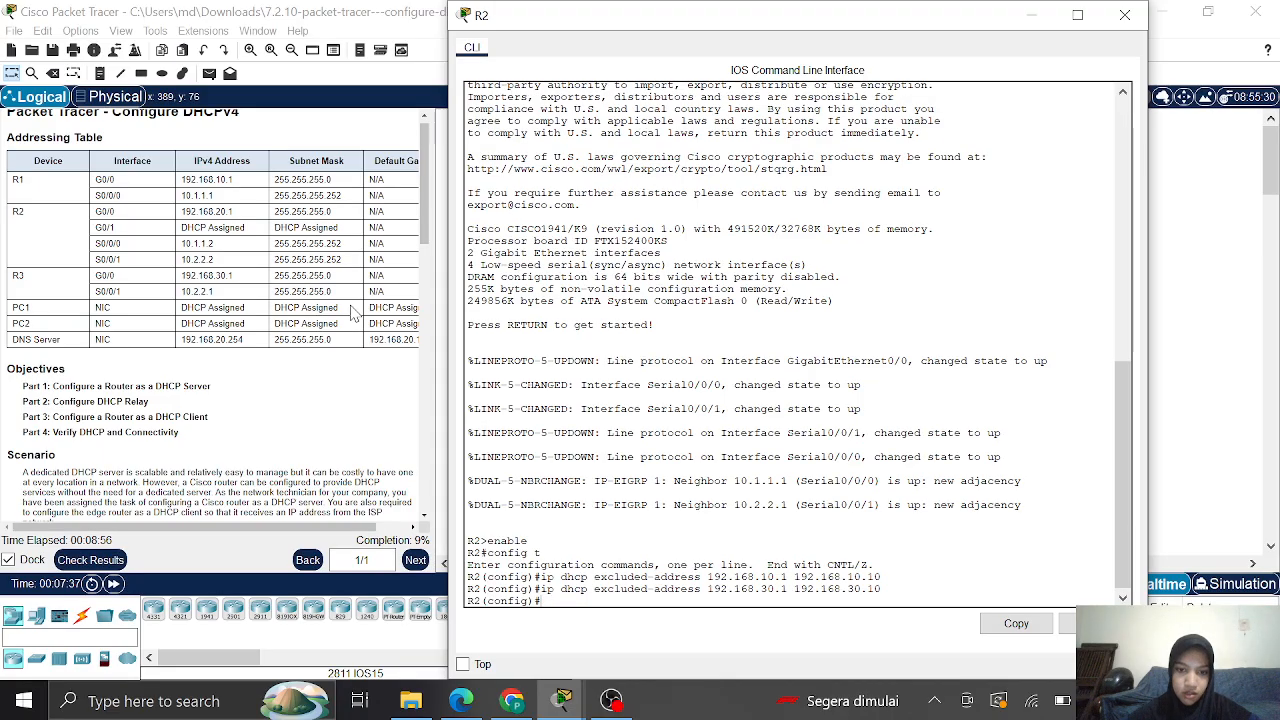
Create a DHCP pool named R1-LAN on R2 with ip dhcp pool, following Step 2 of the instructions
scroll(86, 266, down, 4)
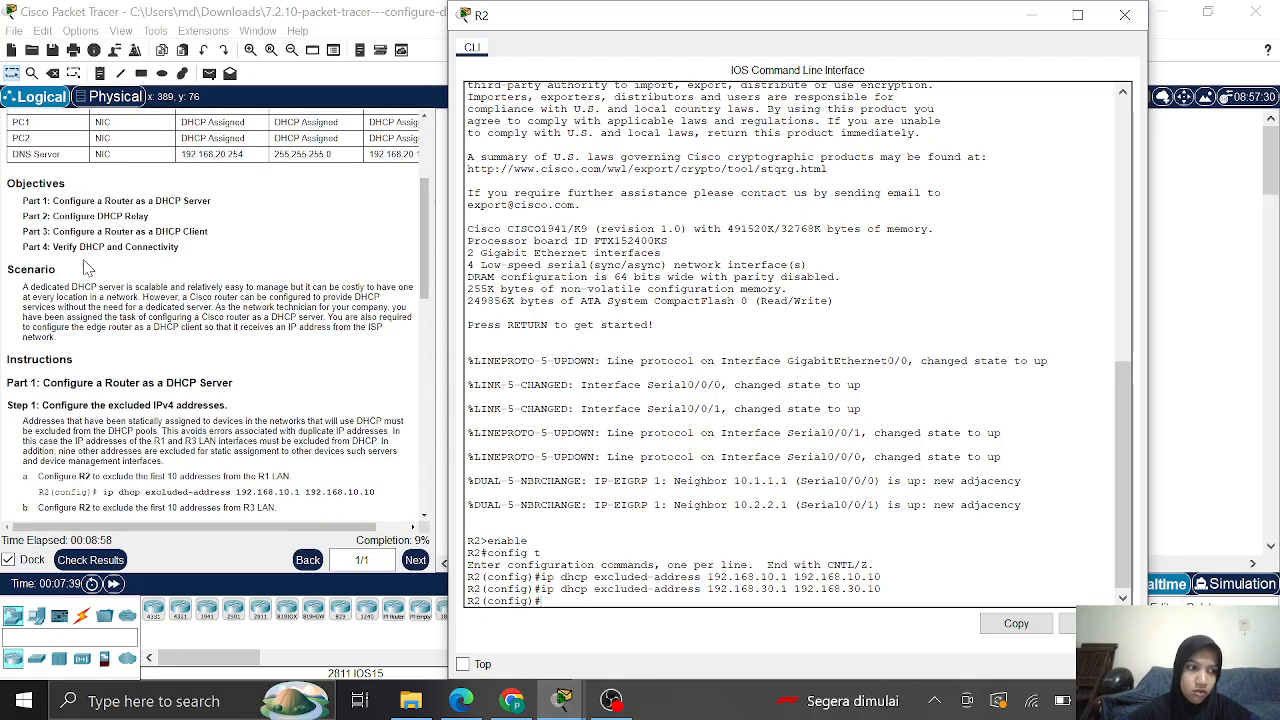
scroll(86, 266, down, 4)
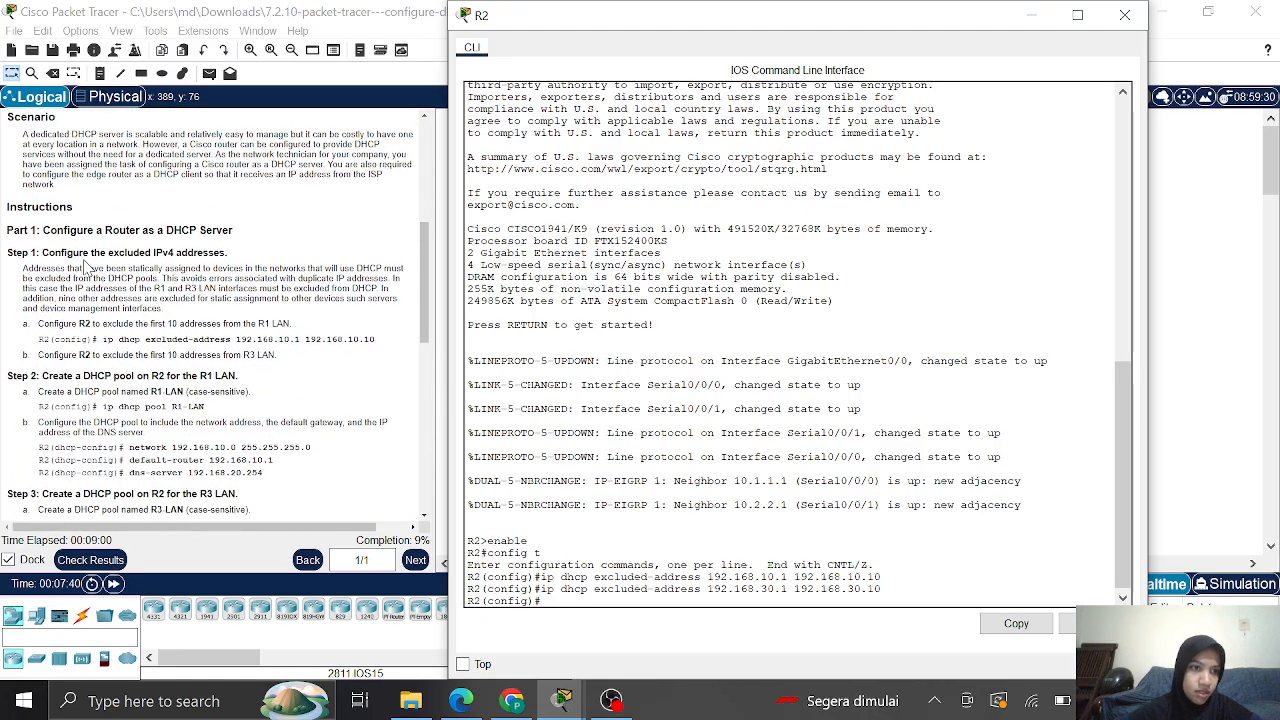
scroll(86, 266, down, 1)
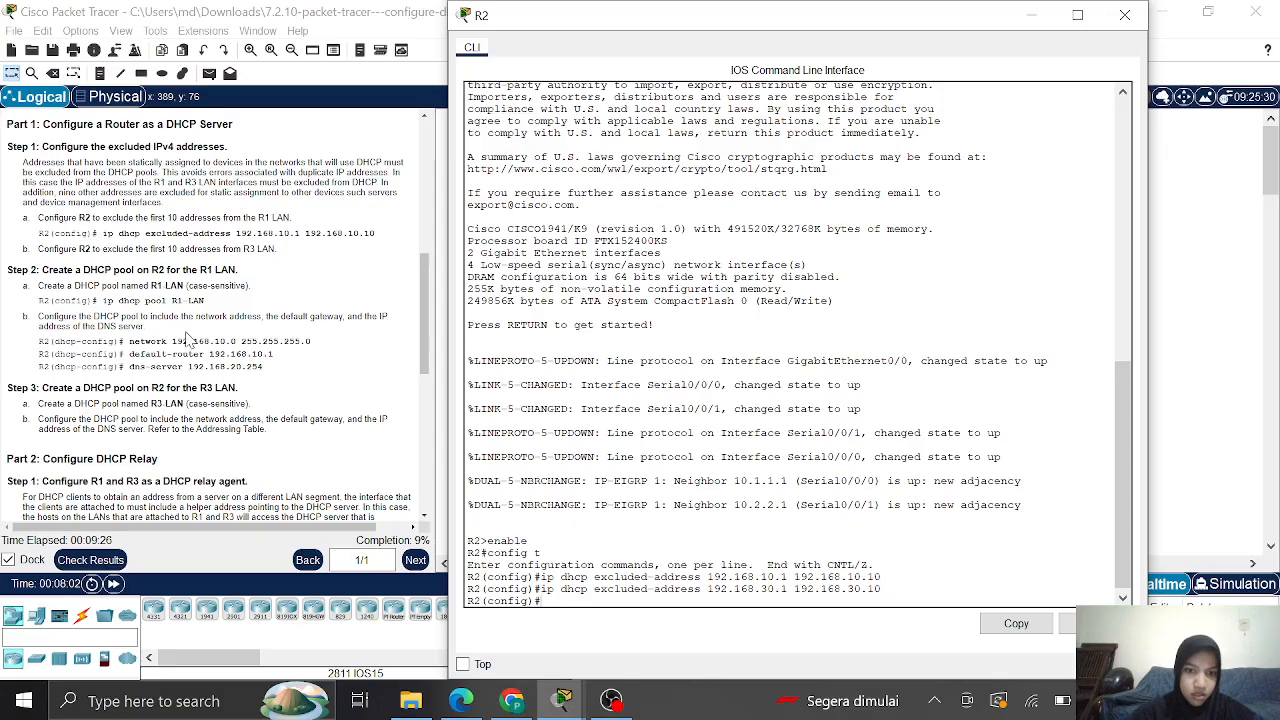
text(ip dhc)
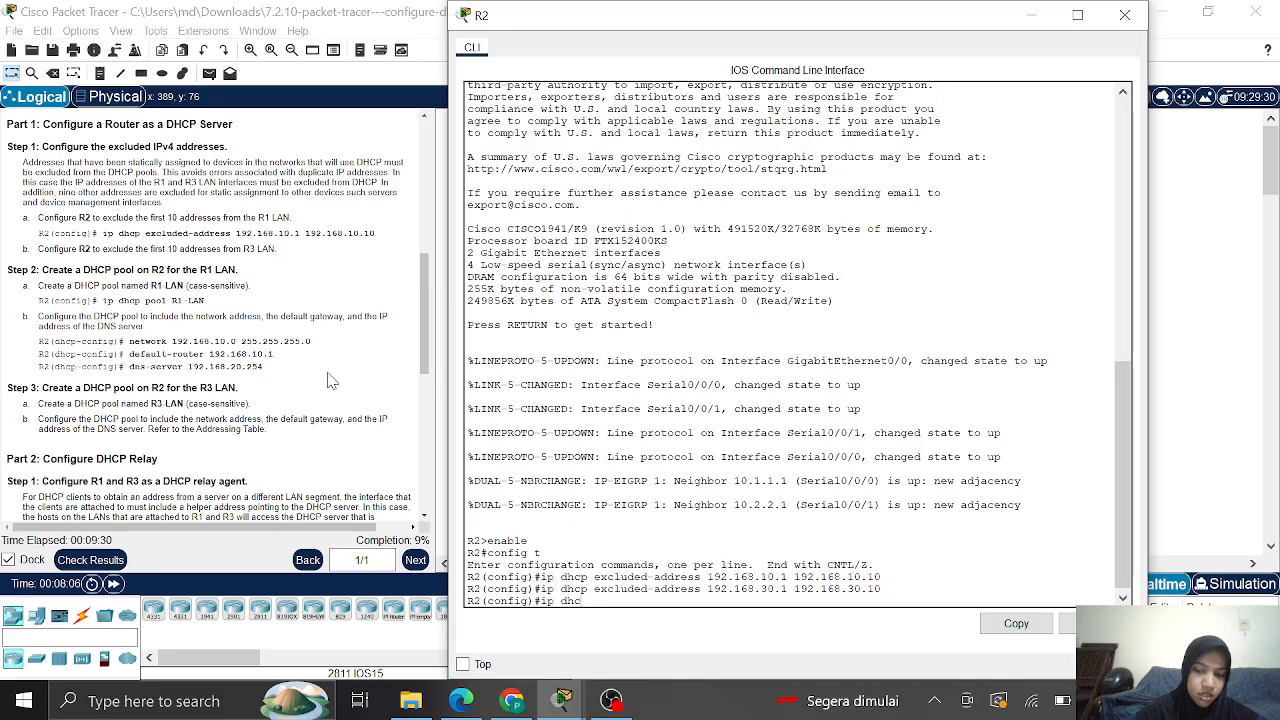
text(p p)
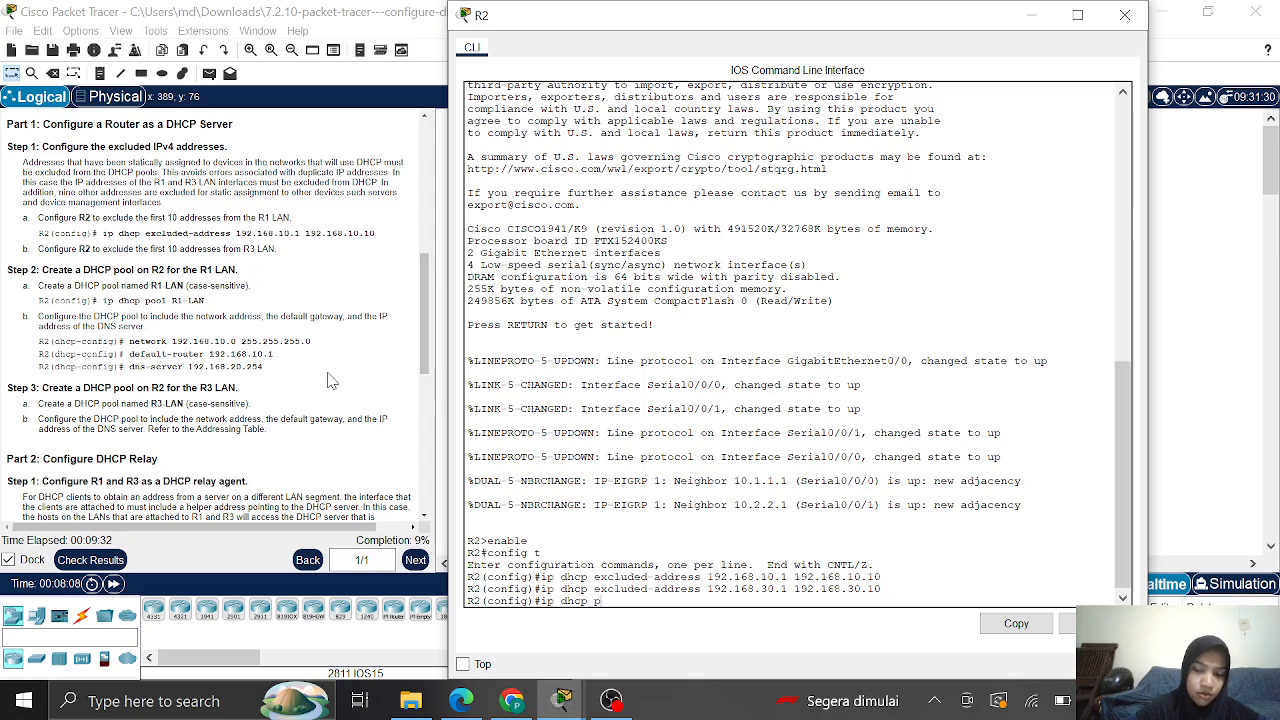
text(ool )
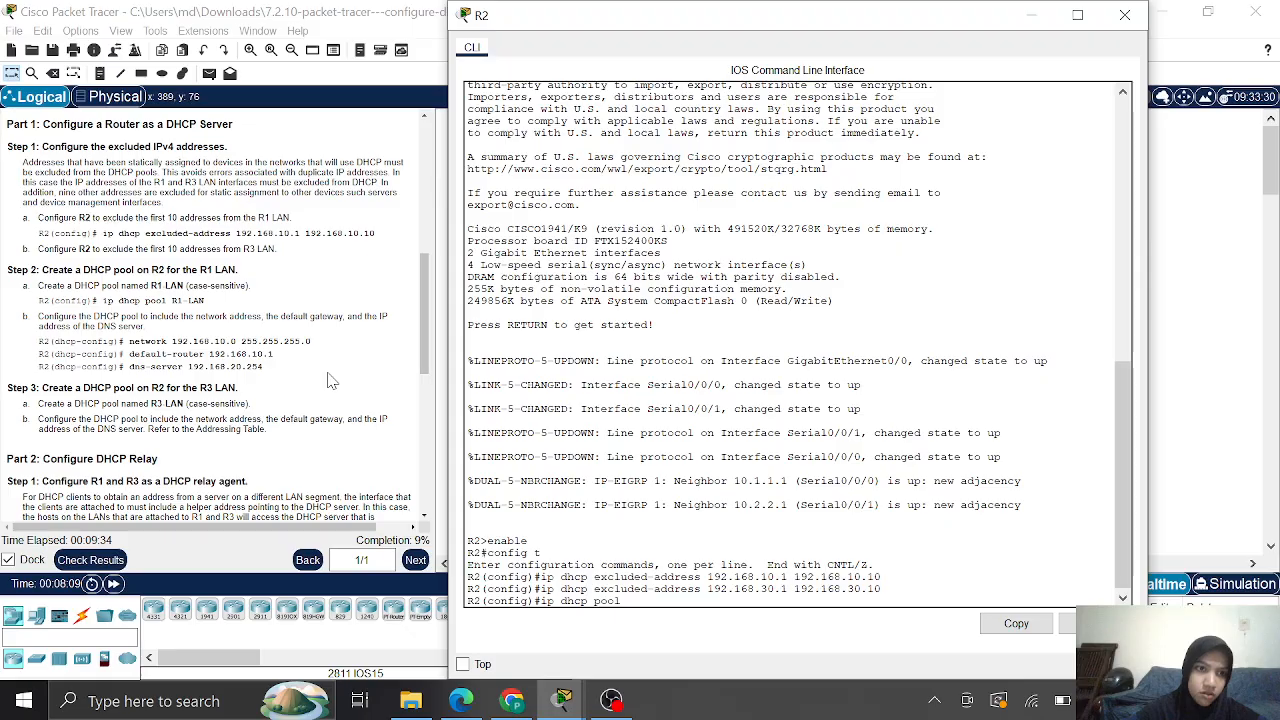
text(R1)
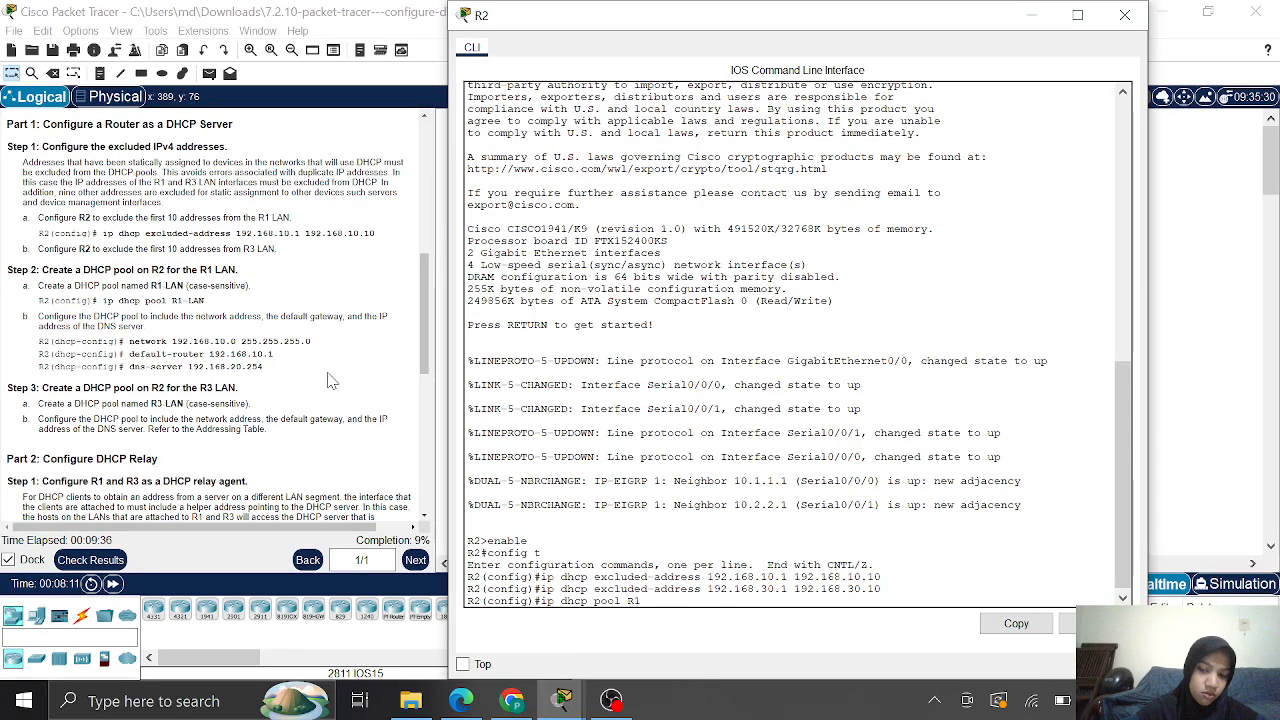
text(-LAN)
key(Return)
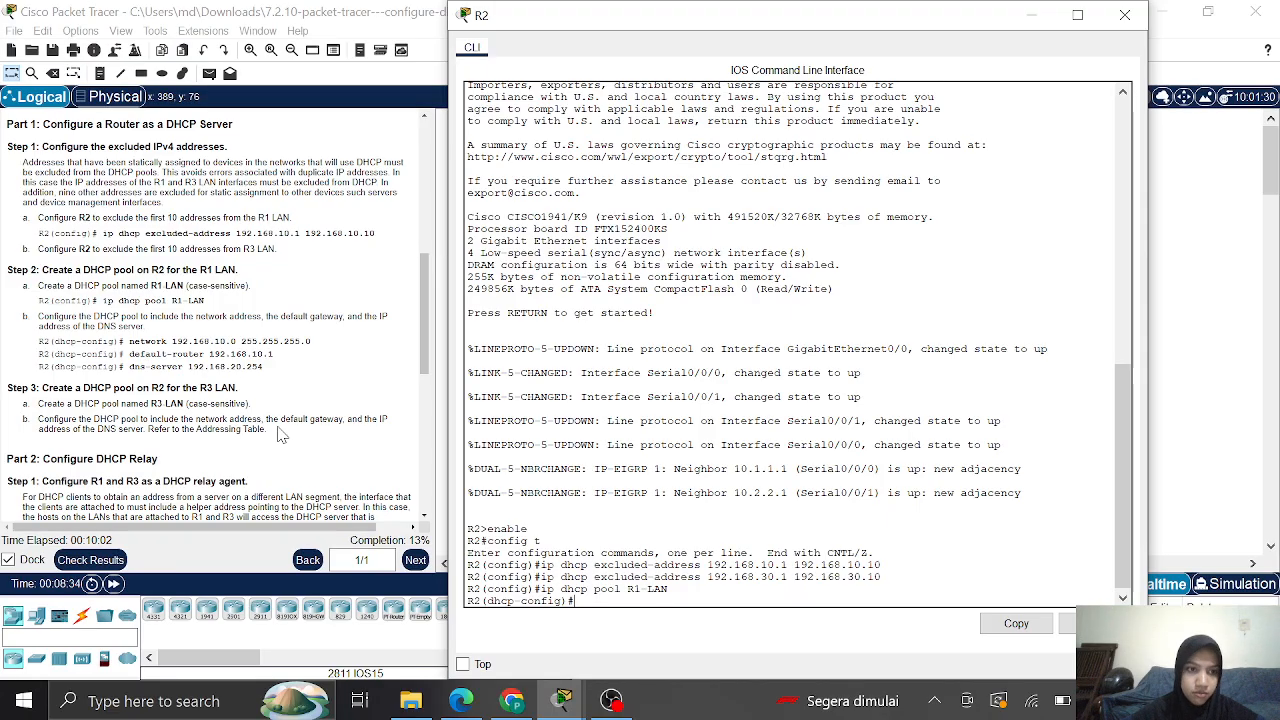
Set the R1-LAN pool's network to 192.168.10.0 with mask 255.255.255.0 using the network command
text(n)
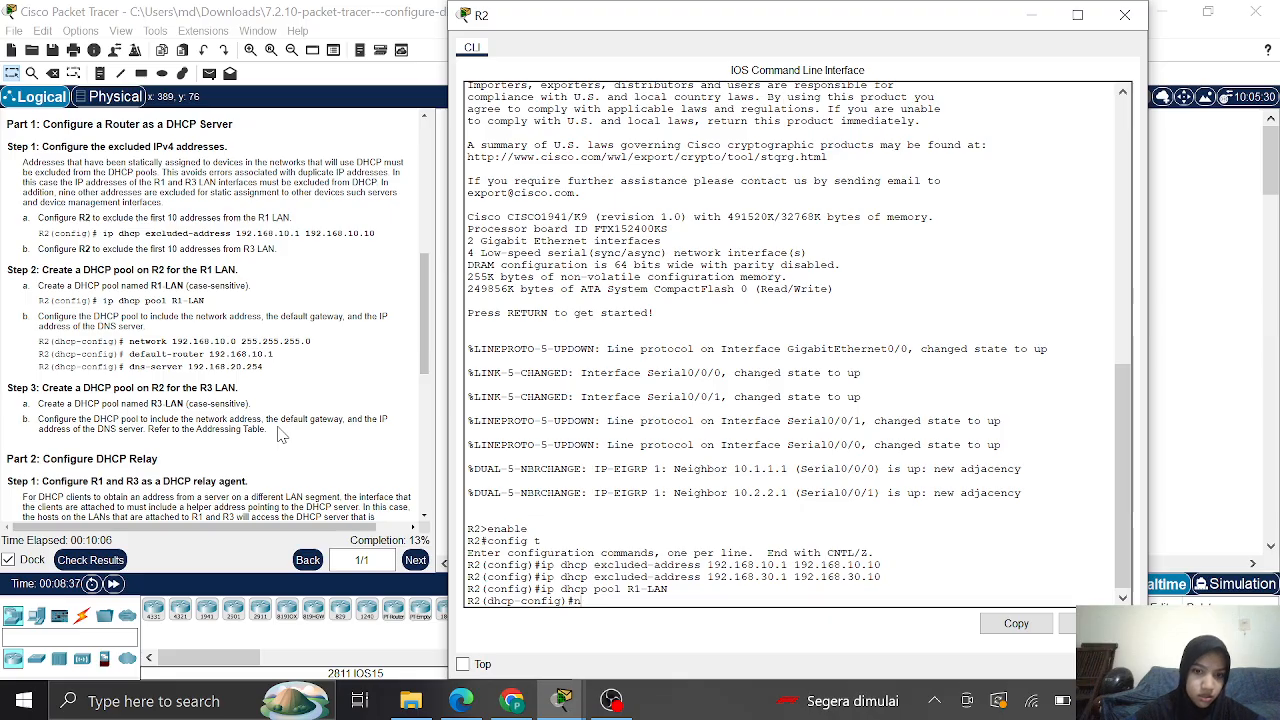
text(etwork 192.168)
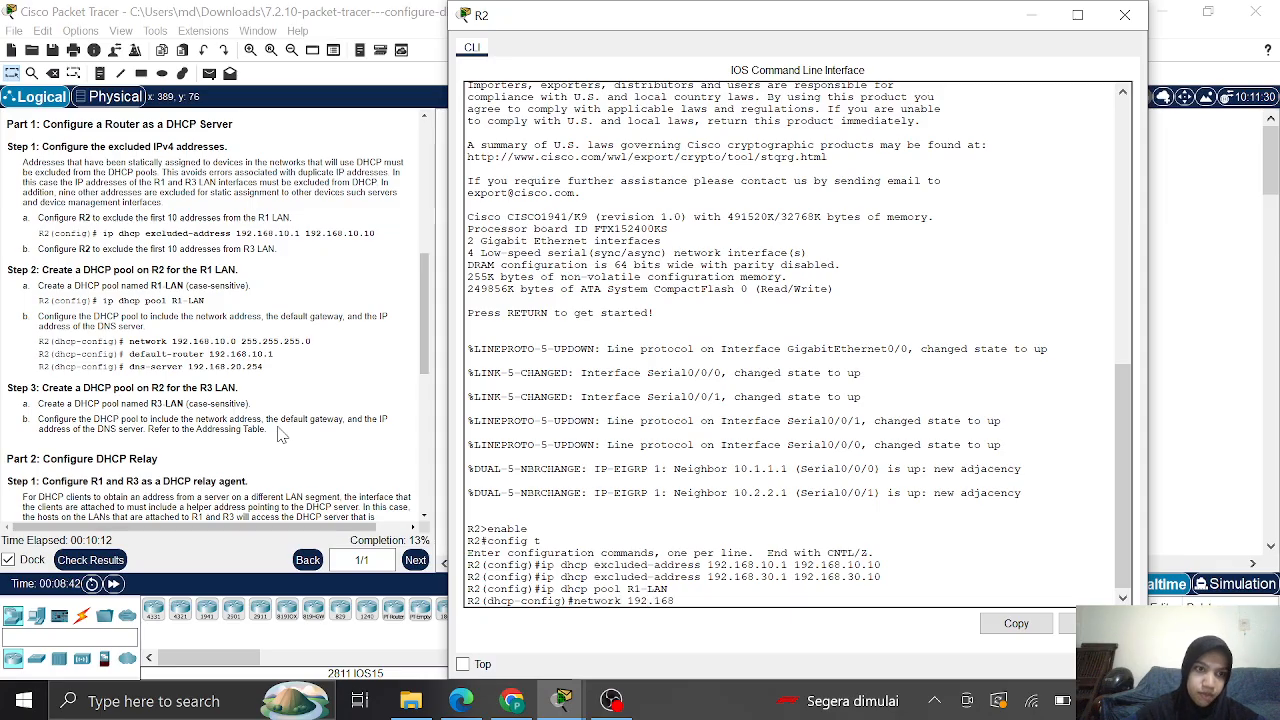
text(.10.0)
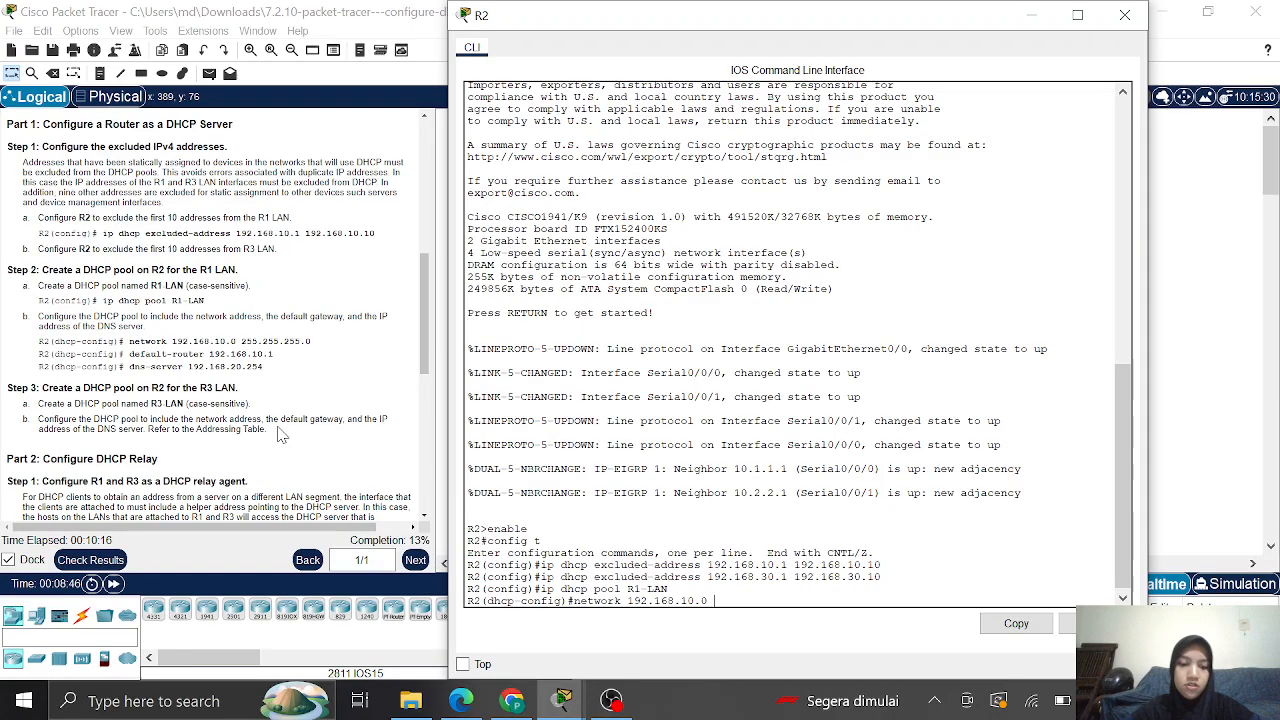
text( 255.25)
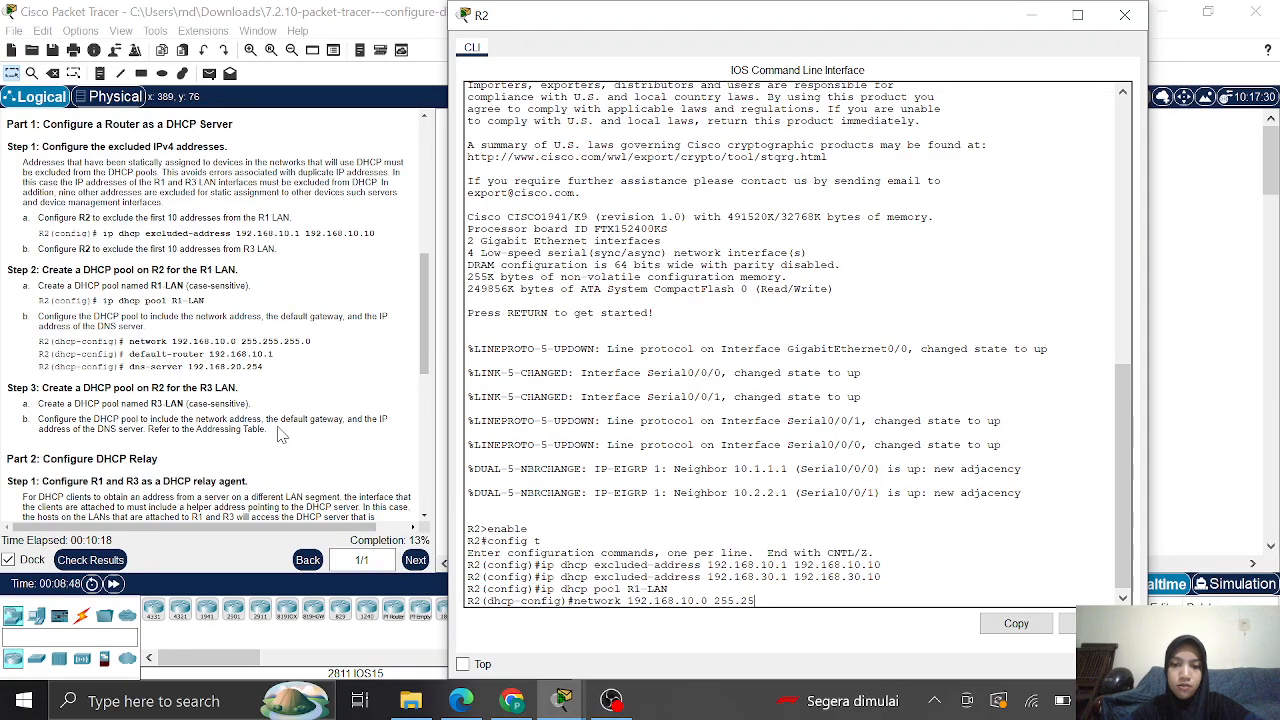
text(5.255.25)
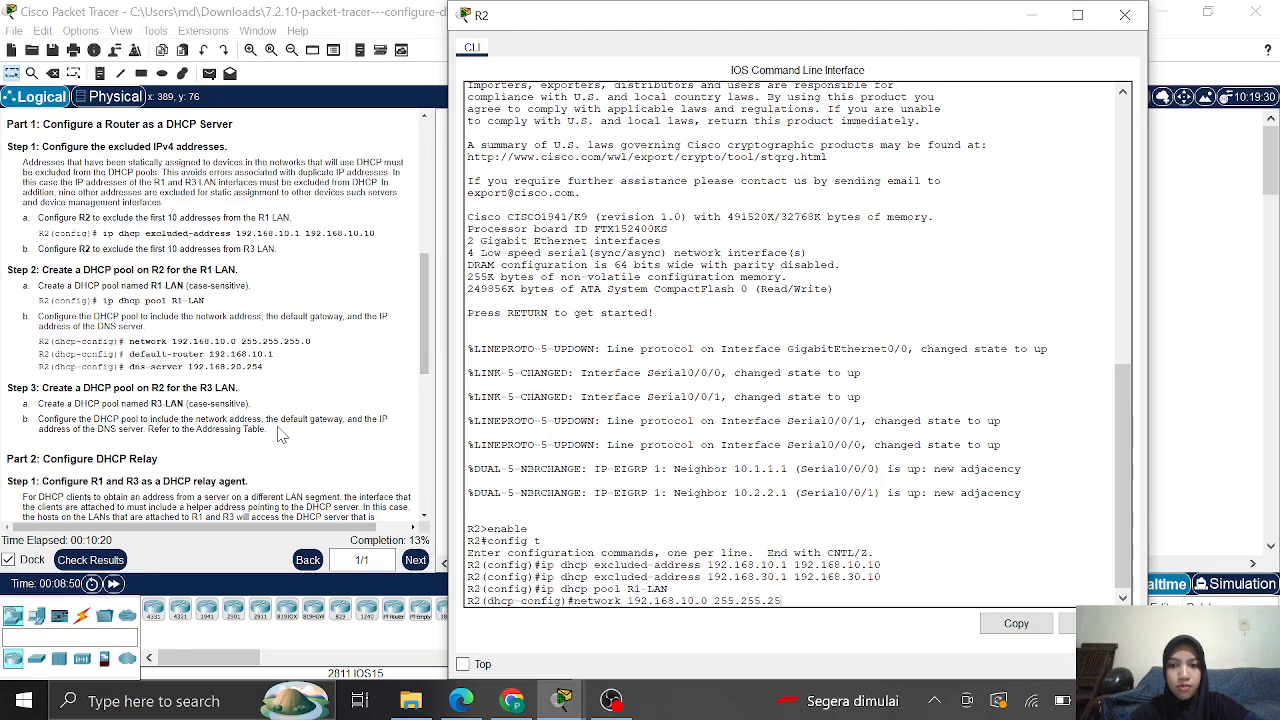
text(.0)
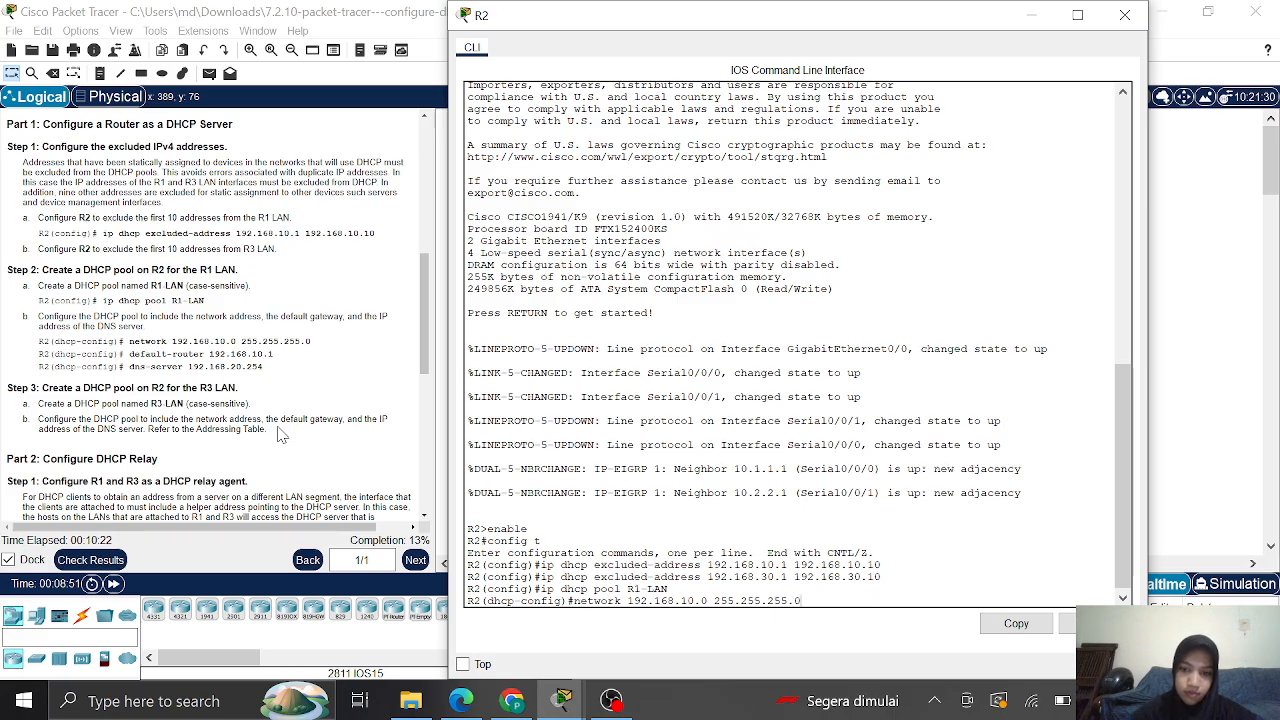
key(Return)
Set the R1-LAN pool's default gateway to 192.168.10.1 with the default-router command
text(defau)
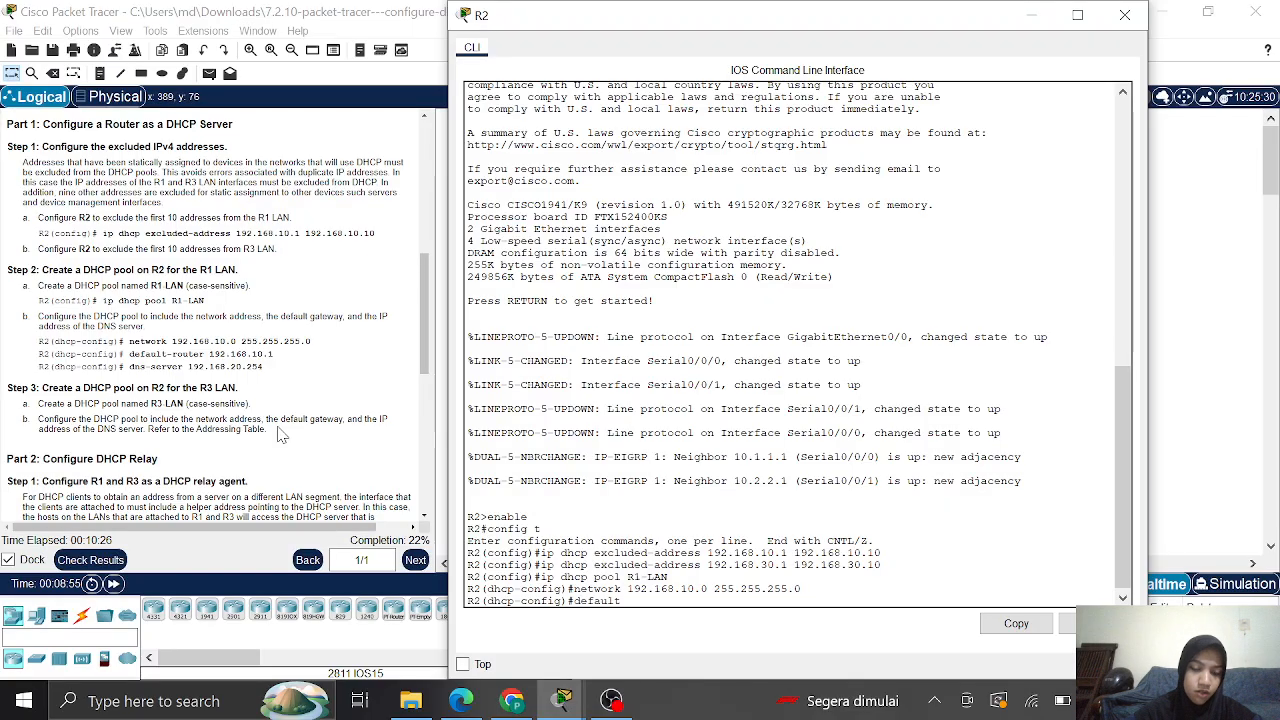
text(lt-router)
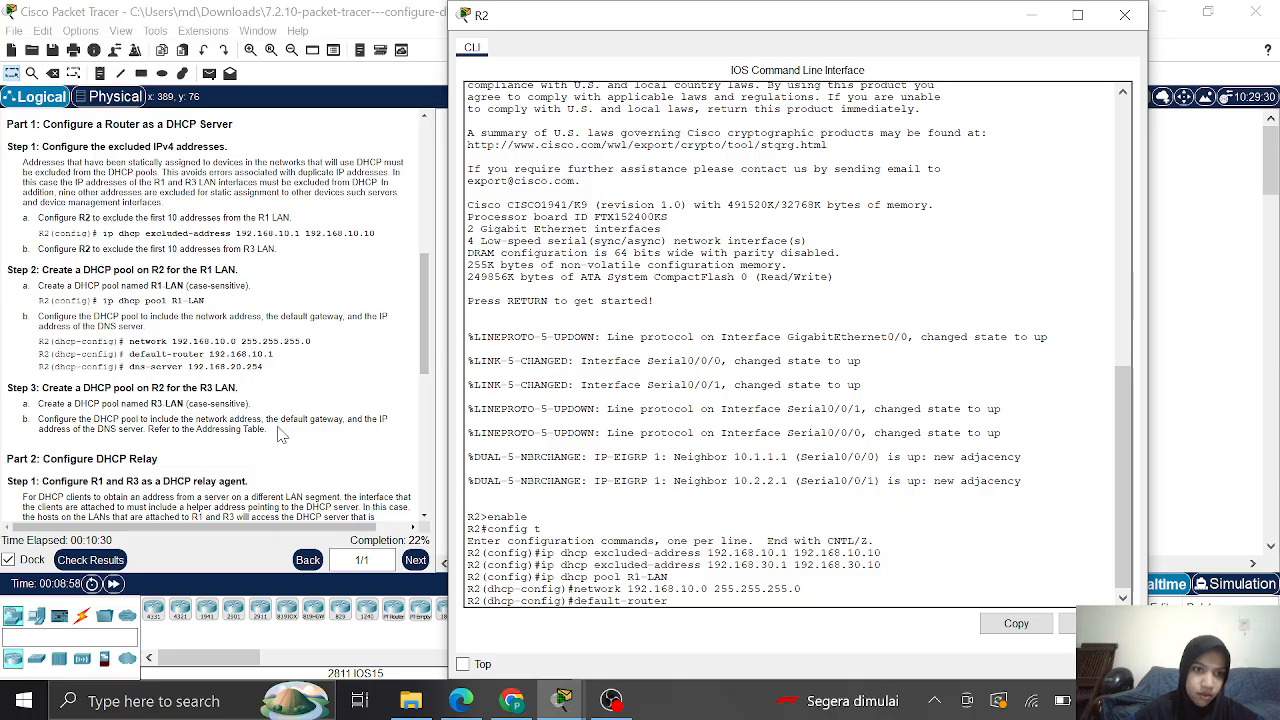
text( 192.)
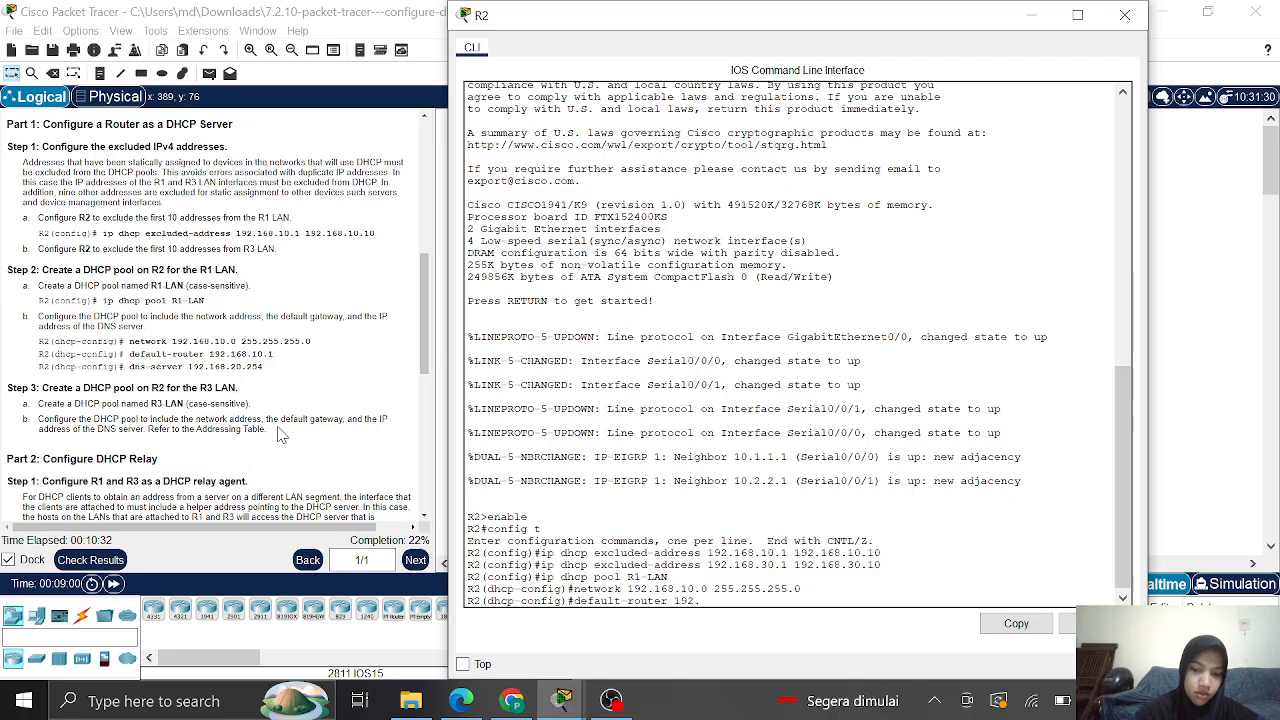
text(168.10.1)
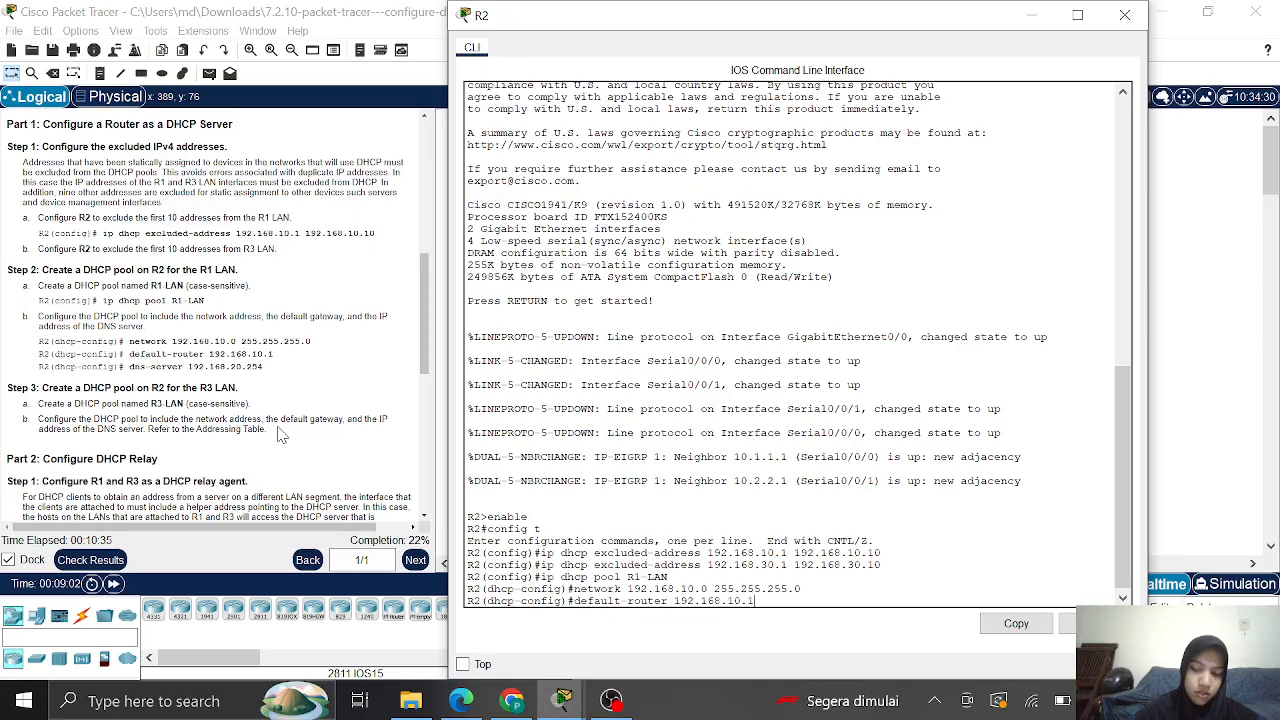
key(Return)
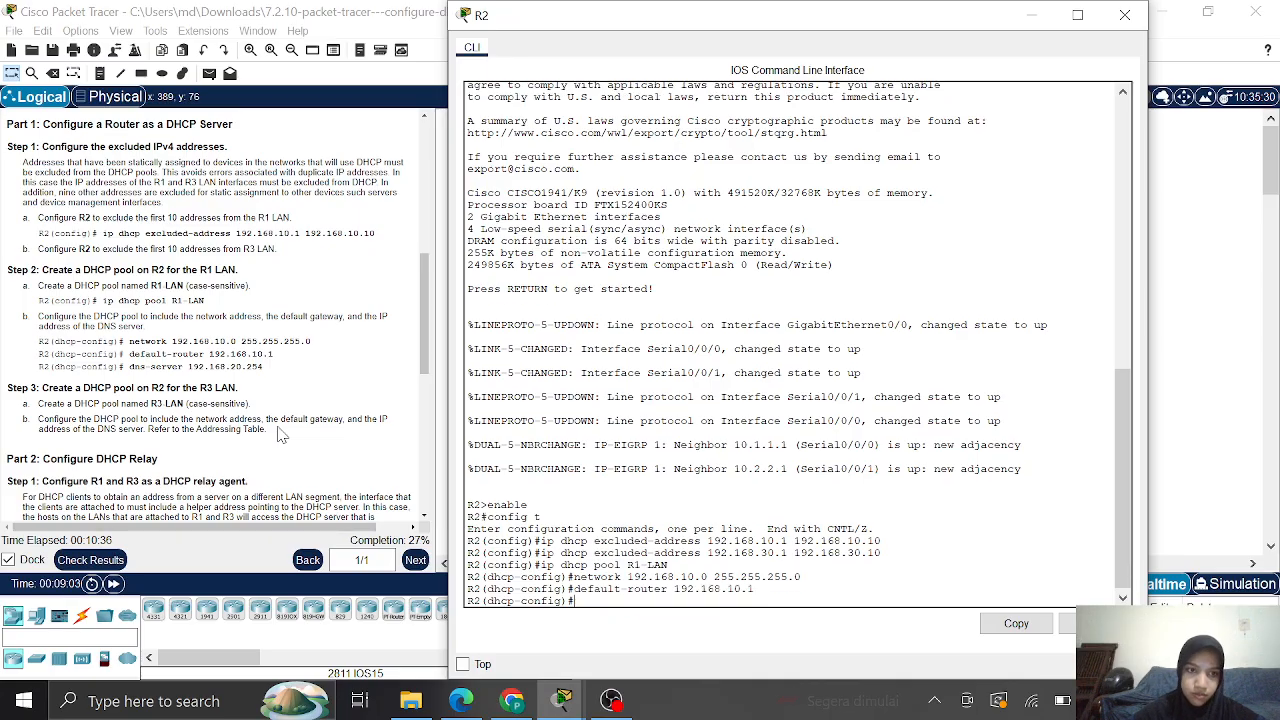
Set the R1-LAN pool's DNS server to 192.168.20.254 with the dns-server command
text(d)
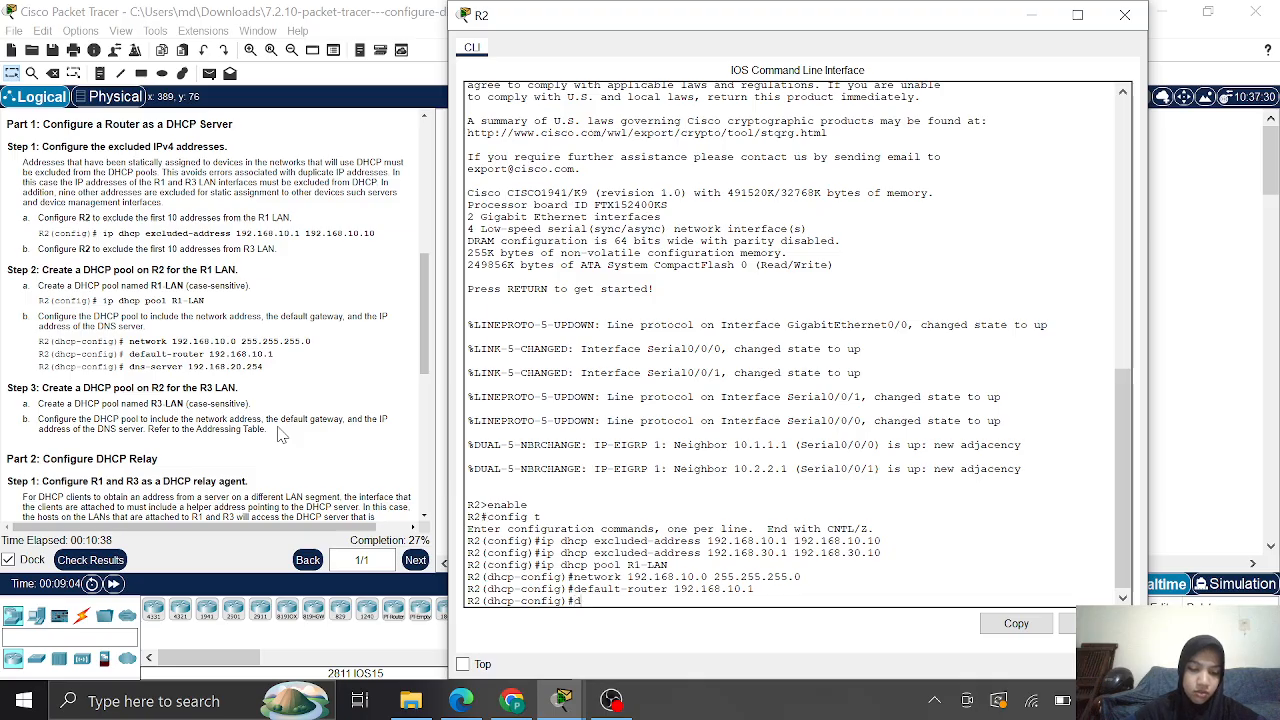
text(ns-serv)
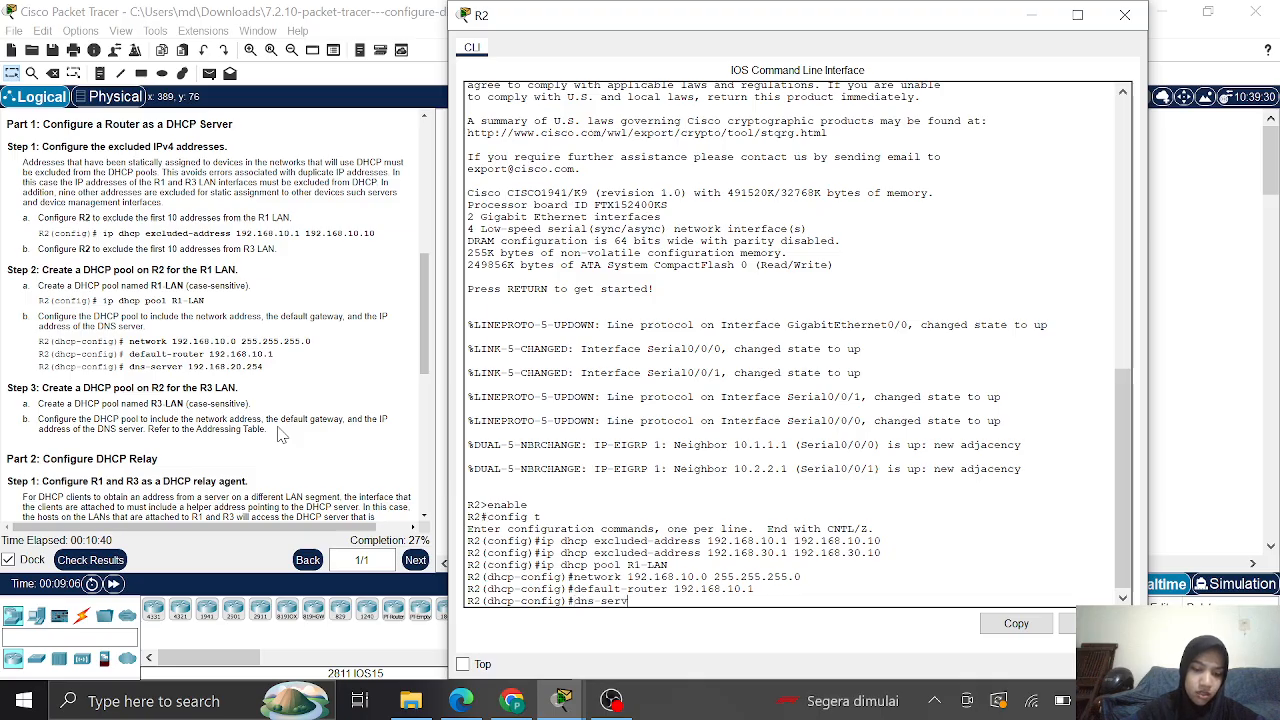
text(er 192)
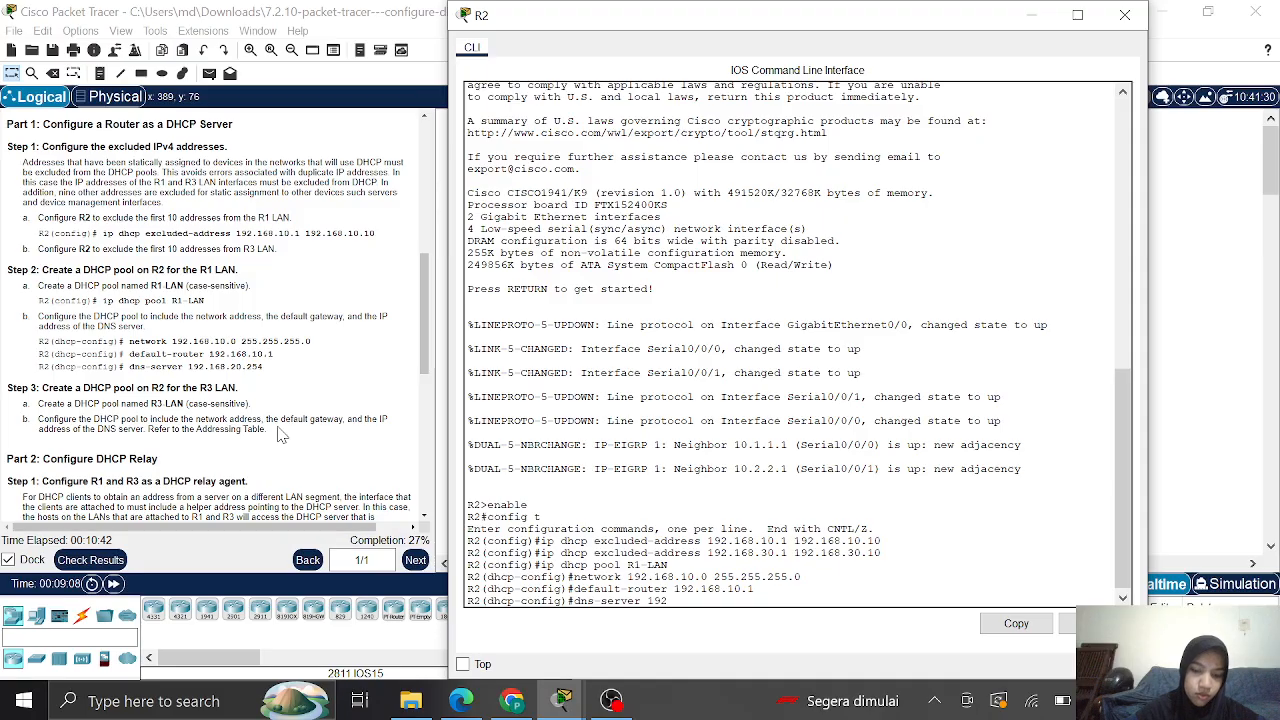
text(.168)
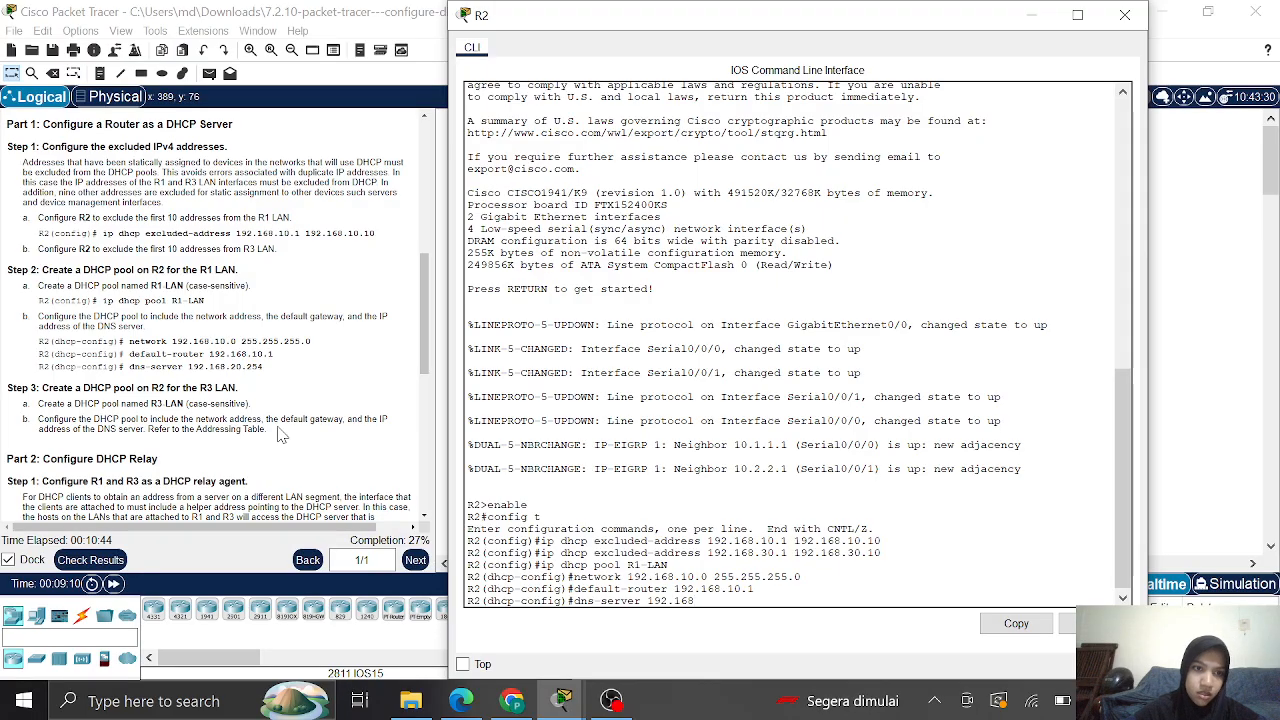
text(.20.254)
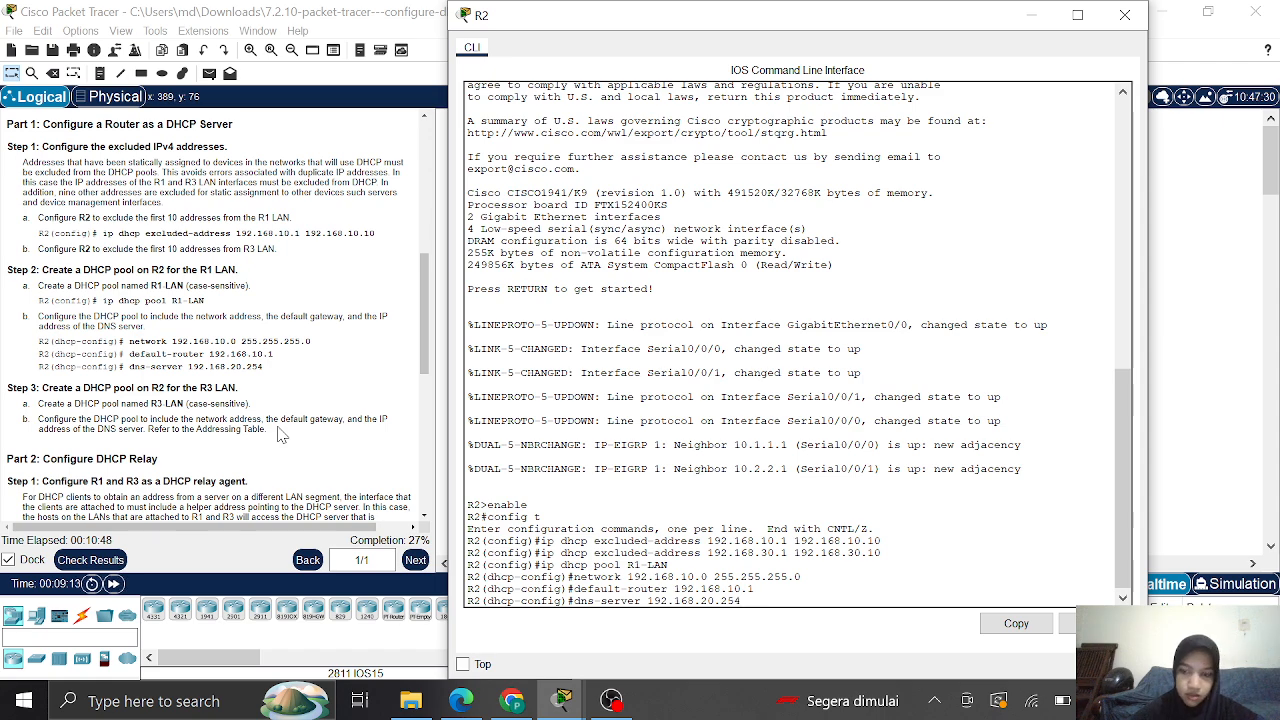
key(Return)
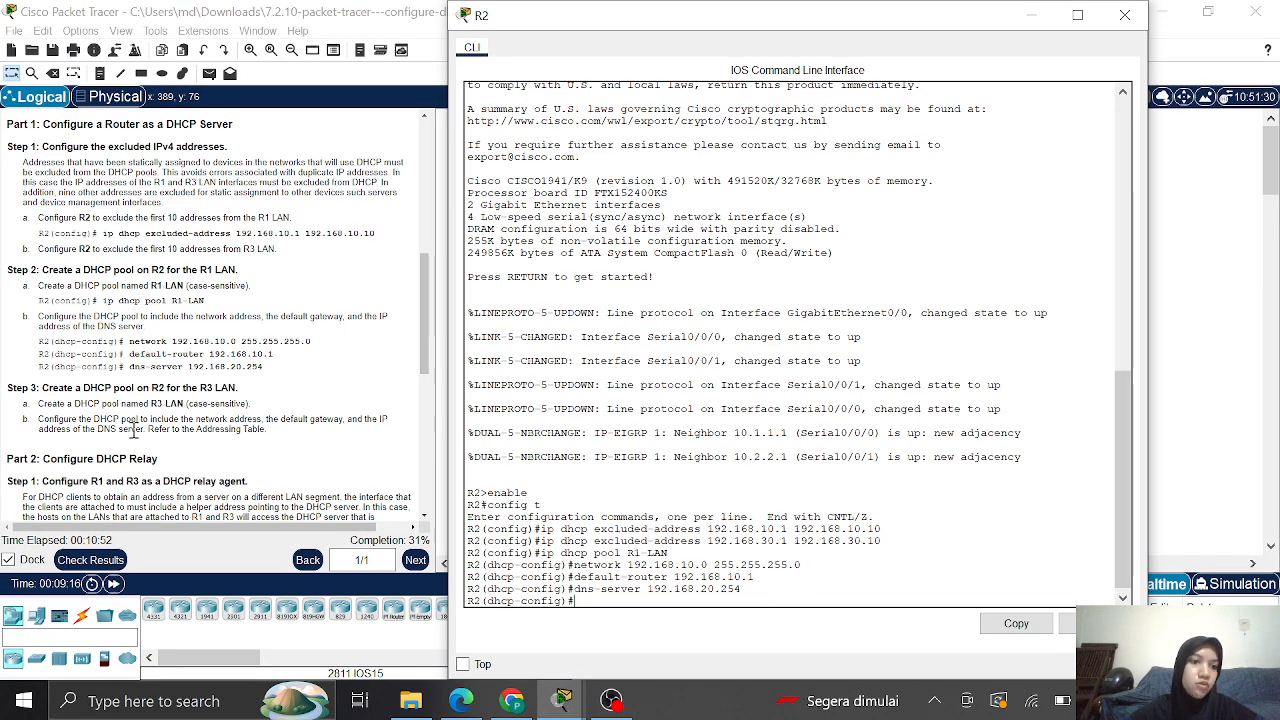
Create a DHCP pool named R3-LAN on R2 with ip dhcp pool, following Step 3 of the instructions
scroll(133, 430, down, 3)
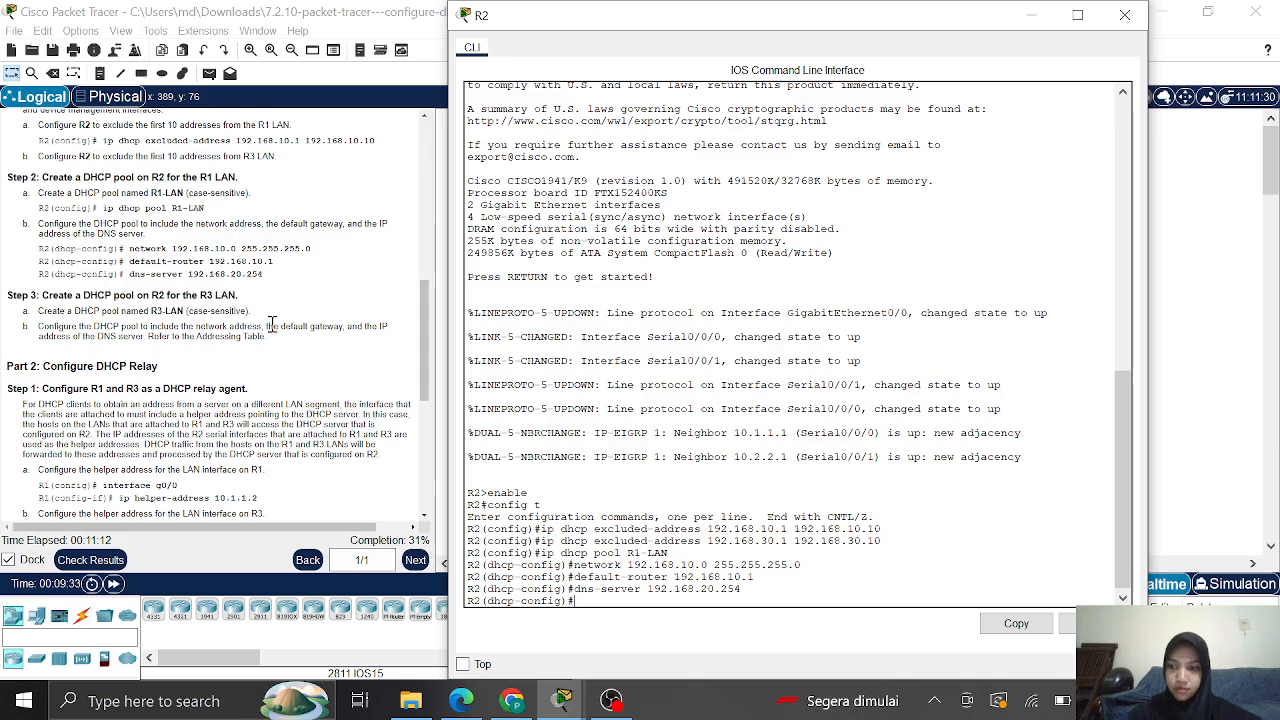
text(ip dhcp)
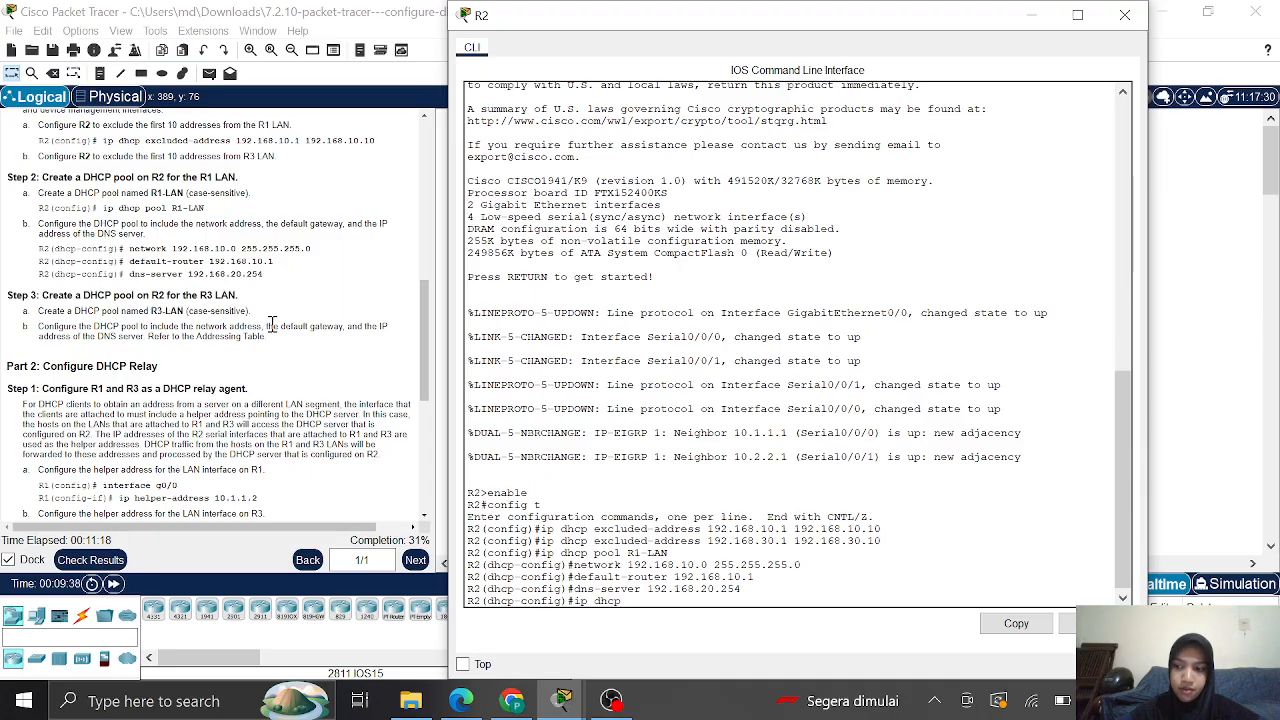
text( pool)
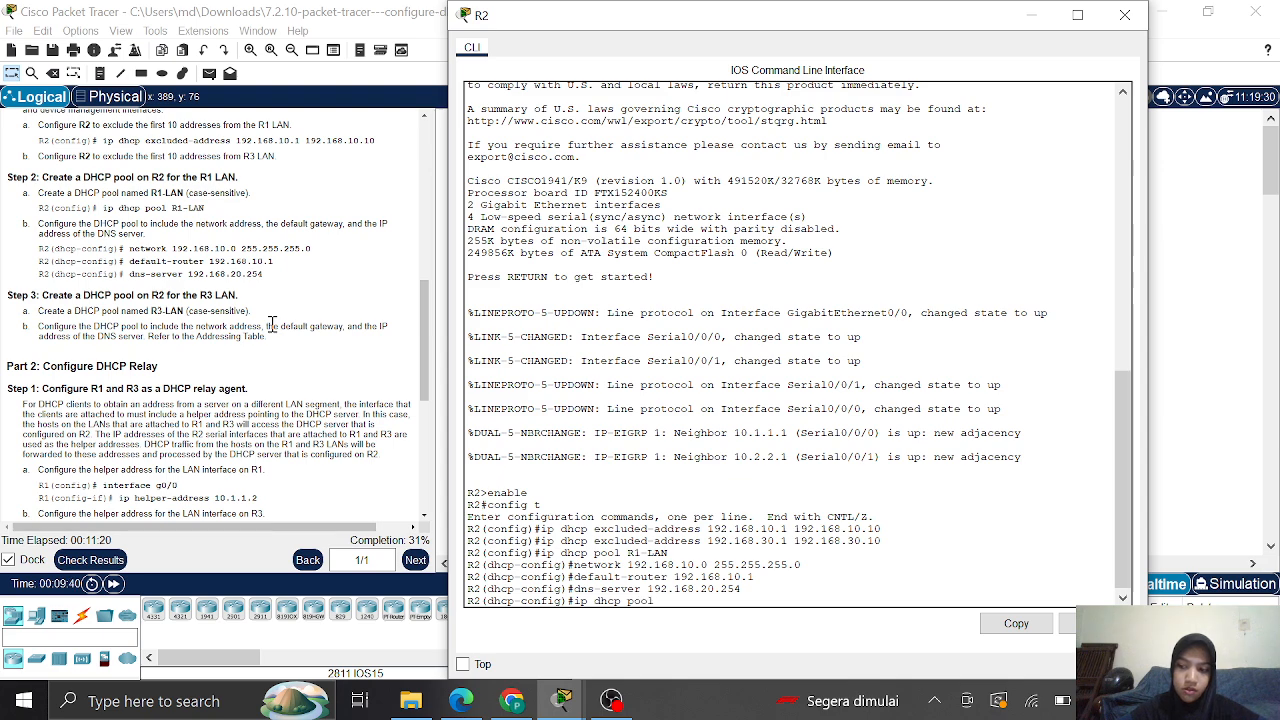
text( R3-LAN)
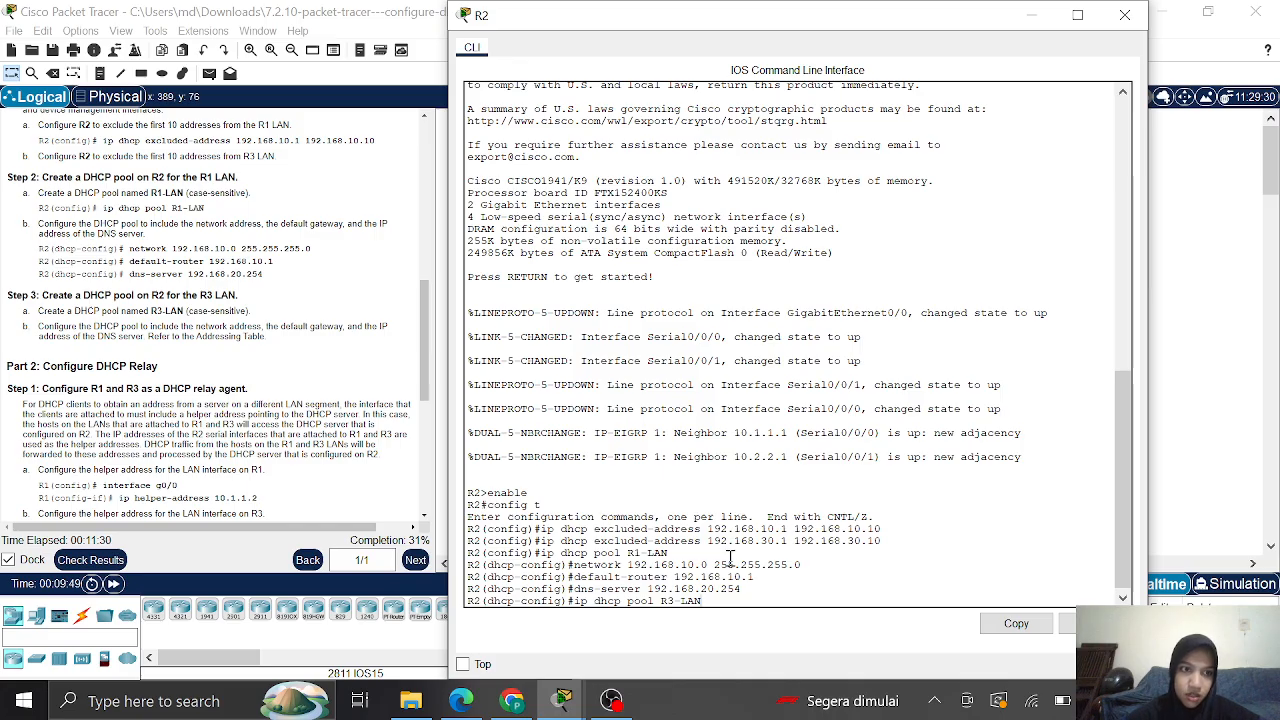
key(Return)
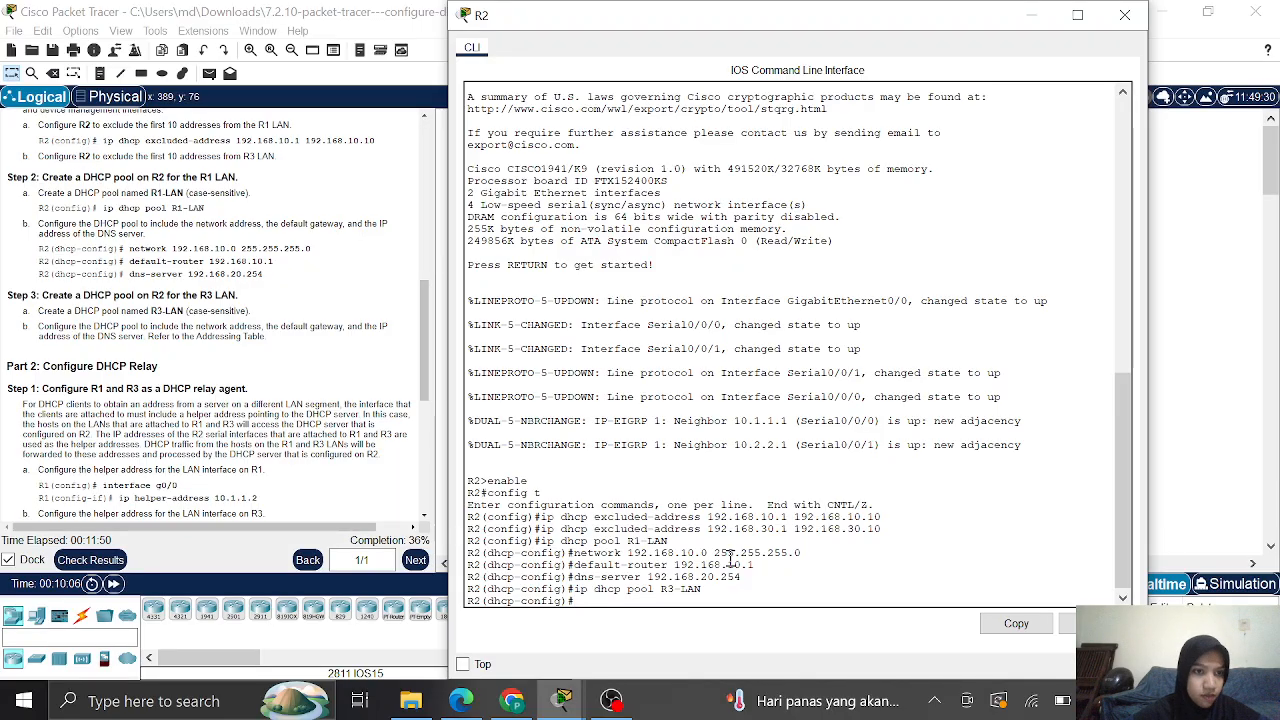
Set the R3-LAN pool's network to 192.168.30.0 with mask 255.255.255.0, based on the Addressing Table
scroll(258, 340, up, 15)
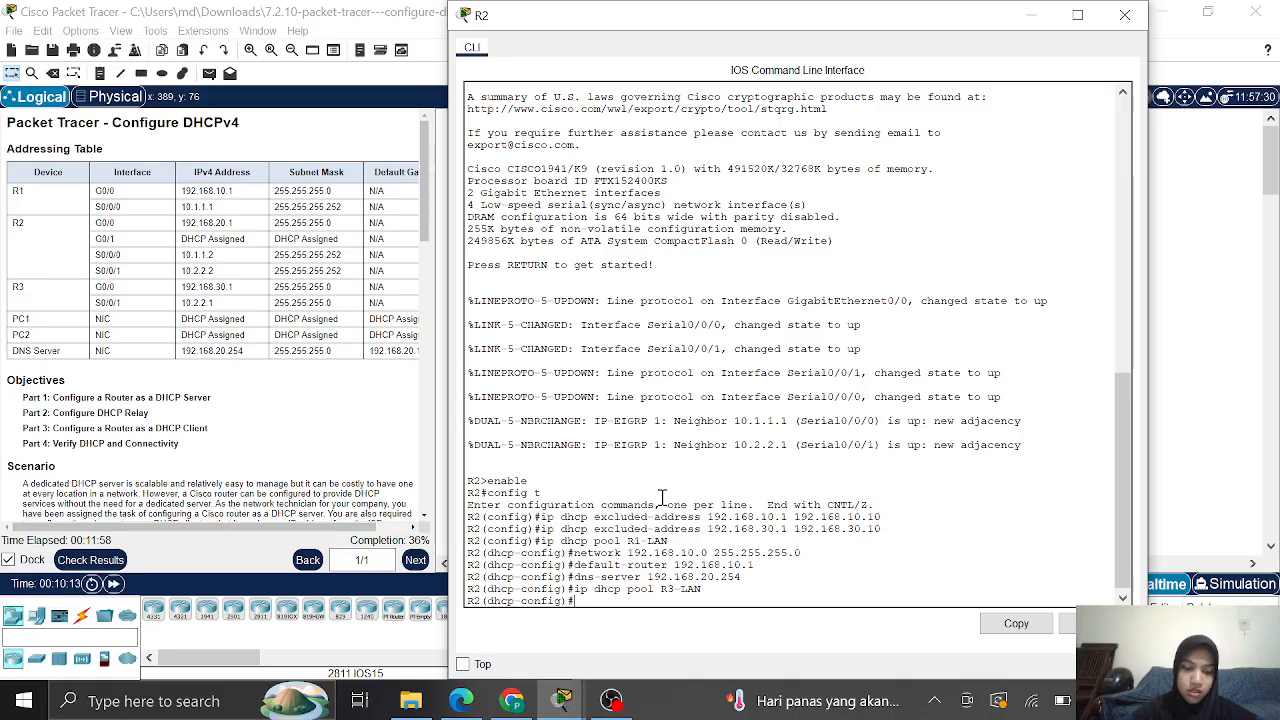
text(twork )
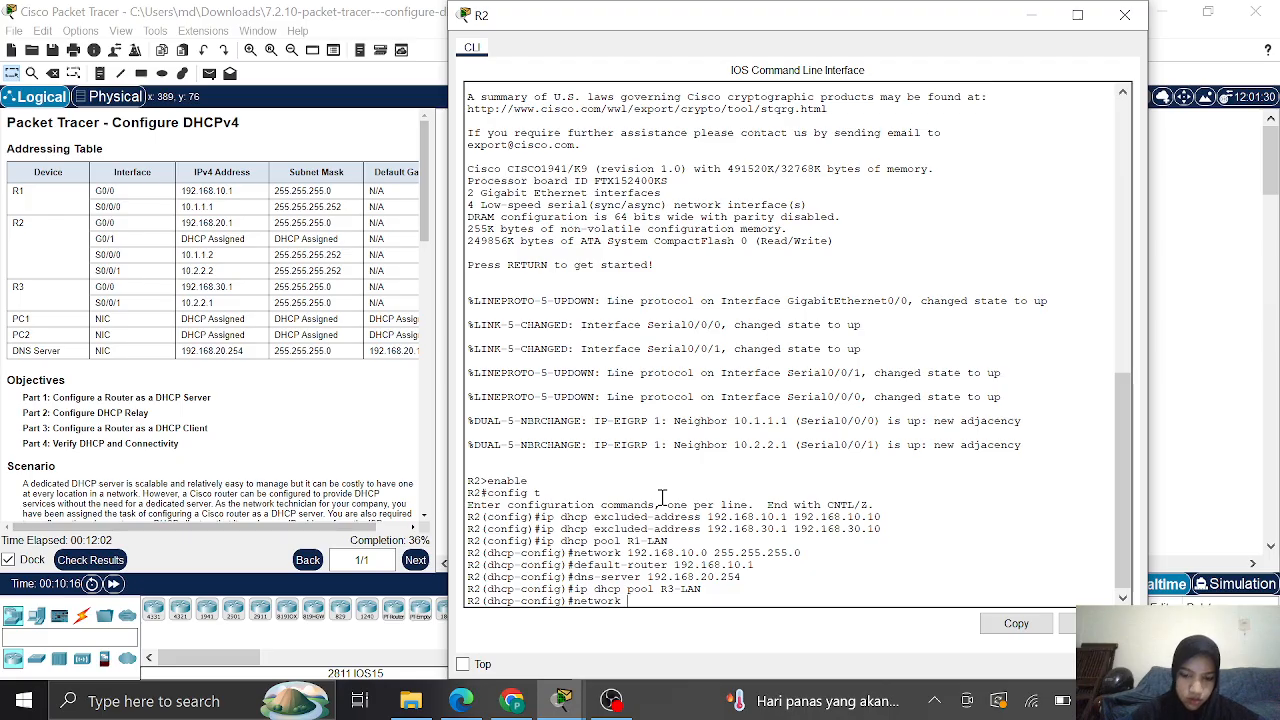
text(192)
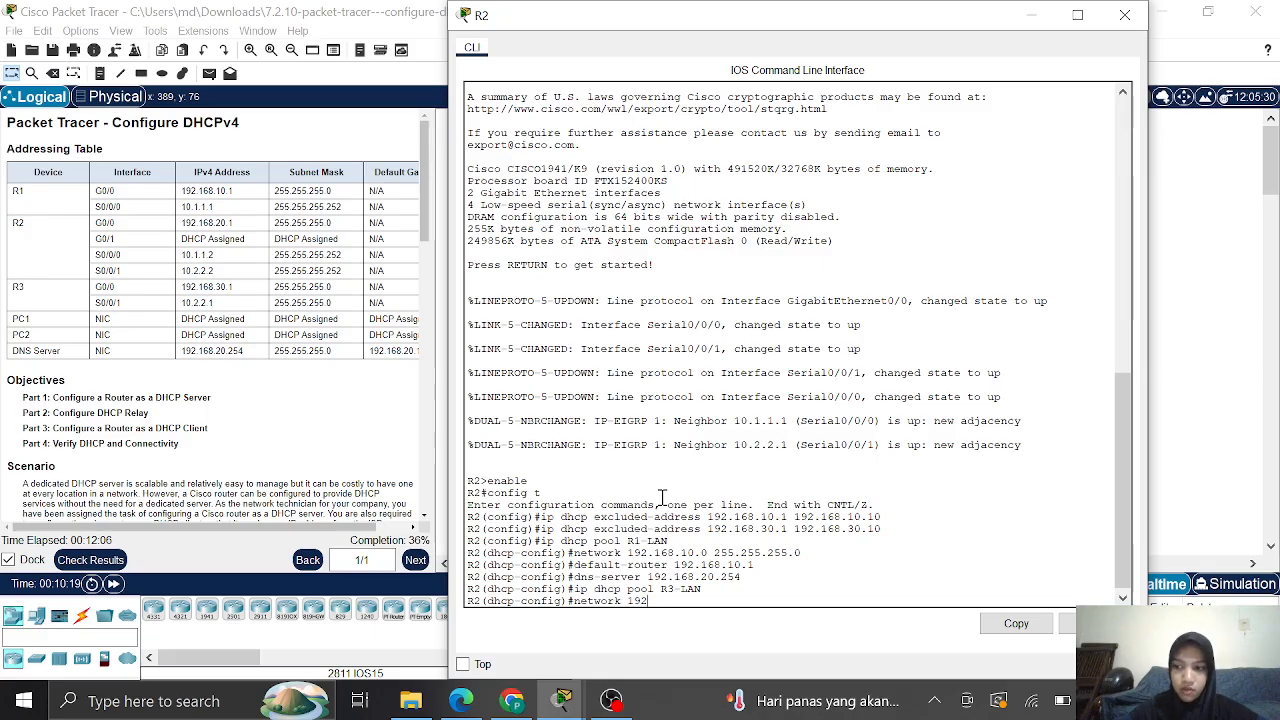
text(1)
key(BackSpace)
text(.168.30)
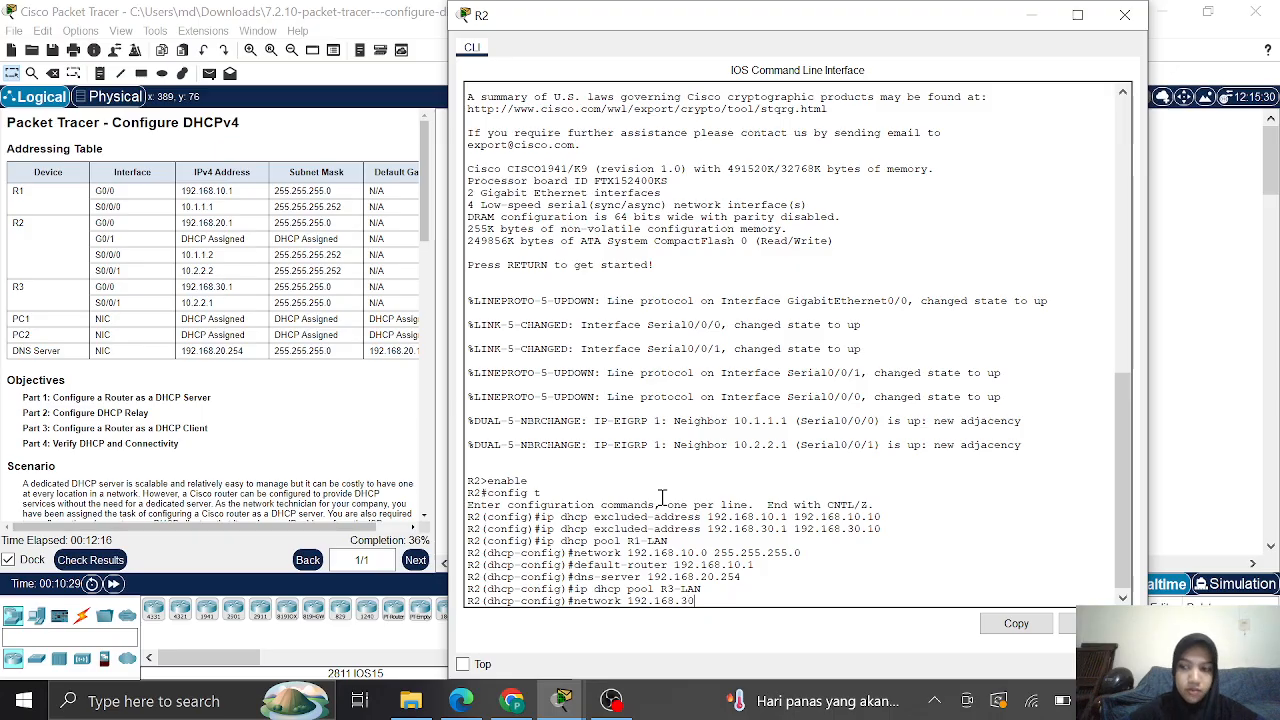
text(.0)
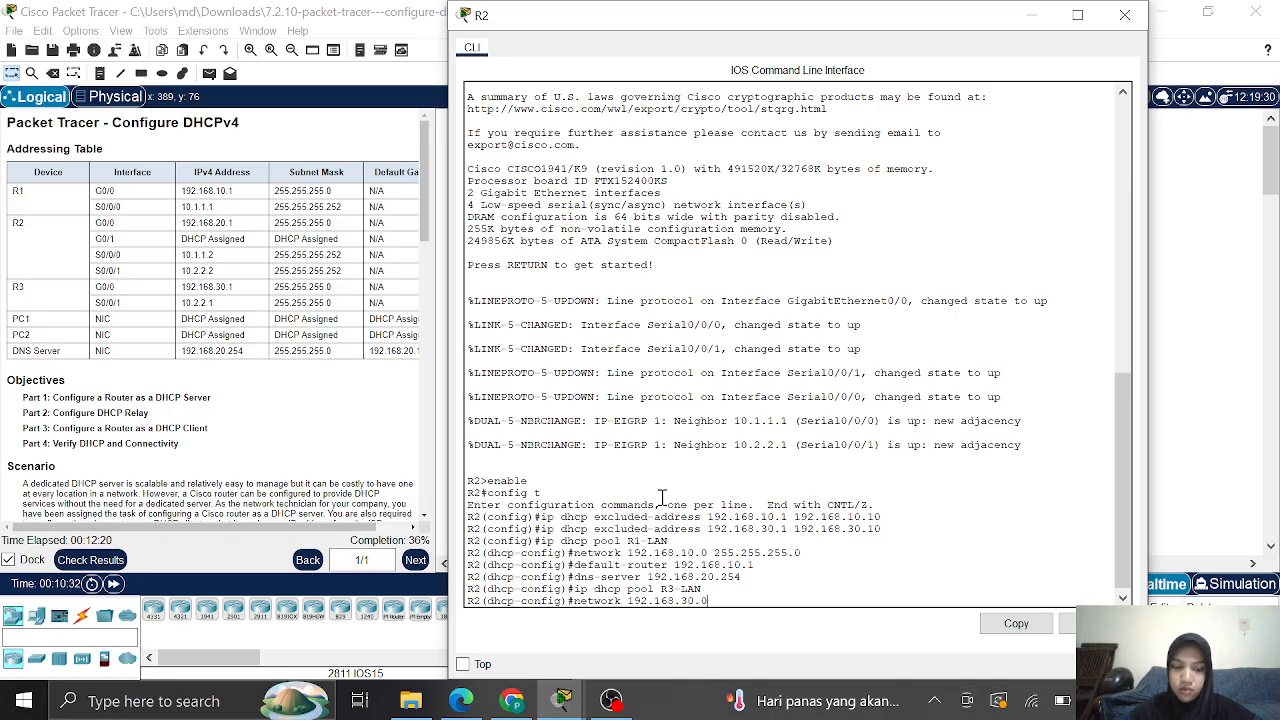
text( 255.255.25)
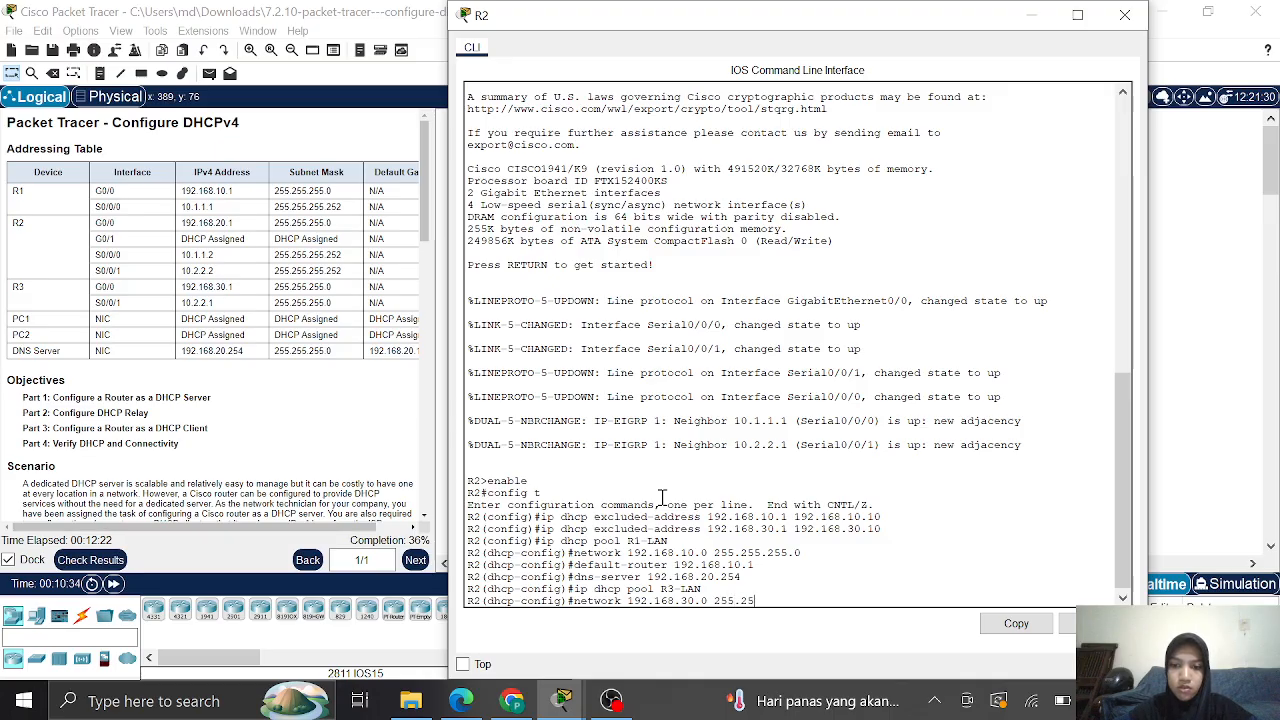
text(5.0)
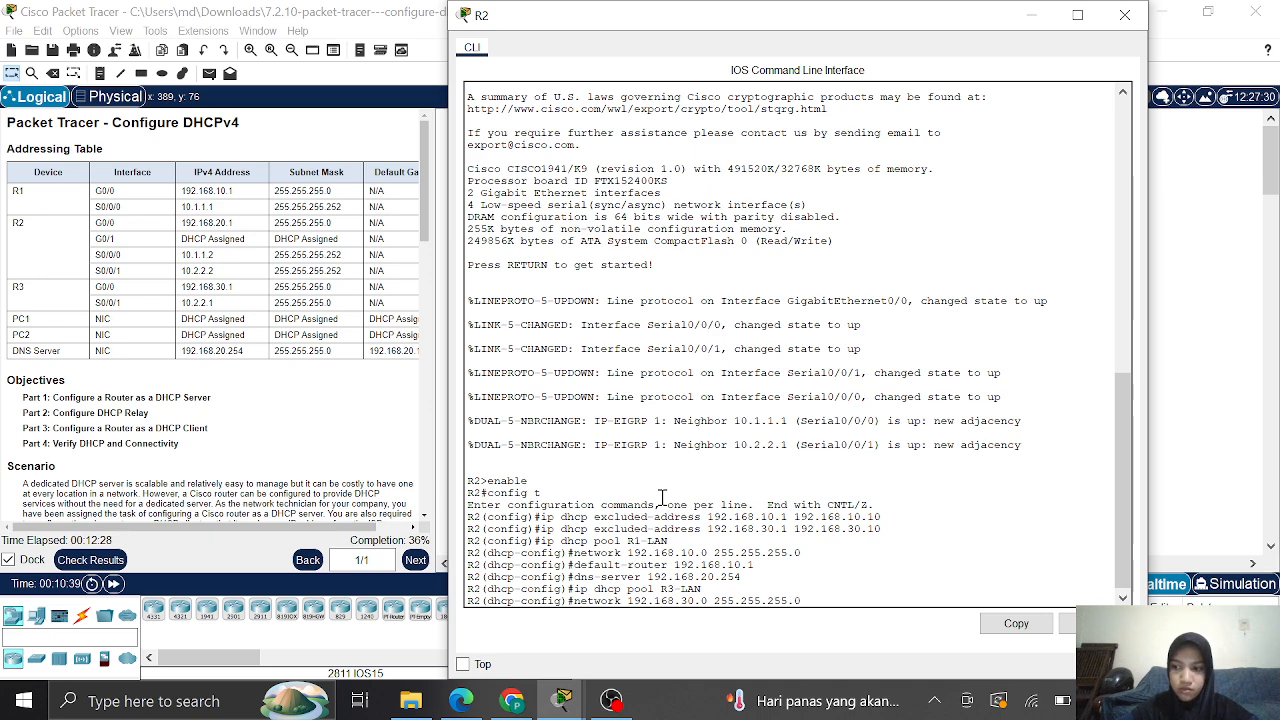
key(Return)
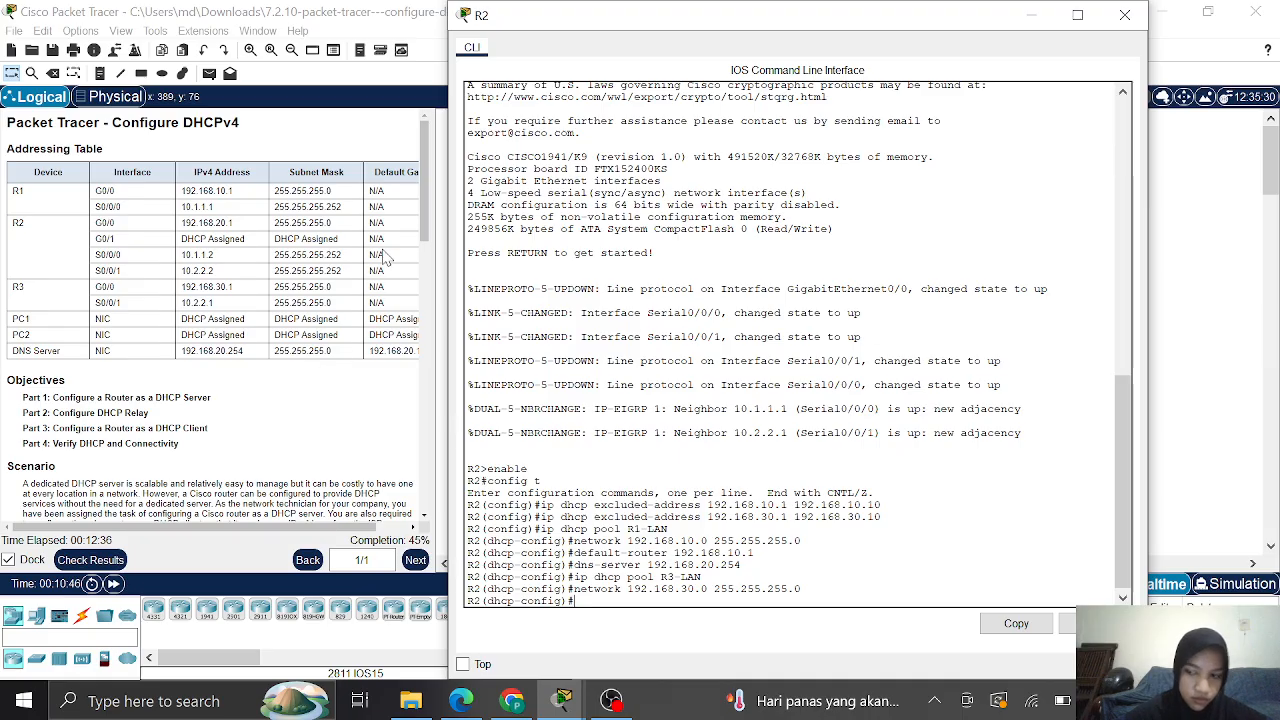
Set the R3-LAN pool's default gateway to 192.168.30.1 with the default-router command, based on the Addressing Table
scroll(388, 257, right, 2)
scroll(388, 257, left, 1)
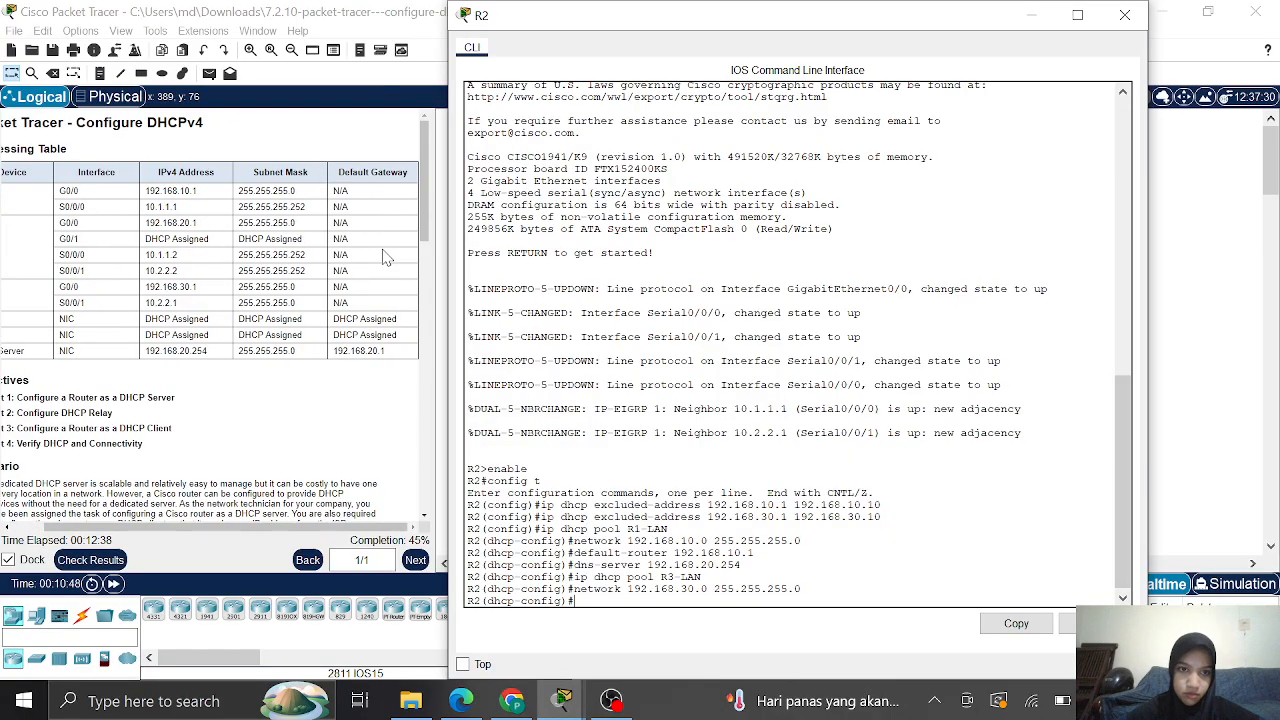
scroll(388, 257, left, 2)
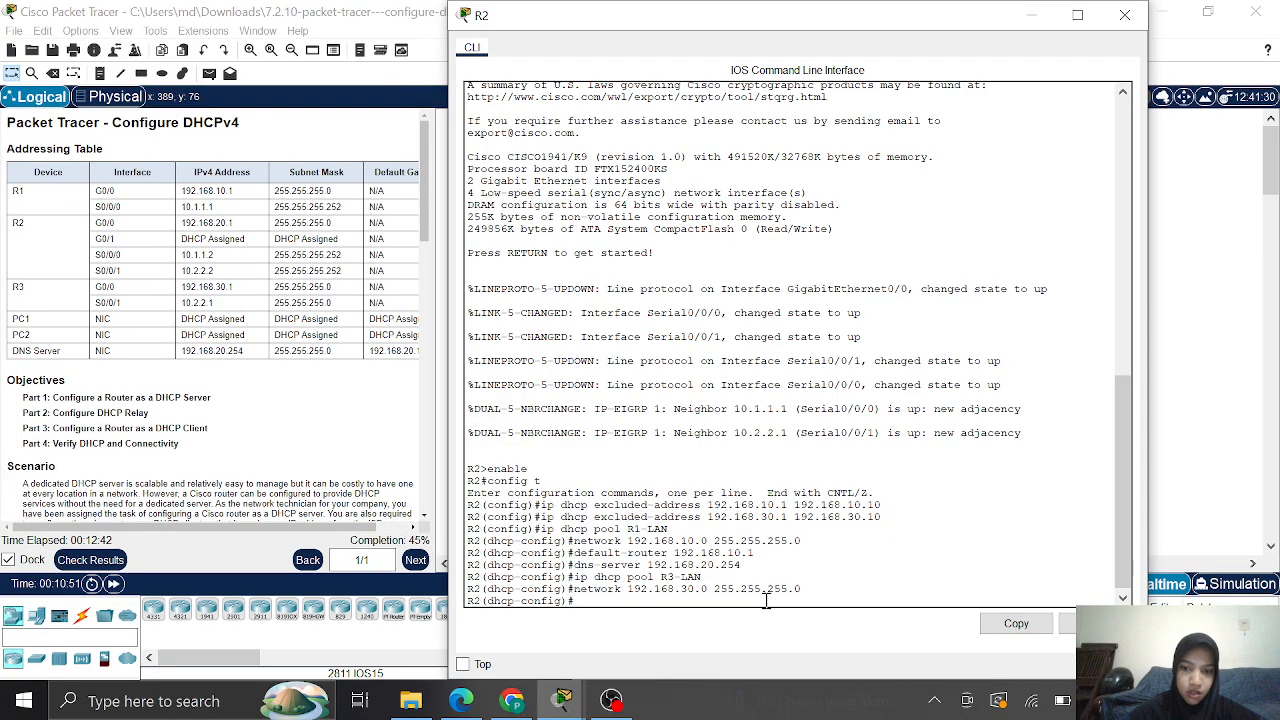
text(fault)
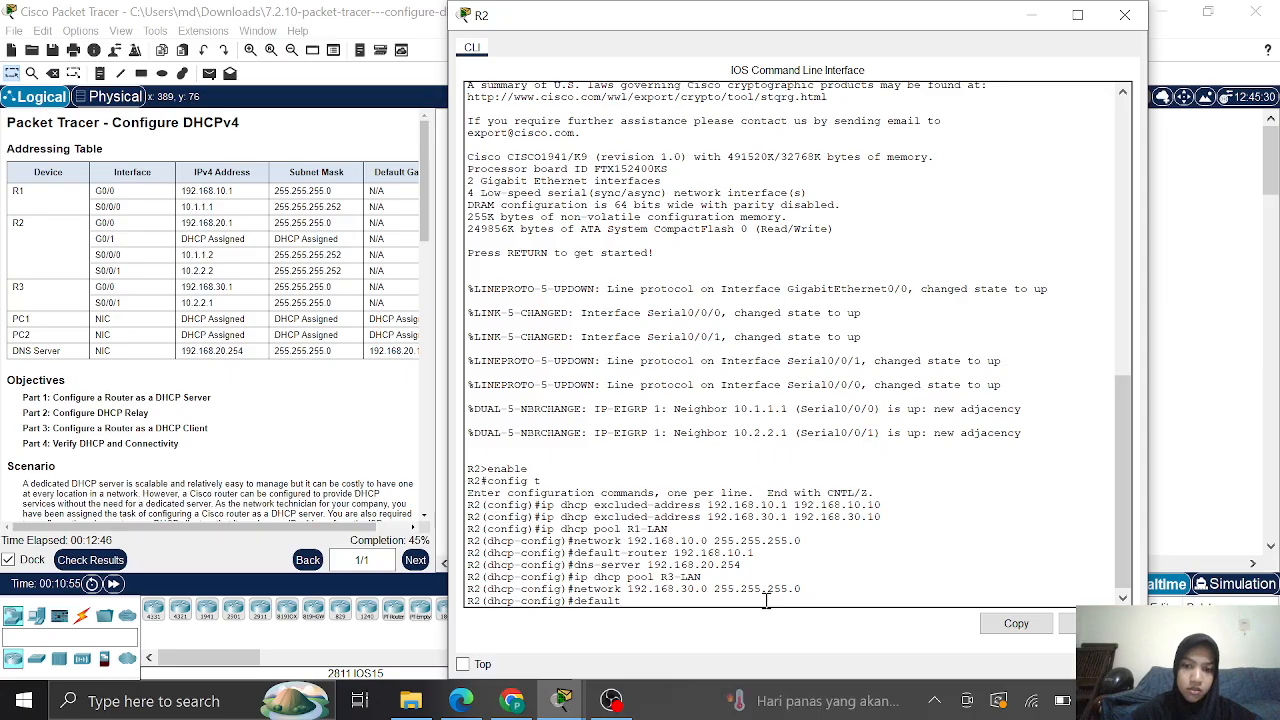
text(router )
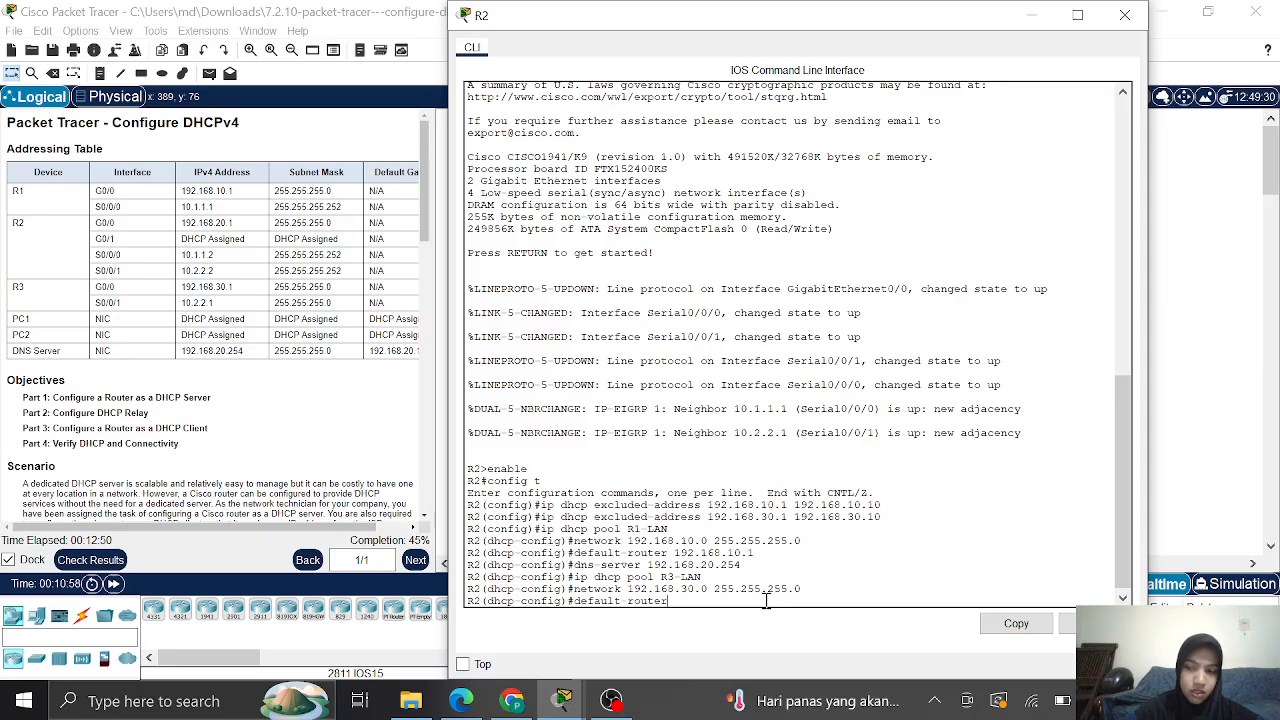
text(19)
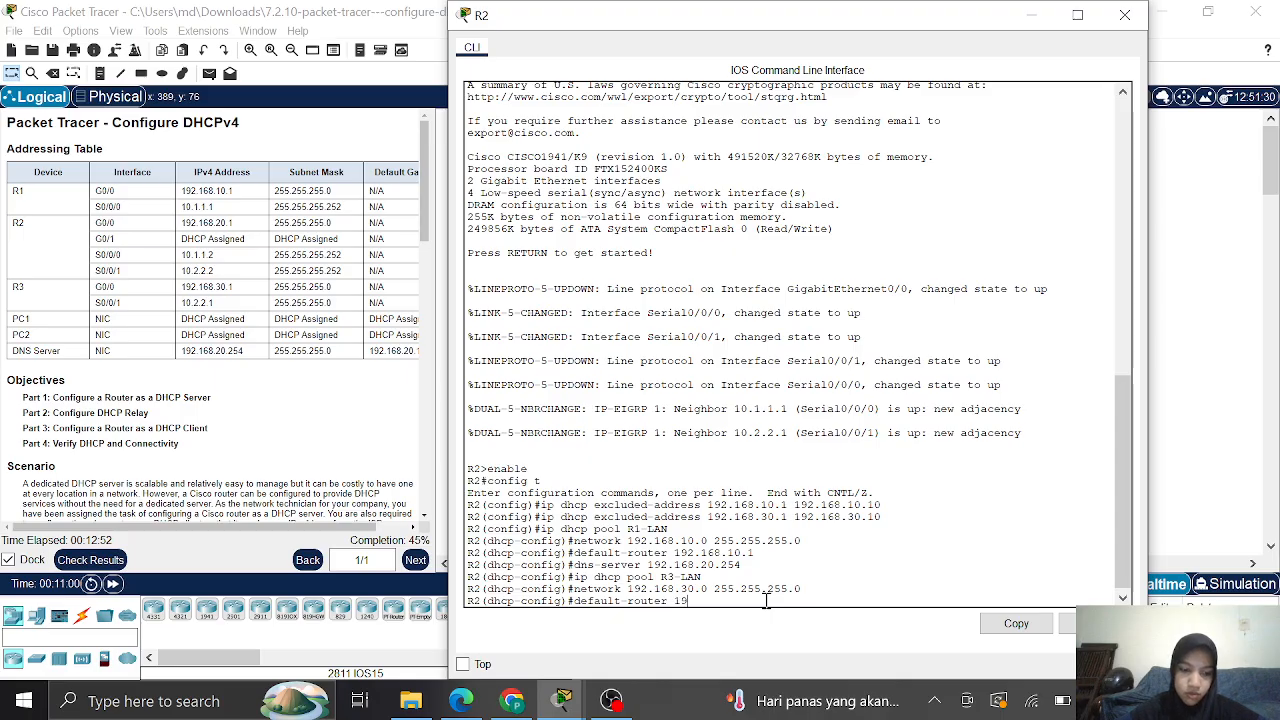
text(2.168)
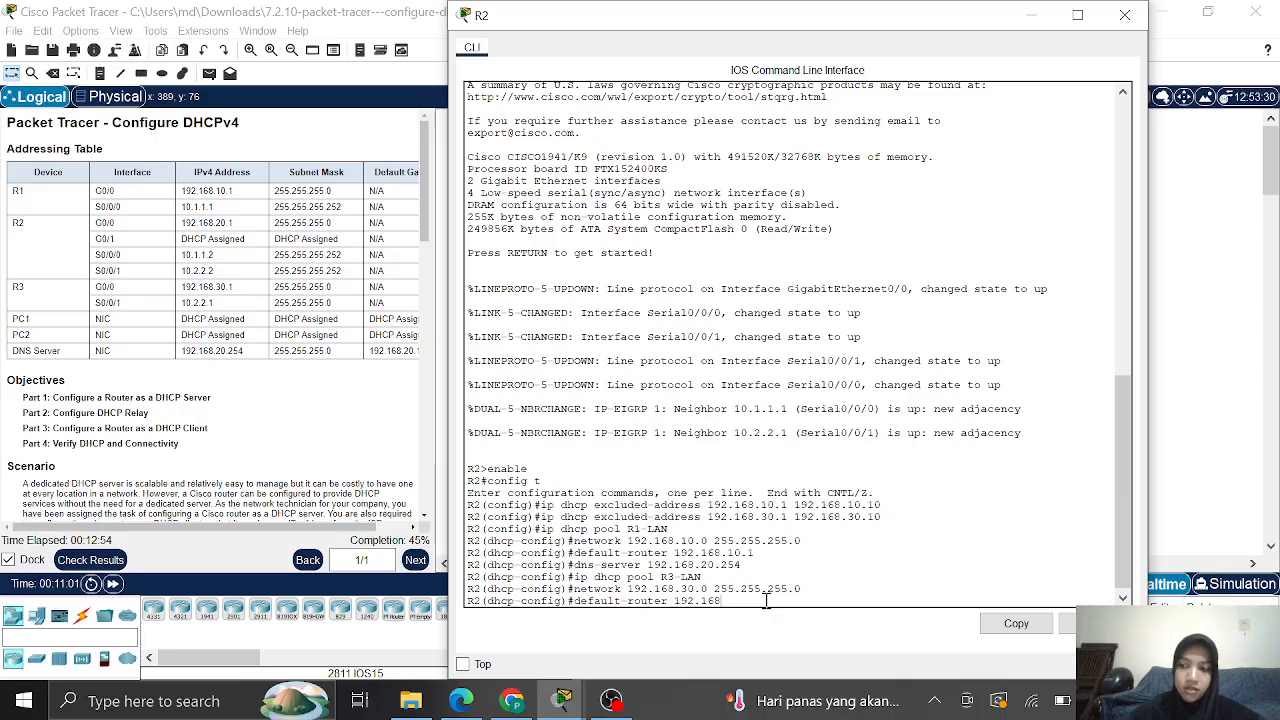
text(.2)
text(30)
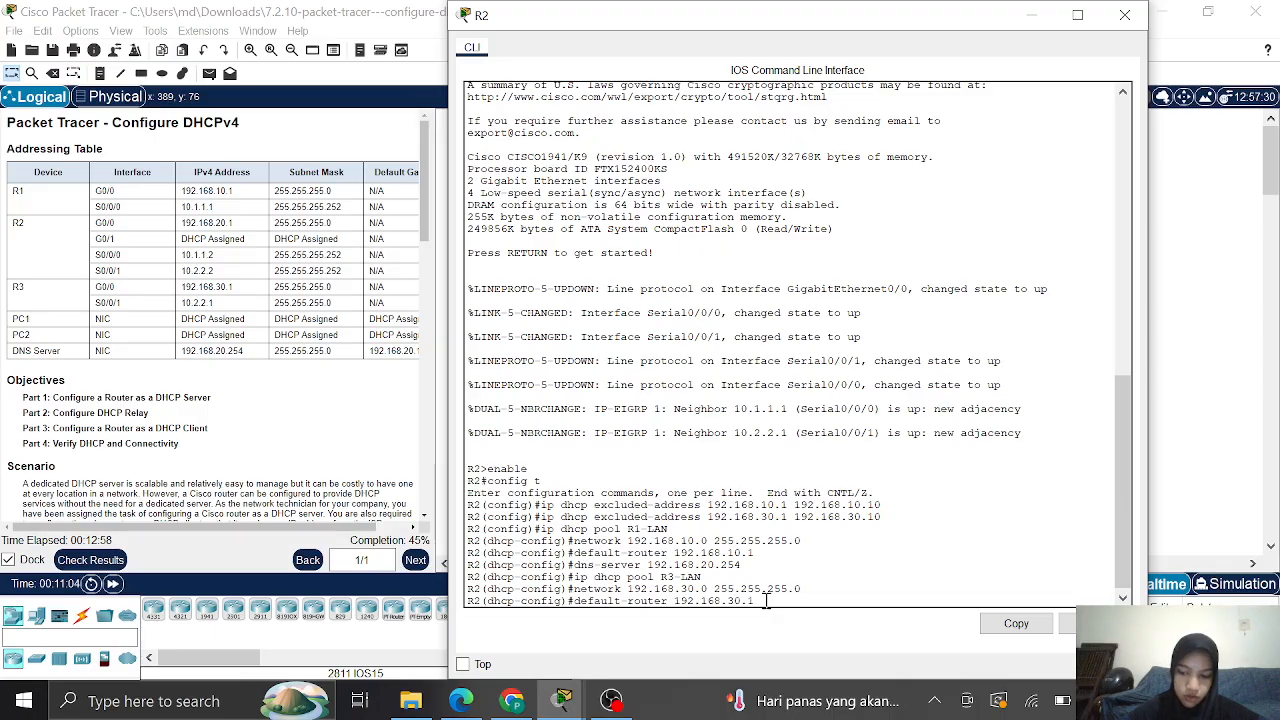
text(.1)
key(Return)
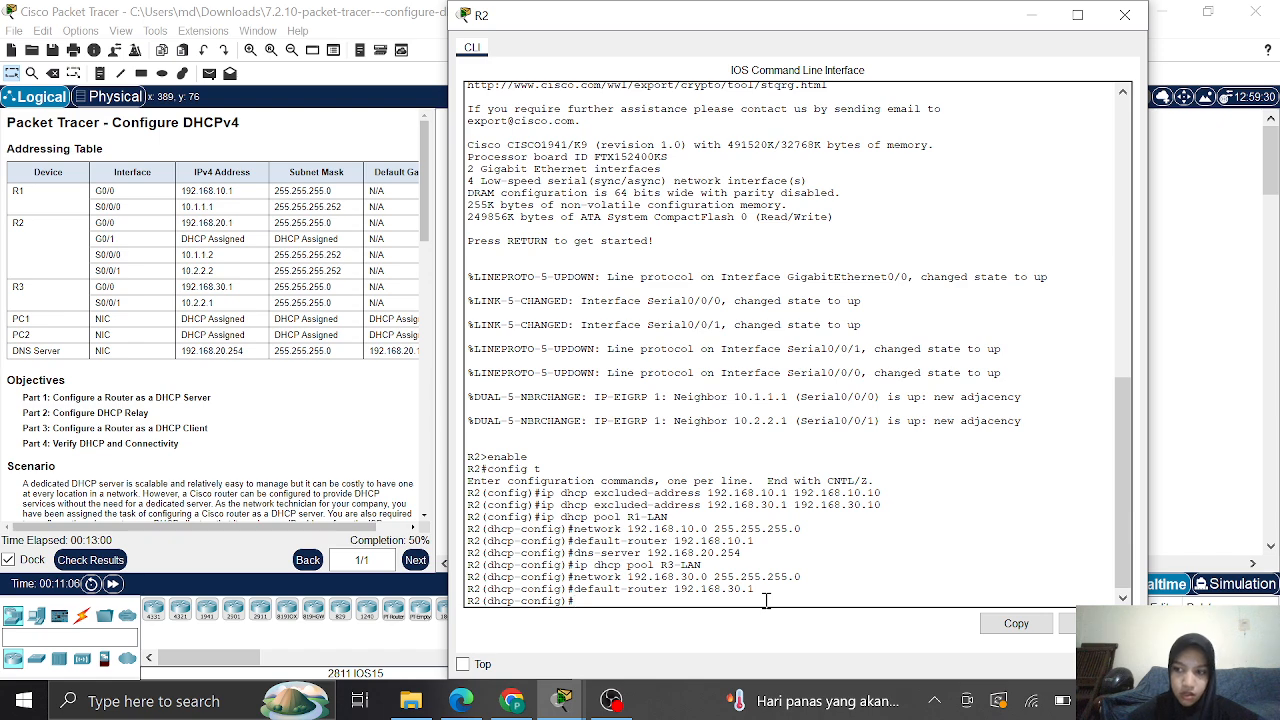
Set the R3-LAN pool's DNS server to 192.168.20.254 with the dns-server command
text(dns)
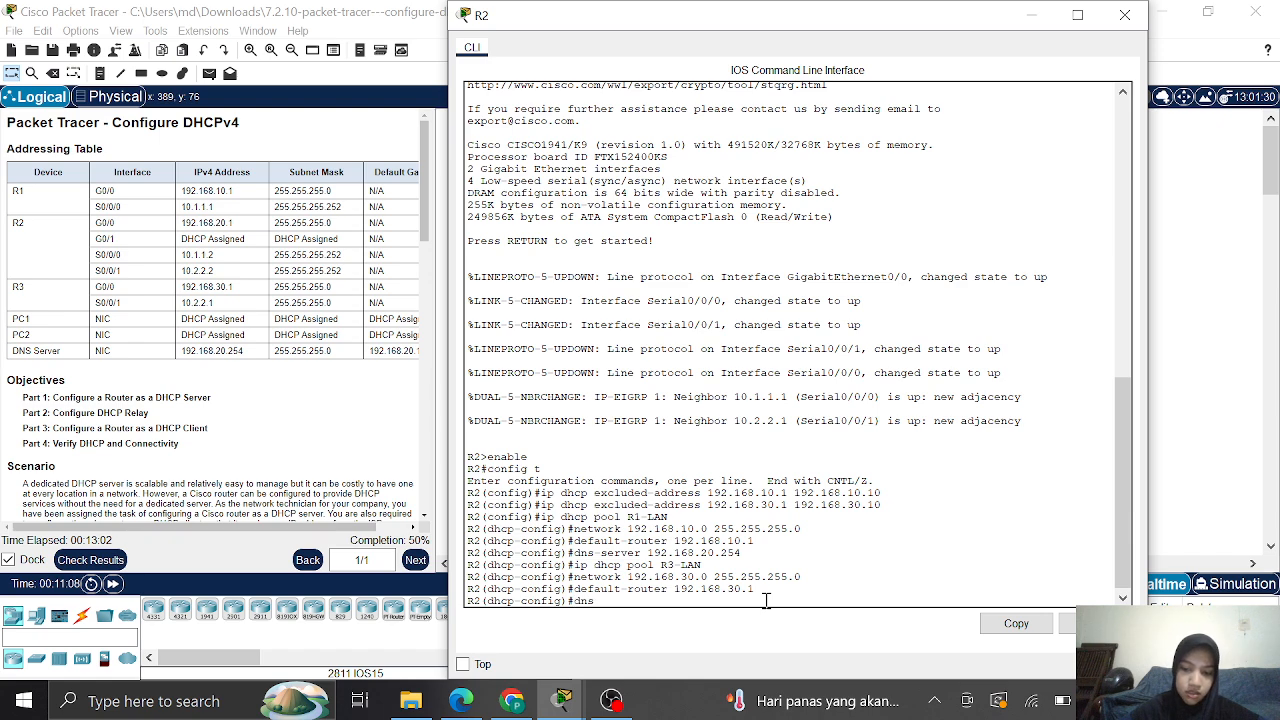
text(-server)
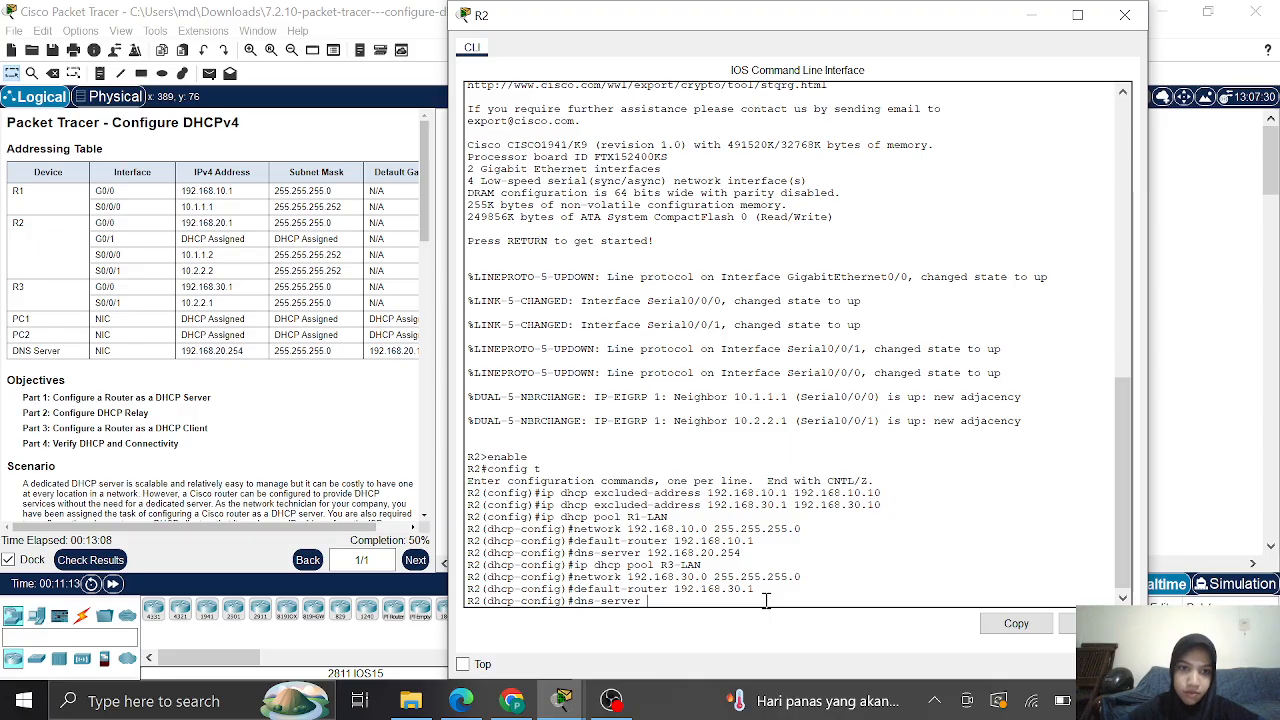
scroll(335, 242, right, 2)
scroll(335, 243, left, 2)
scroll(335, 242, right, 2)
text(192.168.20)
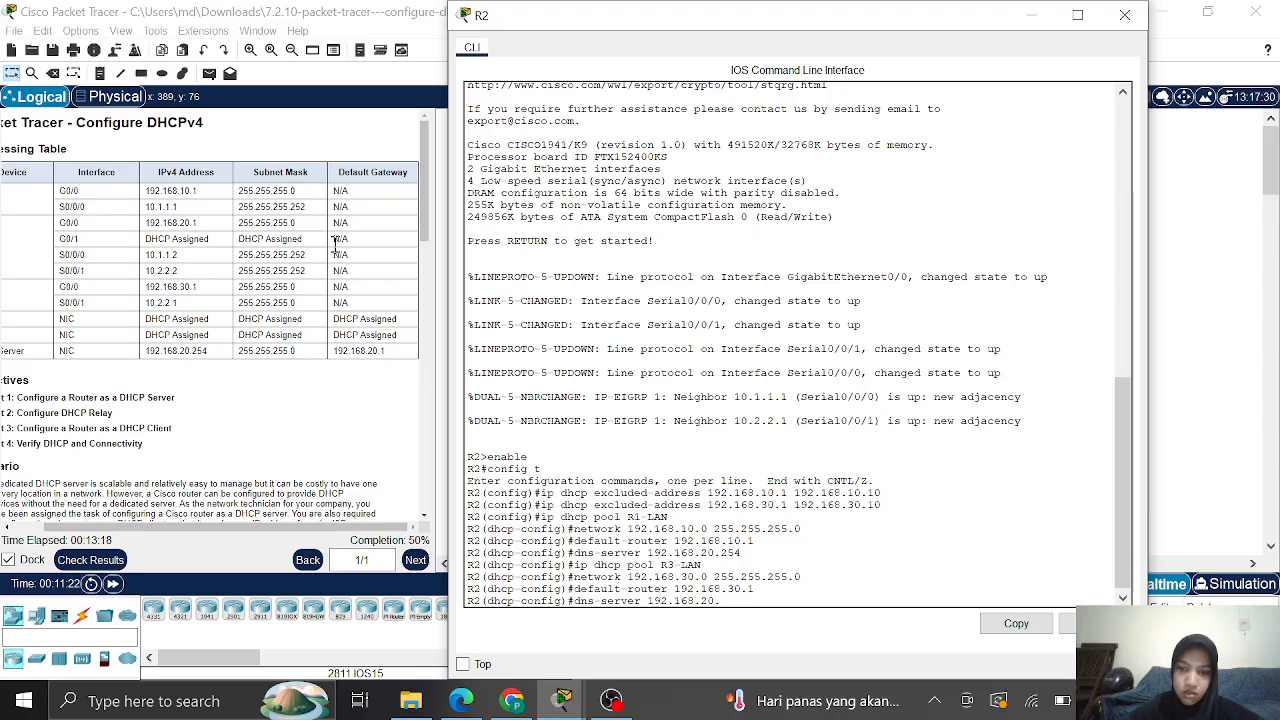
text(.254)
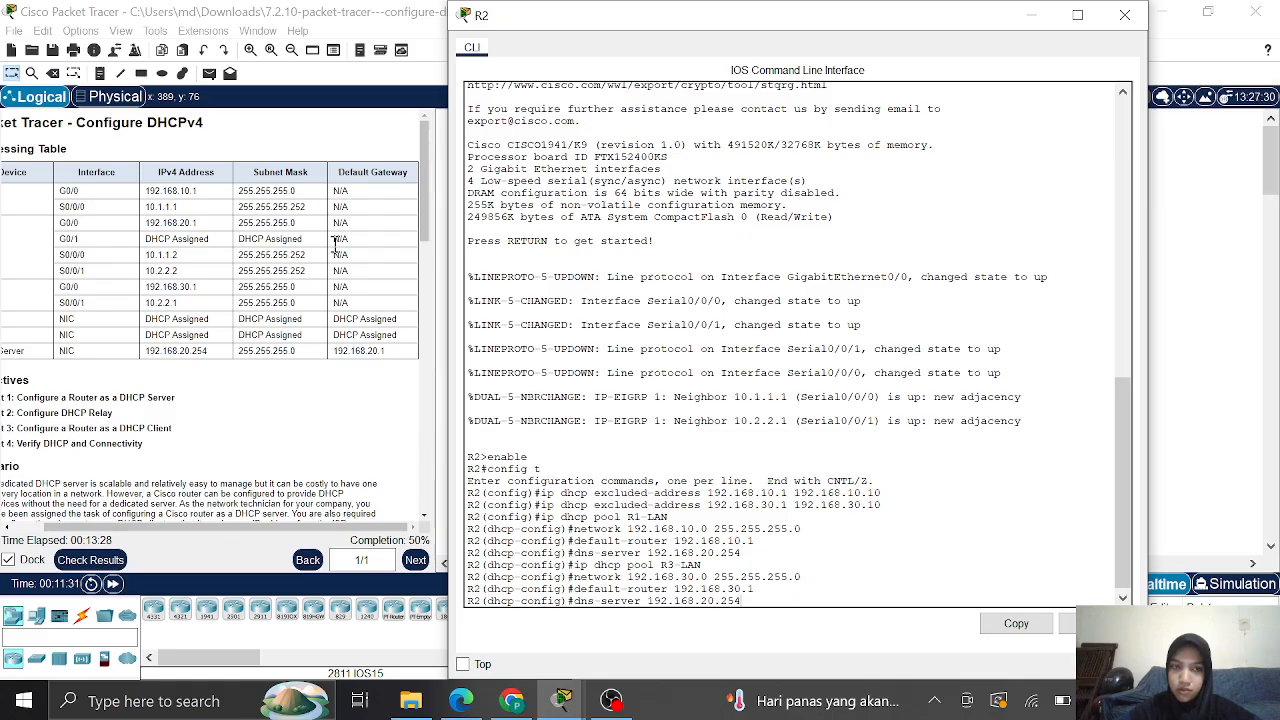
key(Return)
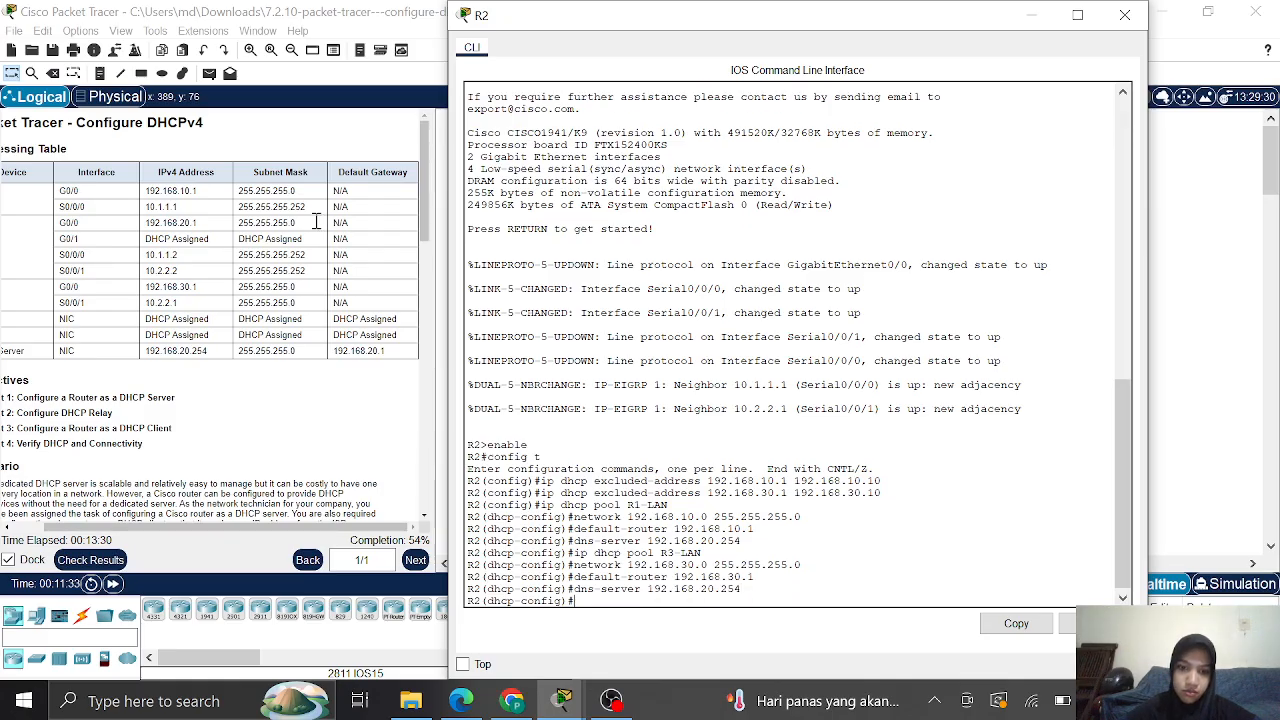
Read the Part 2 DHCP relay instructions, then put R2's window away and open R1's command line
scroll(192, 127, left, 3)
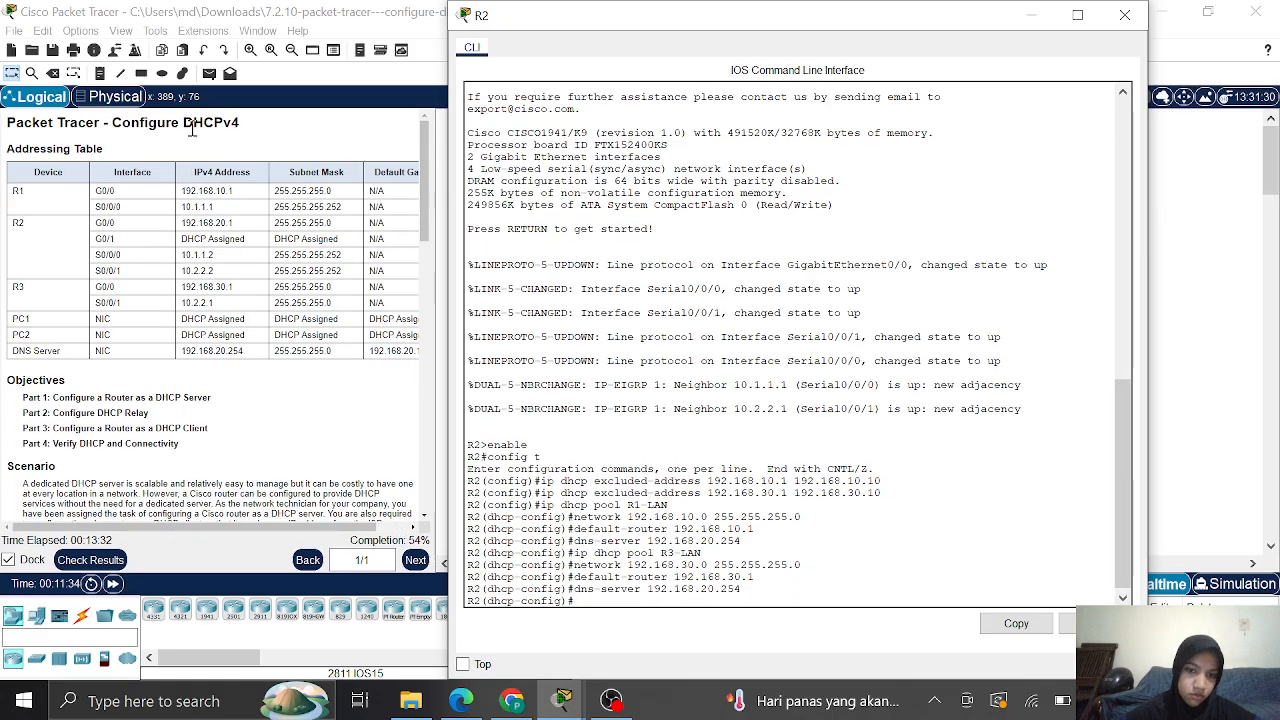
scroll(192, 127, down, 10)
scroll(192, 127, down, 3)
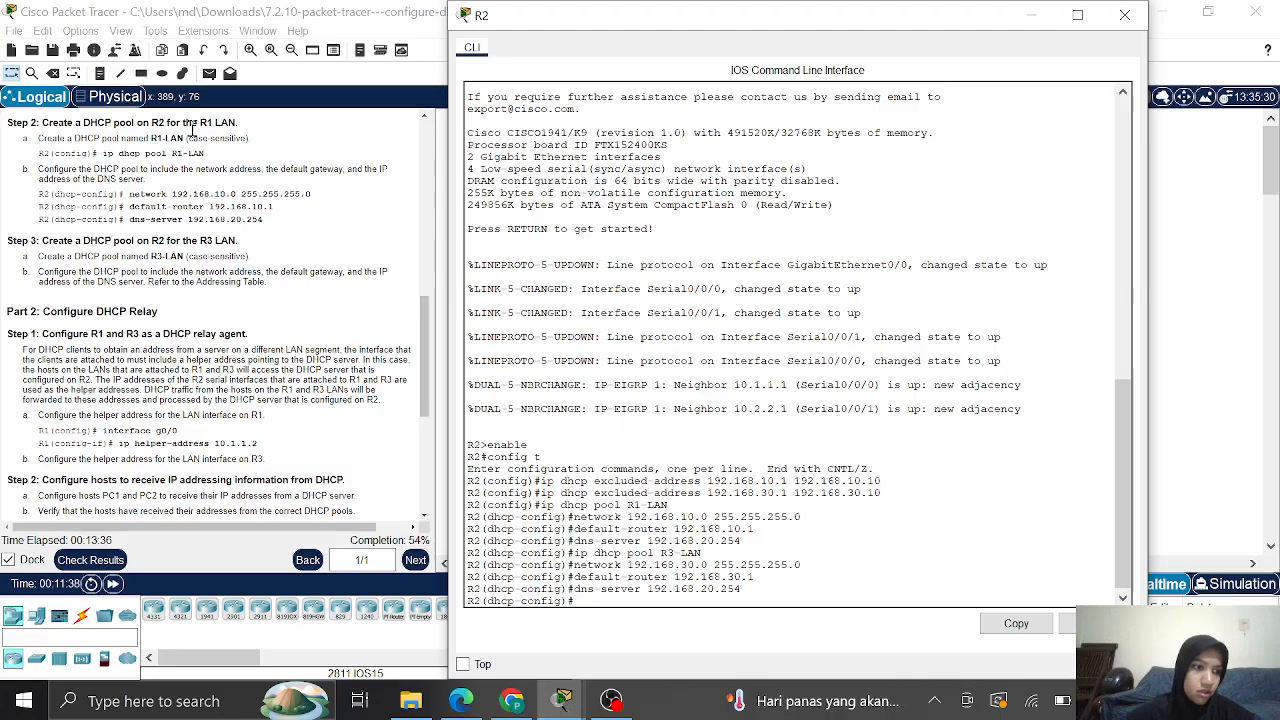
scroll(192, 127, down, 4)
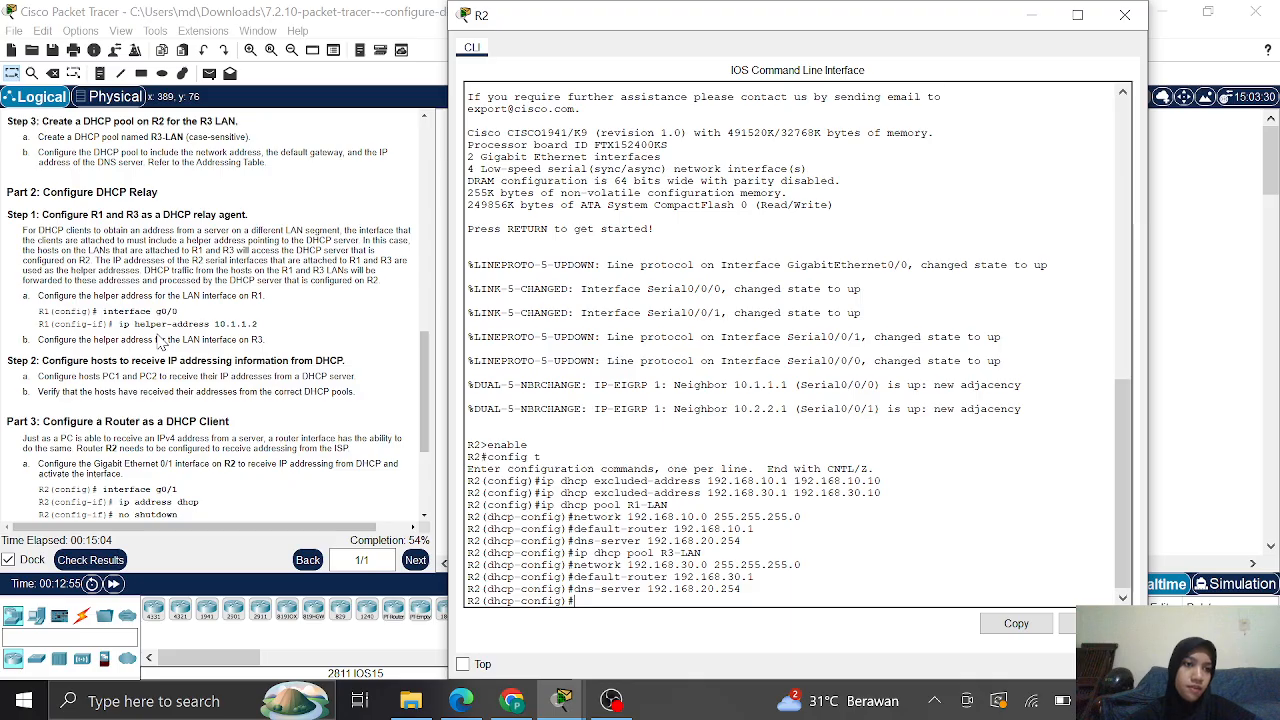
scroll(160, 342, down, 4)
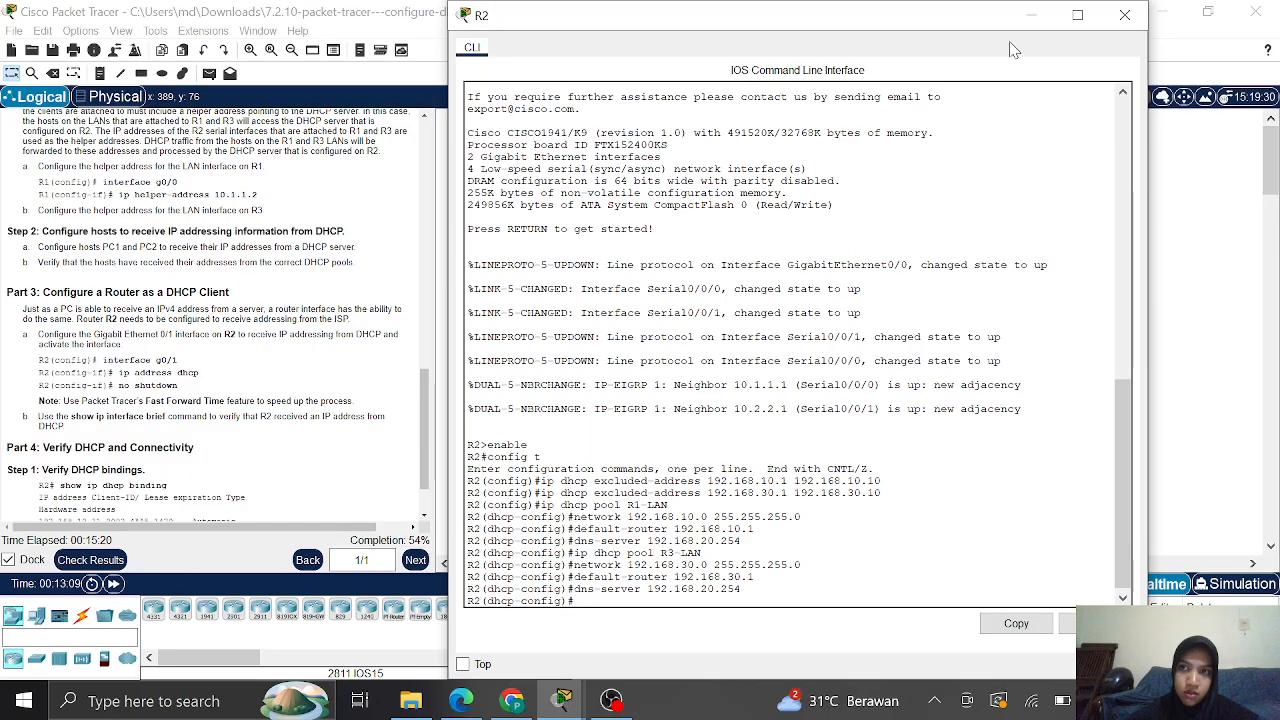
click(1032, 12)
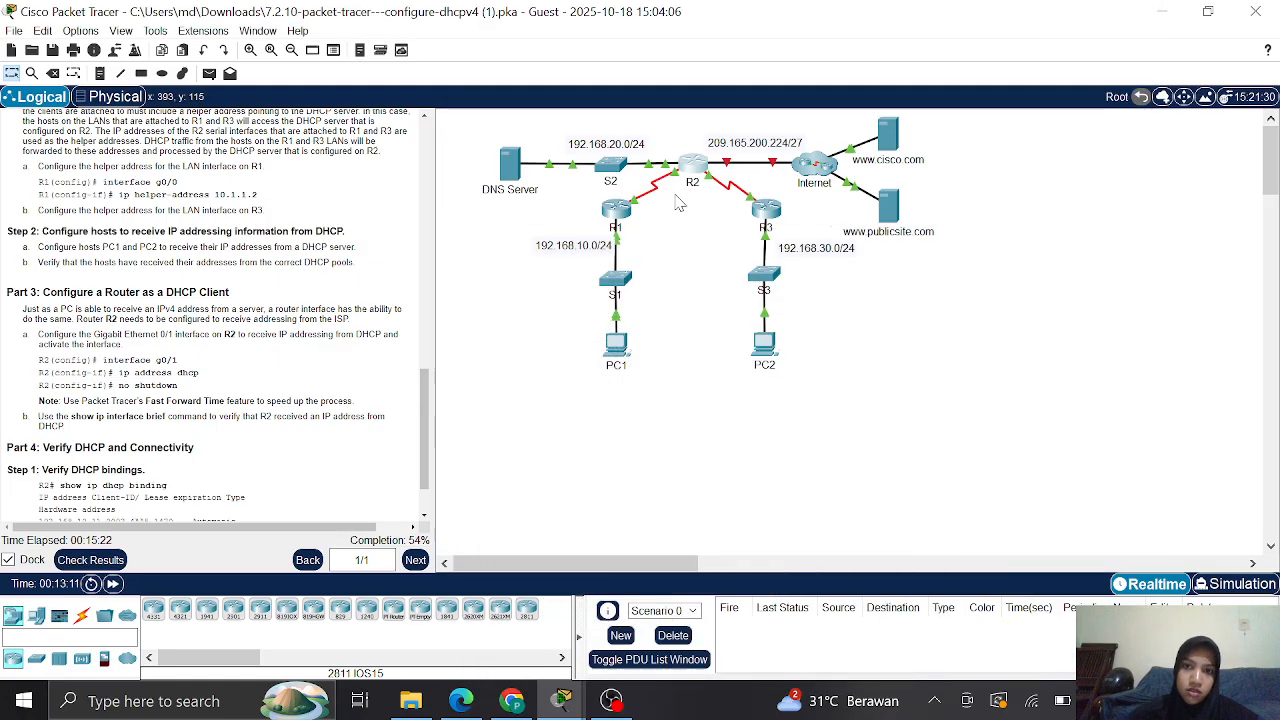
click(615, 214)
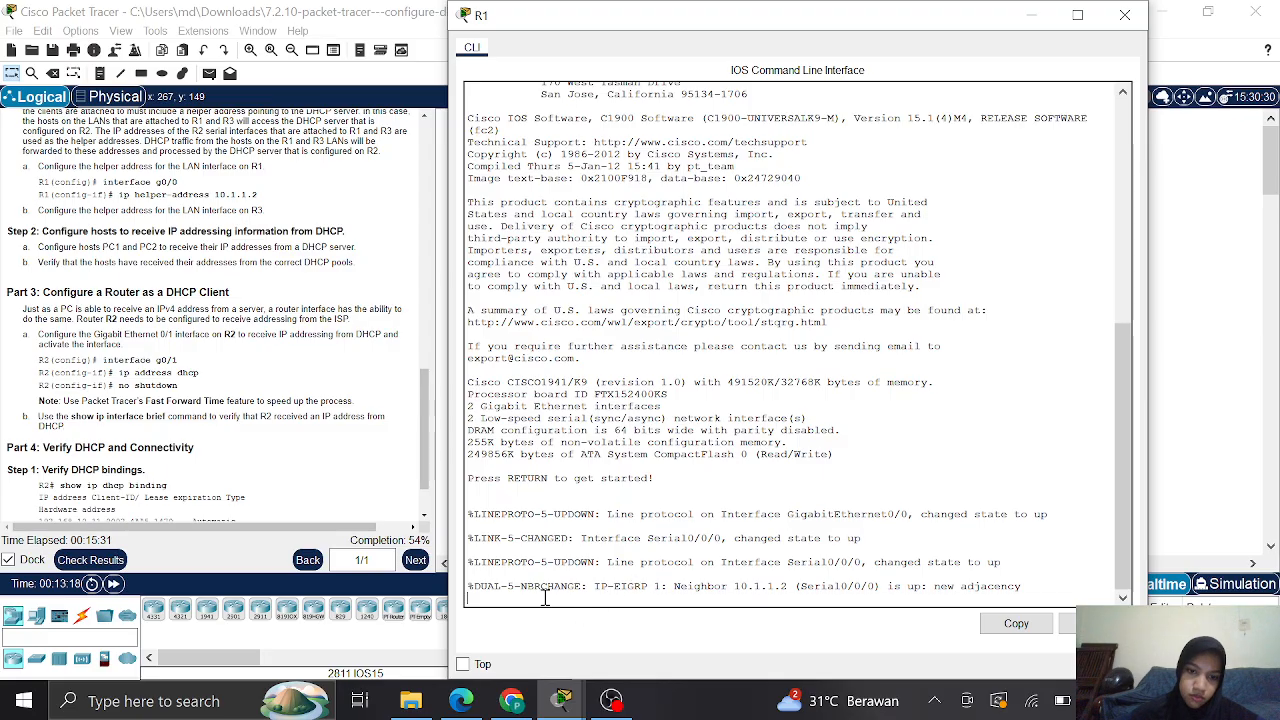
Enter global configuration mode on R1 with enable and config t
key(Return)
text(e)
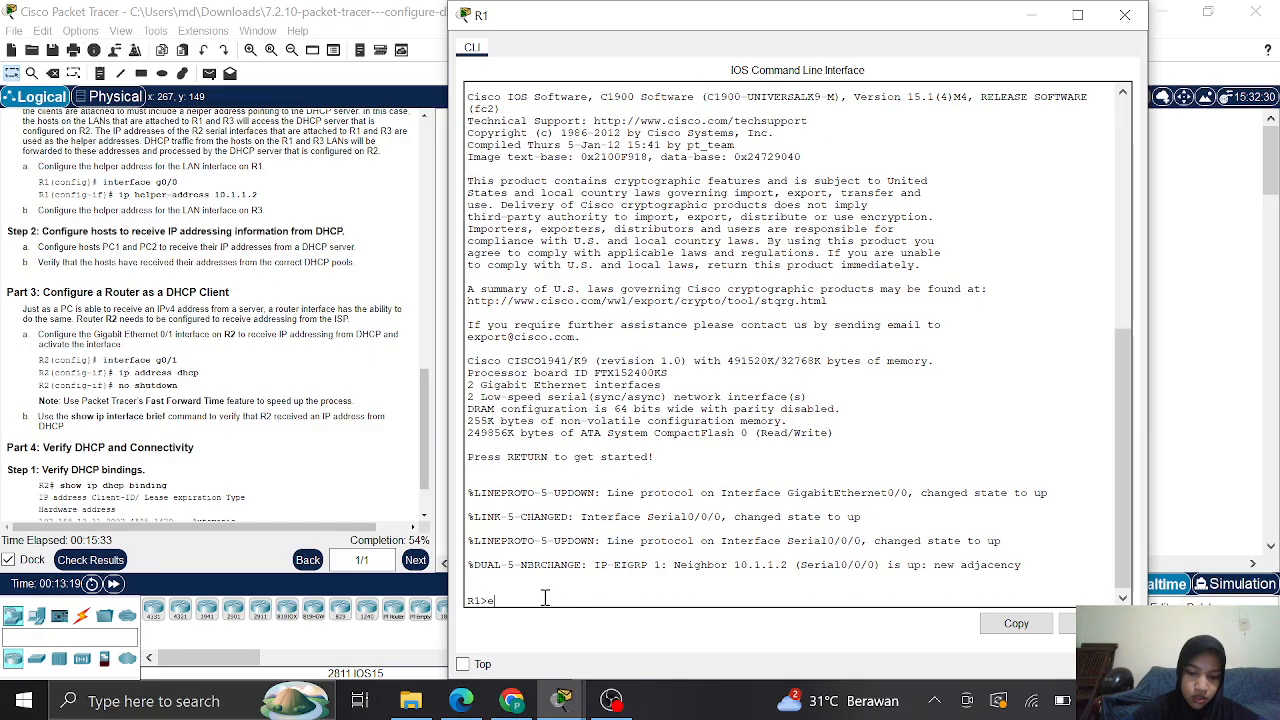
text(nable)
key(Return)
text(config t)
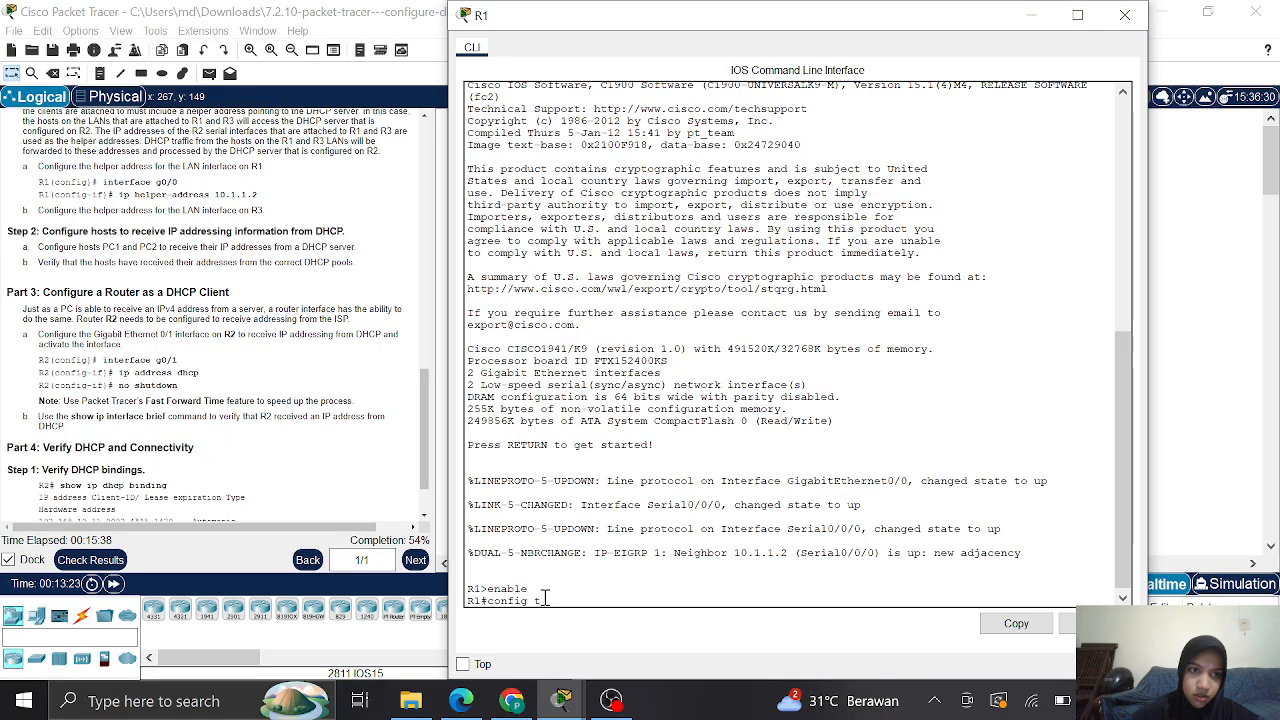
key(Return)
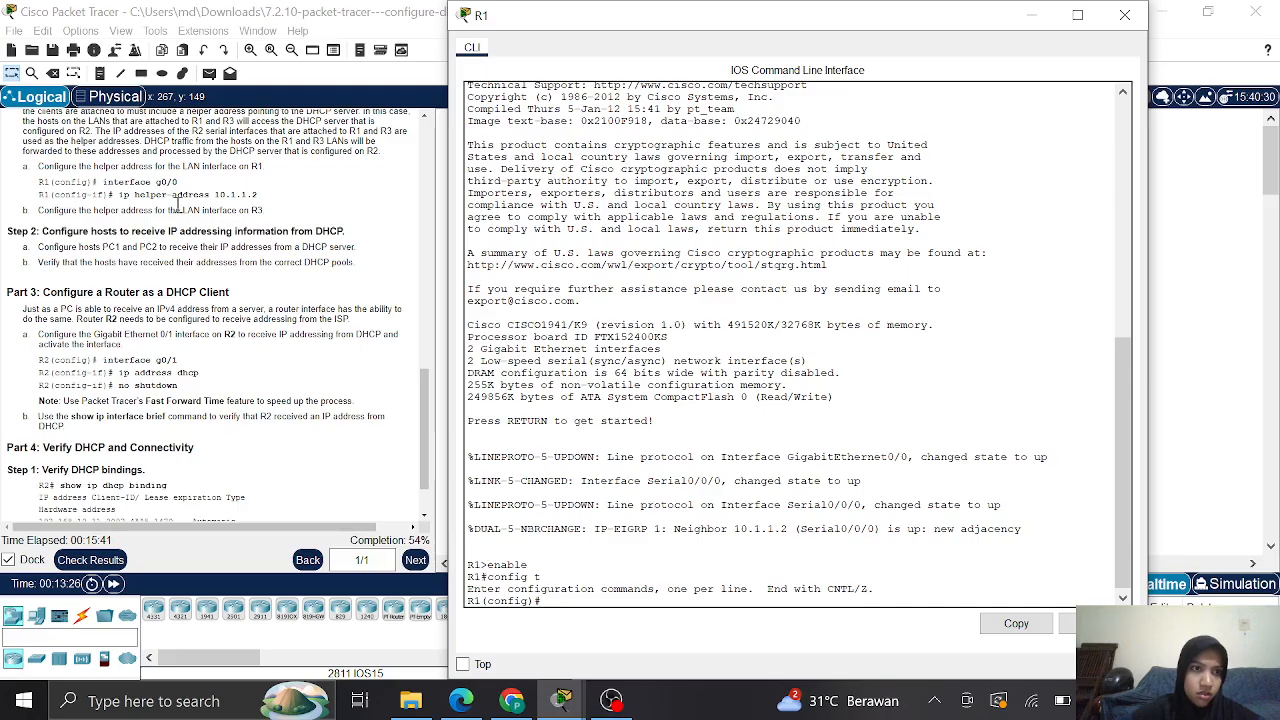
Configure R1's LAN interface g0/0 with ip helper-address 10.1.1.2, as given in Part 2, Step 1
text(in)
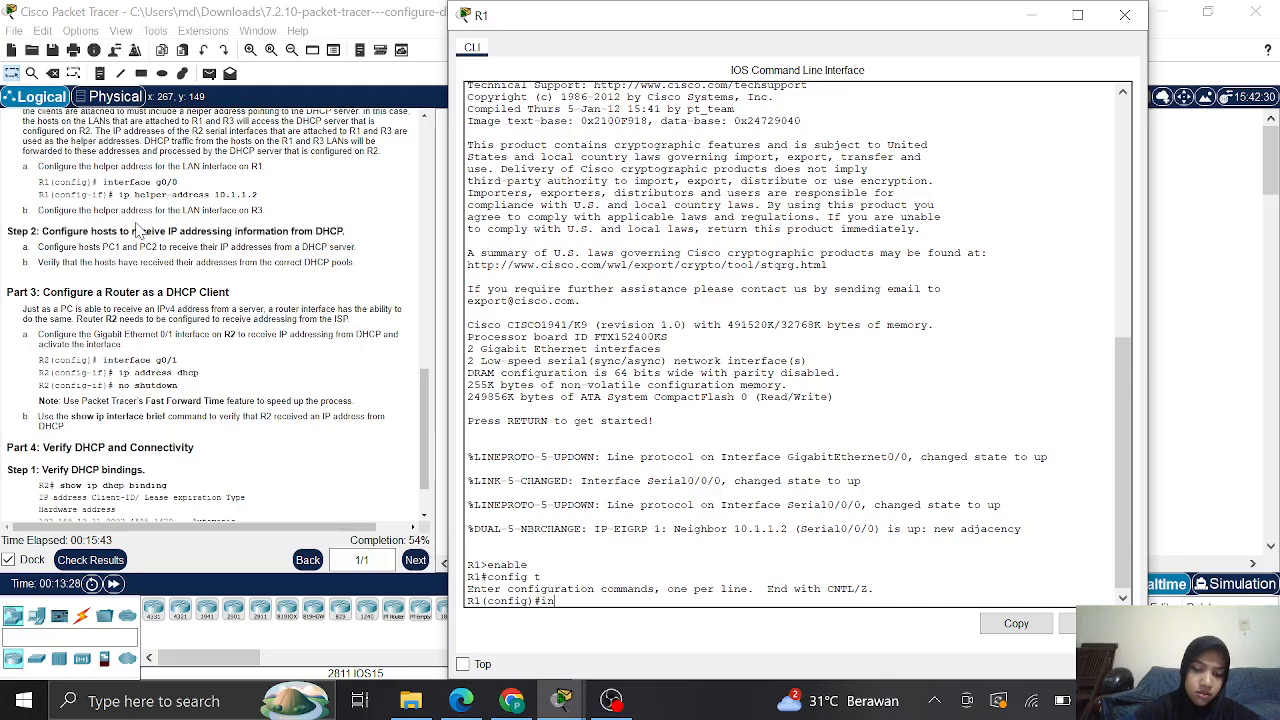
text(terface )
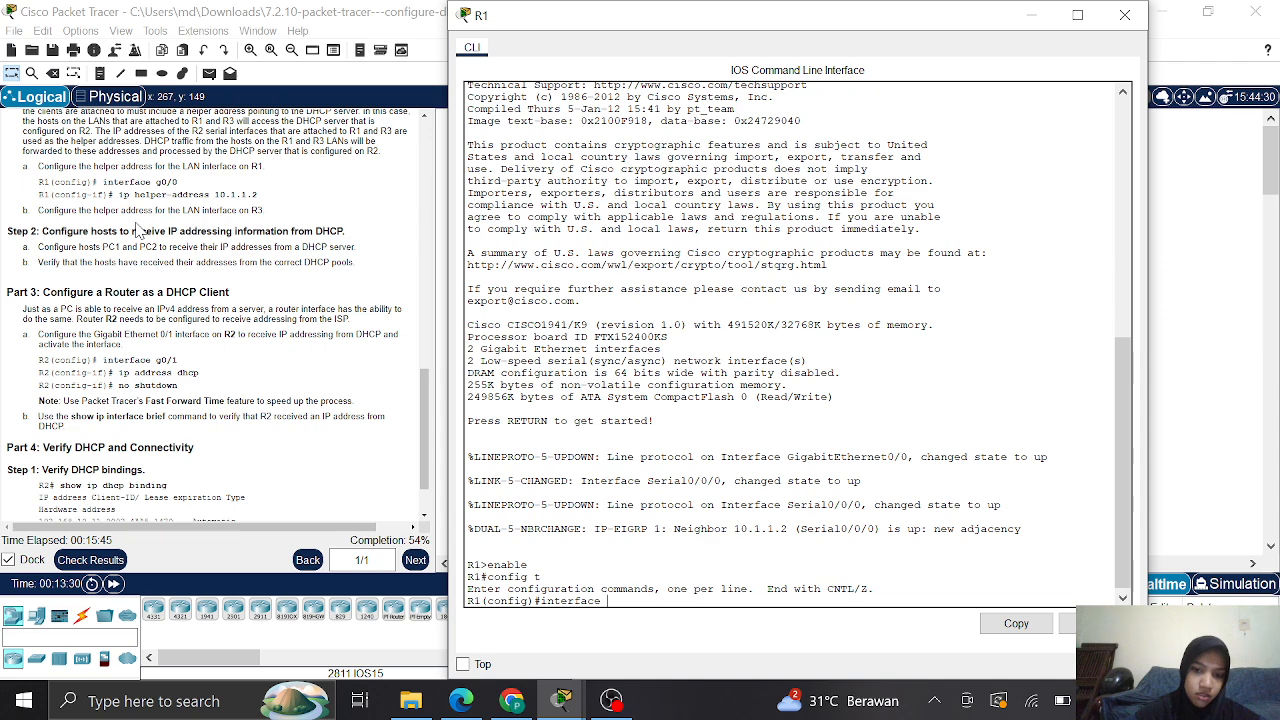
text(g0/0)
key(Return)
text(ip help)
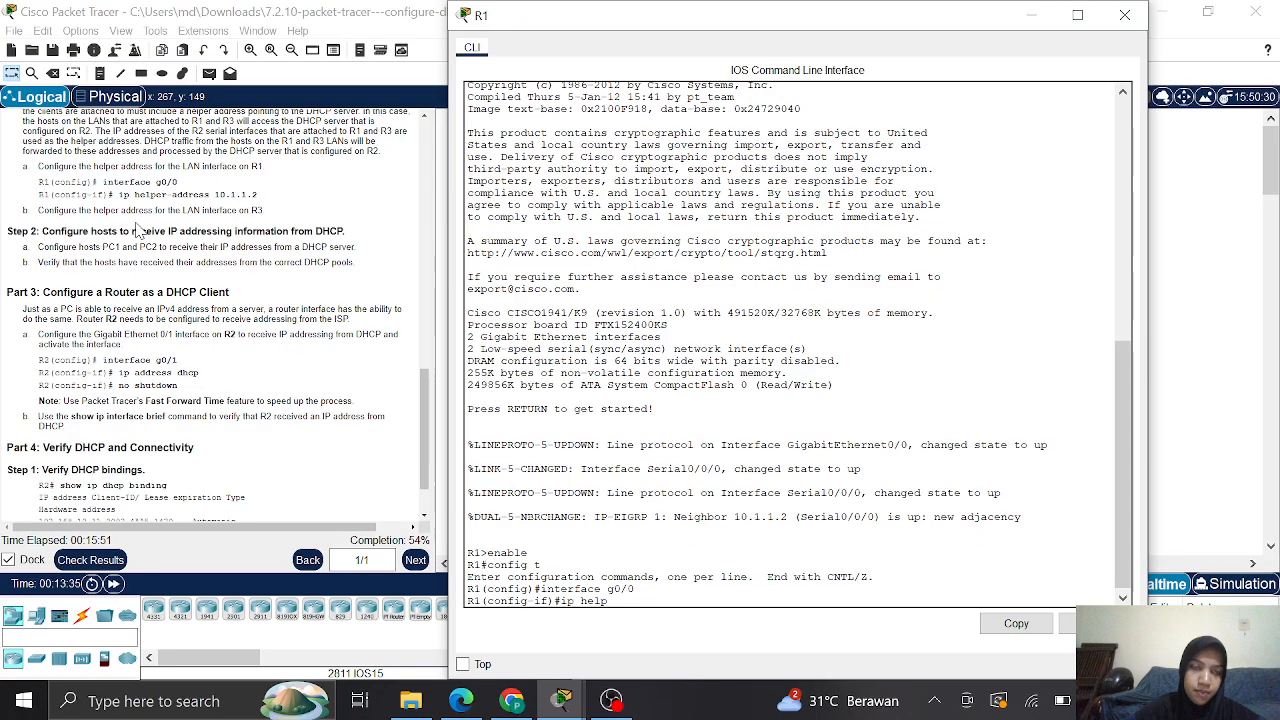
text(er)
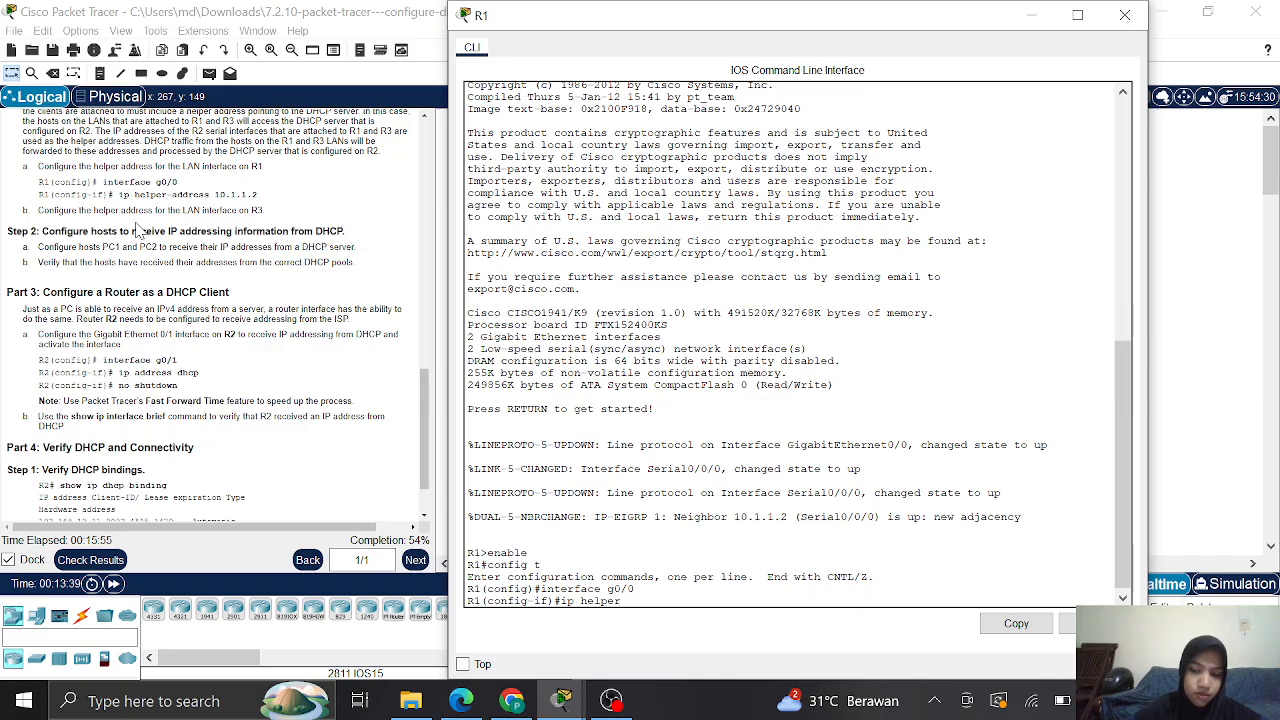
text(-address)
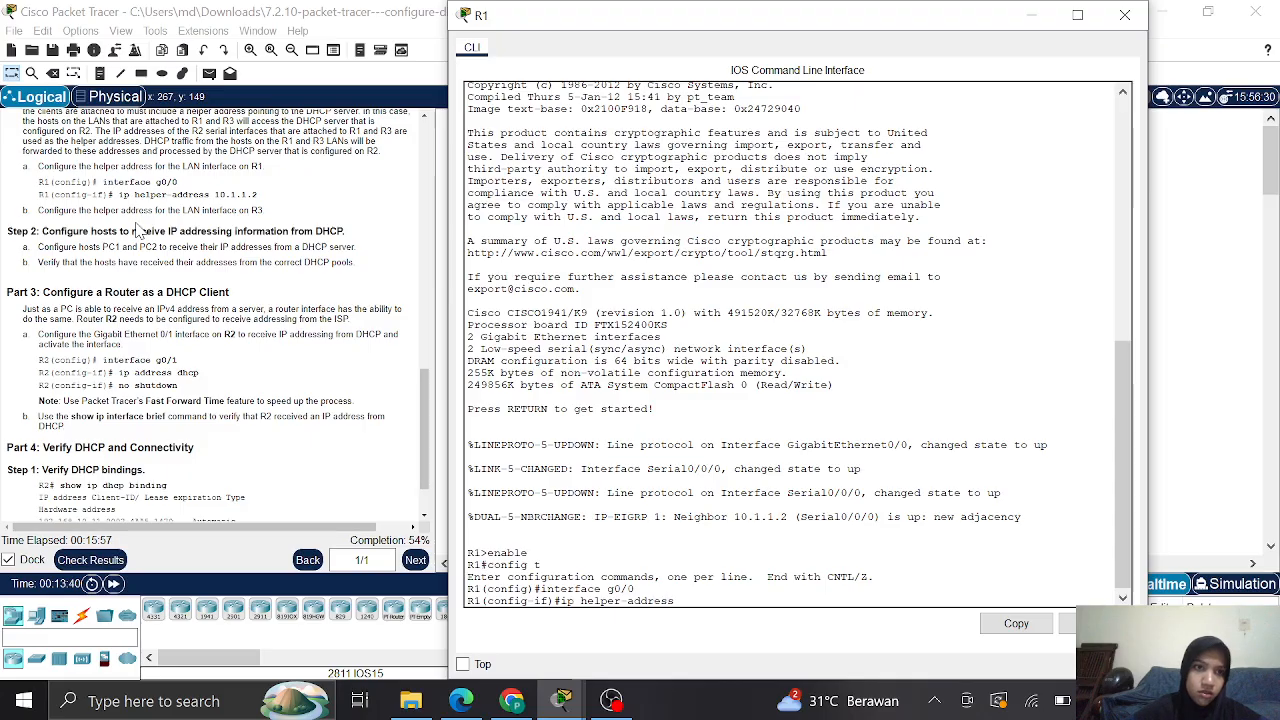
text( 10)
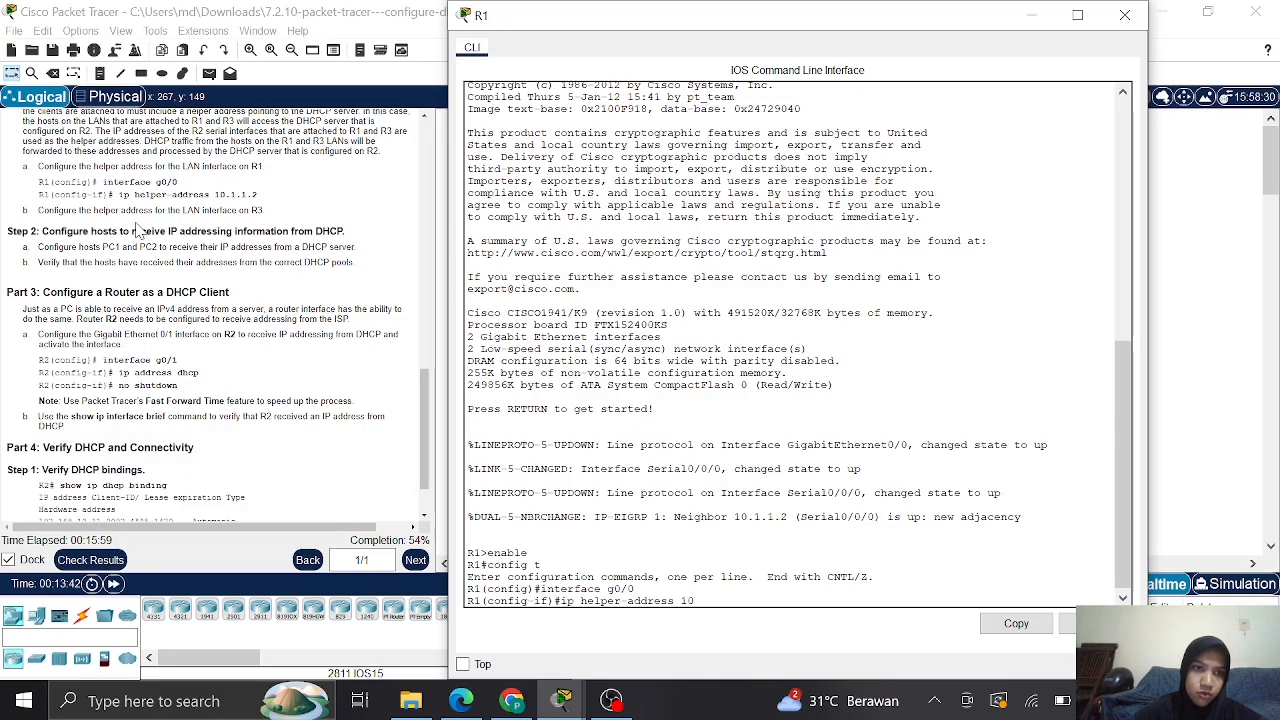
text(.1)
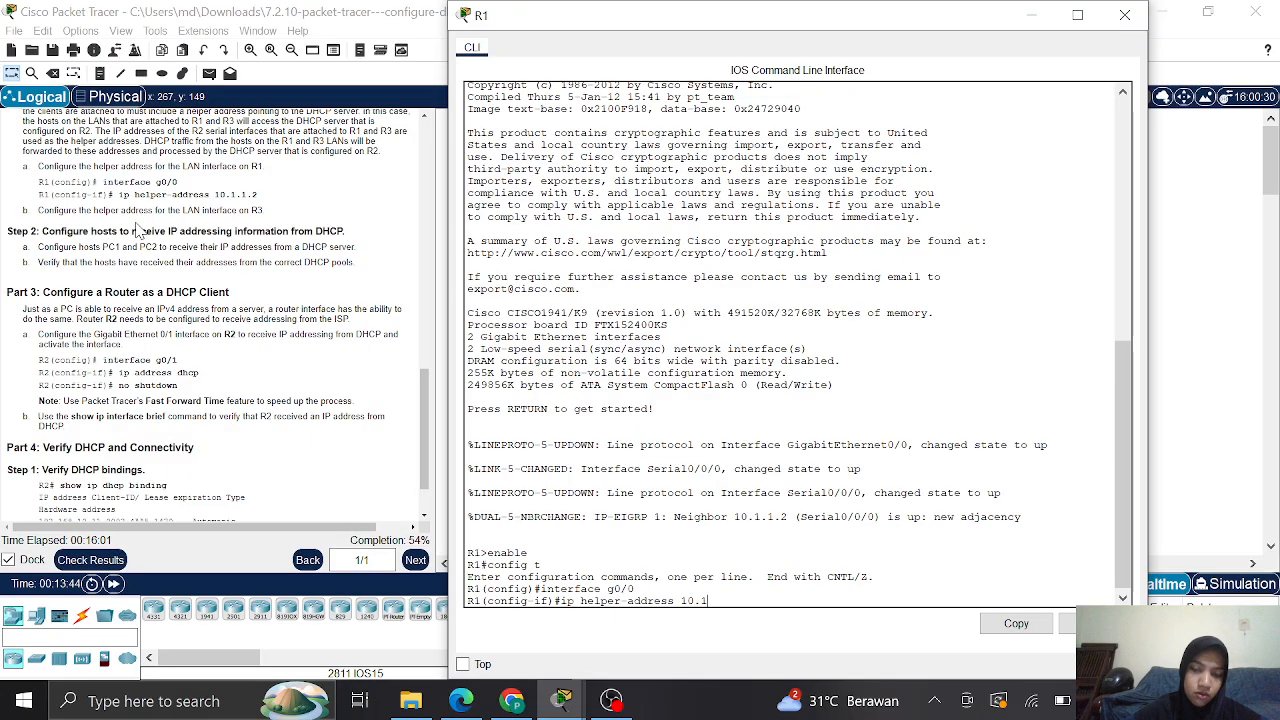
text(.1.2)
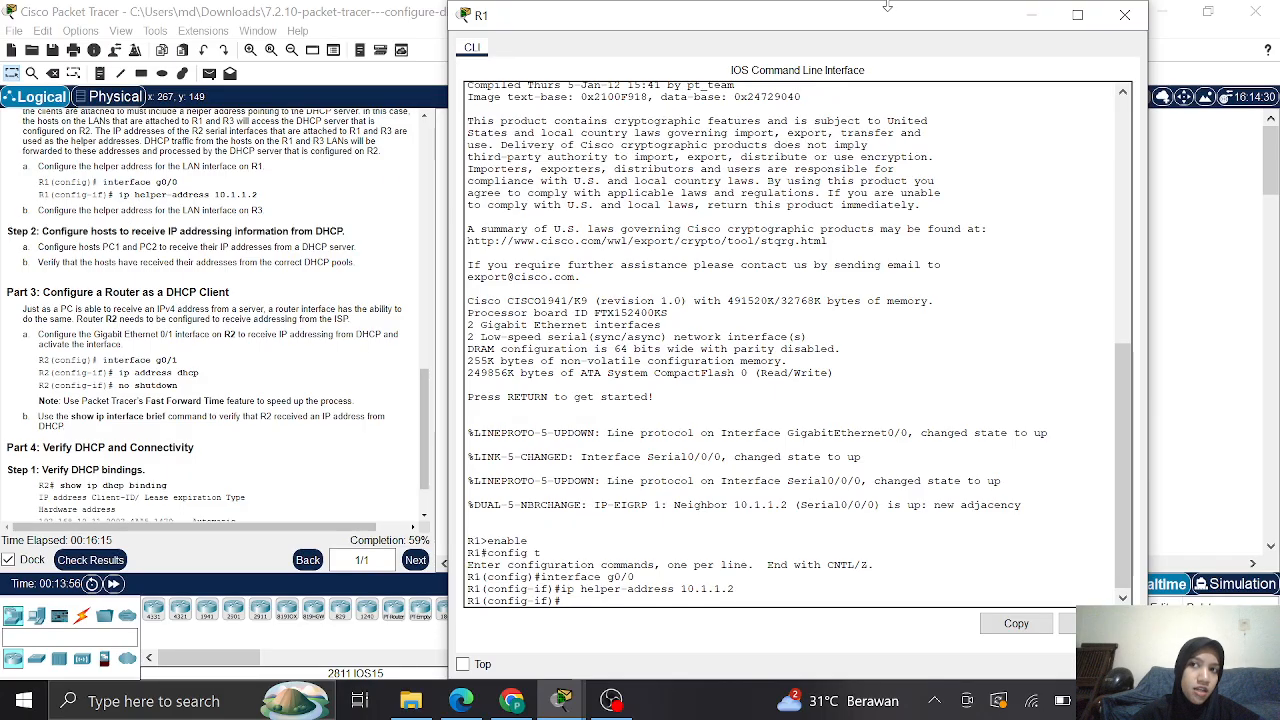
Switch from R1 to R3's command line and enter global configuration mode with enable and config t
click(1031, 15)
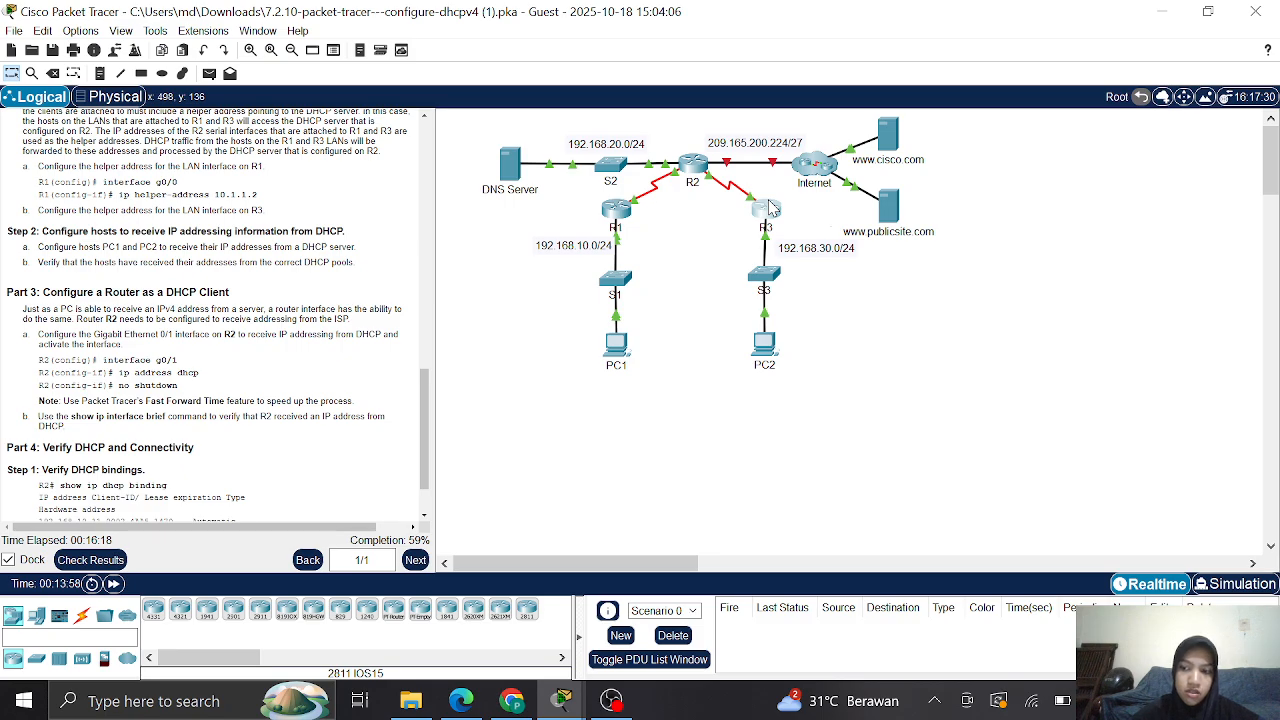
click(767, 208)
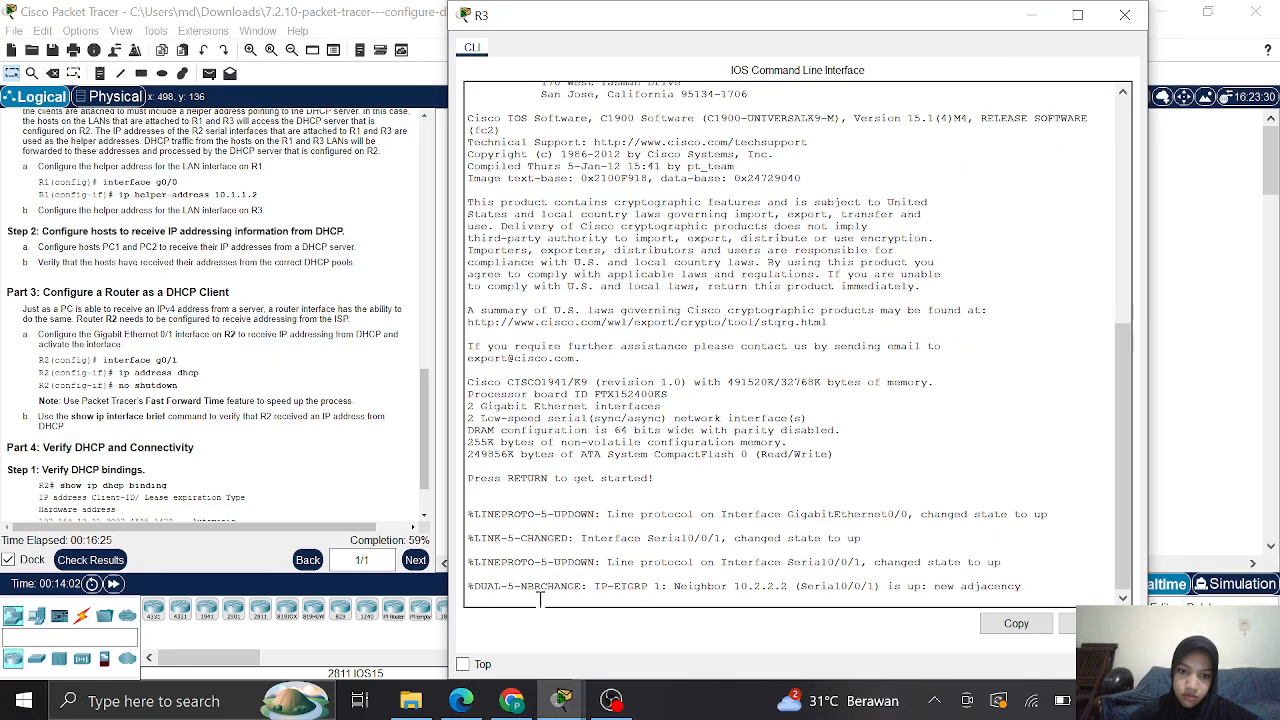
key(Return)
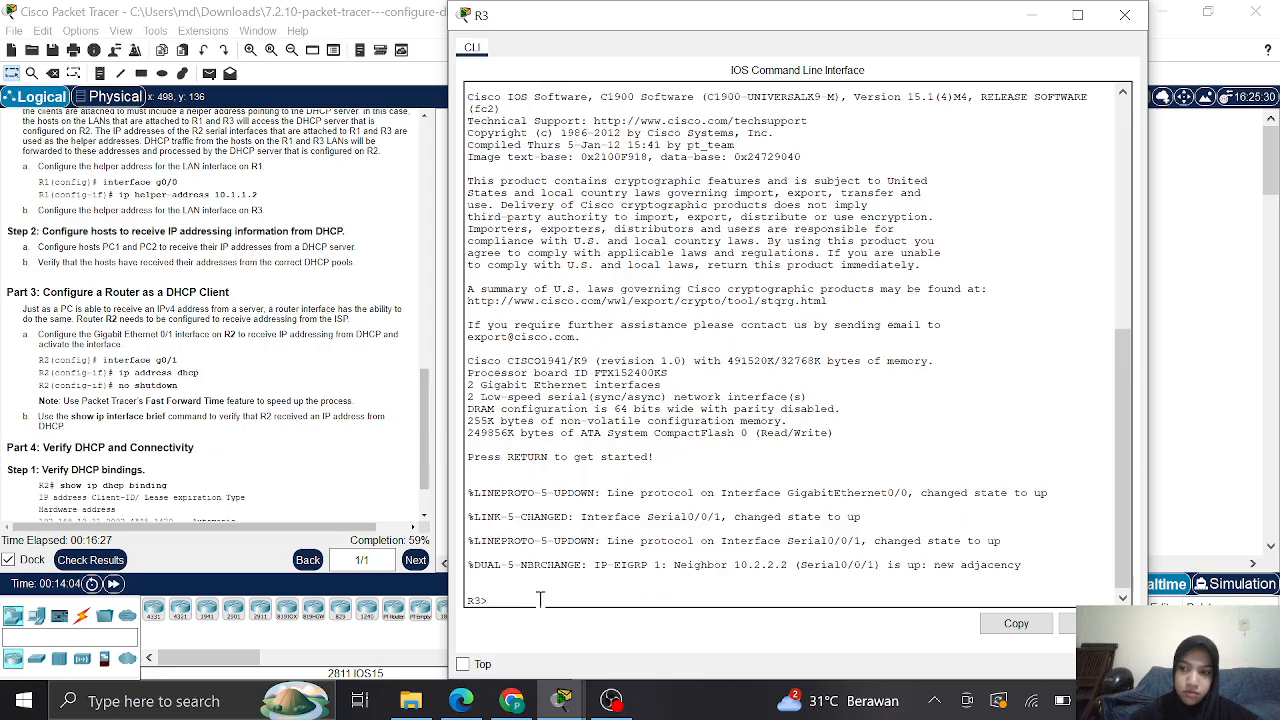
text(enable)
key(Return)
text(con)
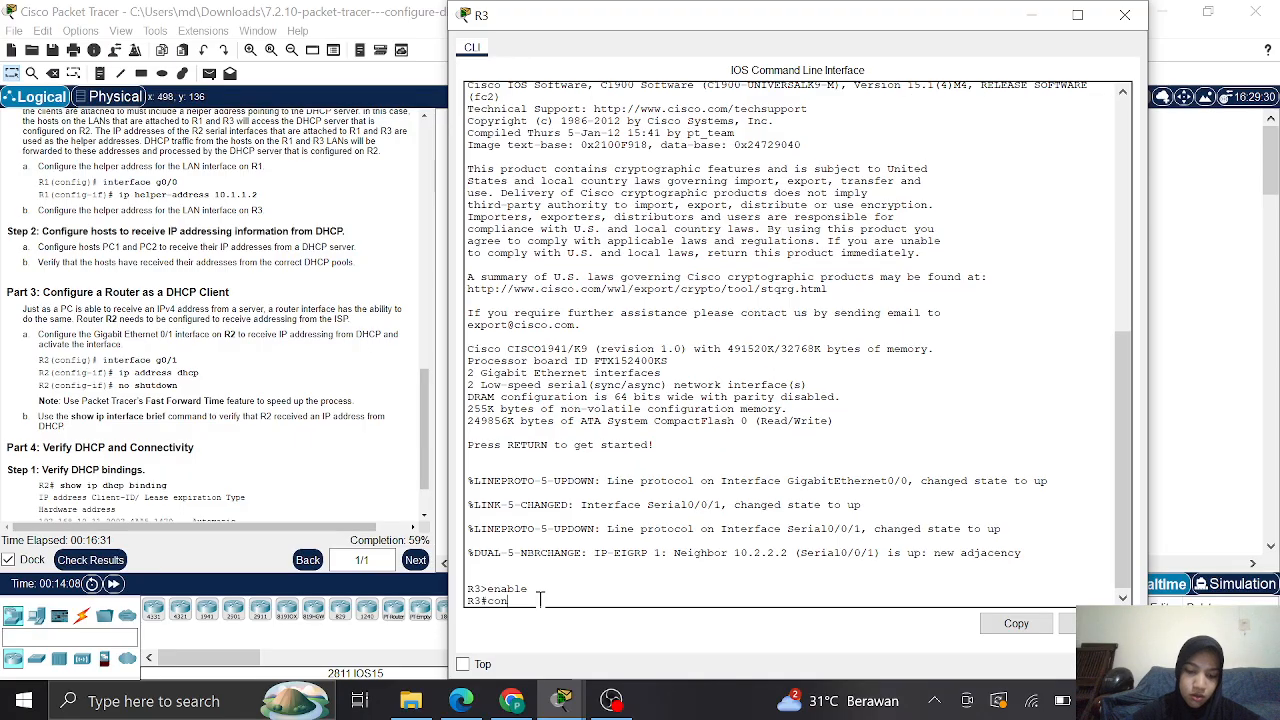
text(fig t)
key(Return)
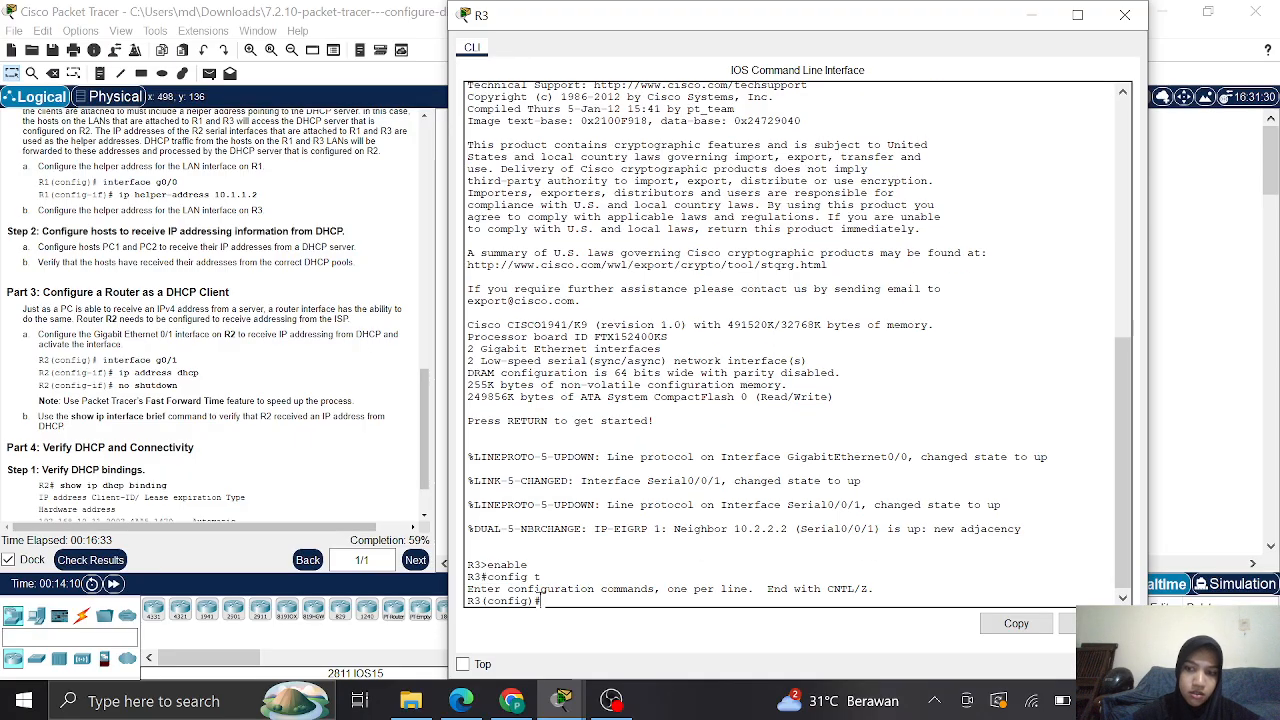
Configure R3's interface g0/0 with ip helper-address 10.2.2.2, checking the address against the Addressing Table, and return to the topology
text(int)
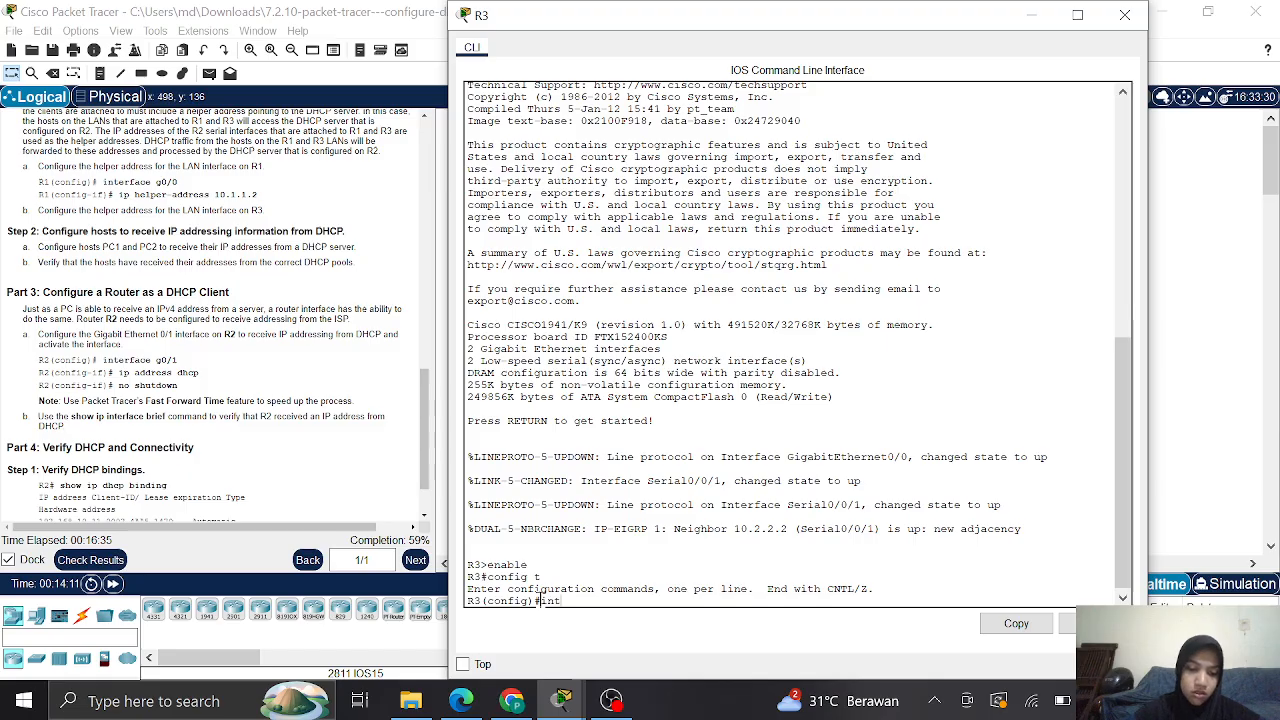
text(erface g0/0)
key(Return)
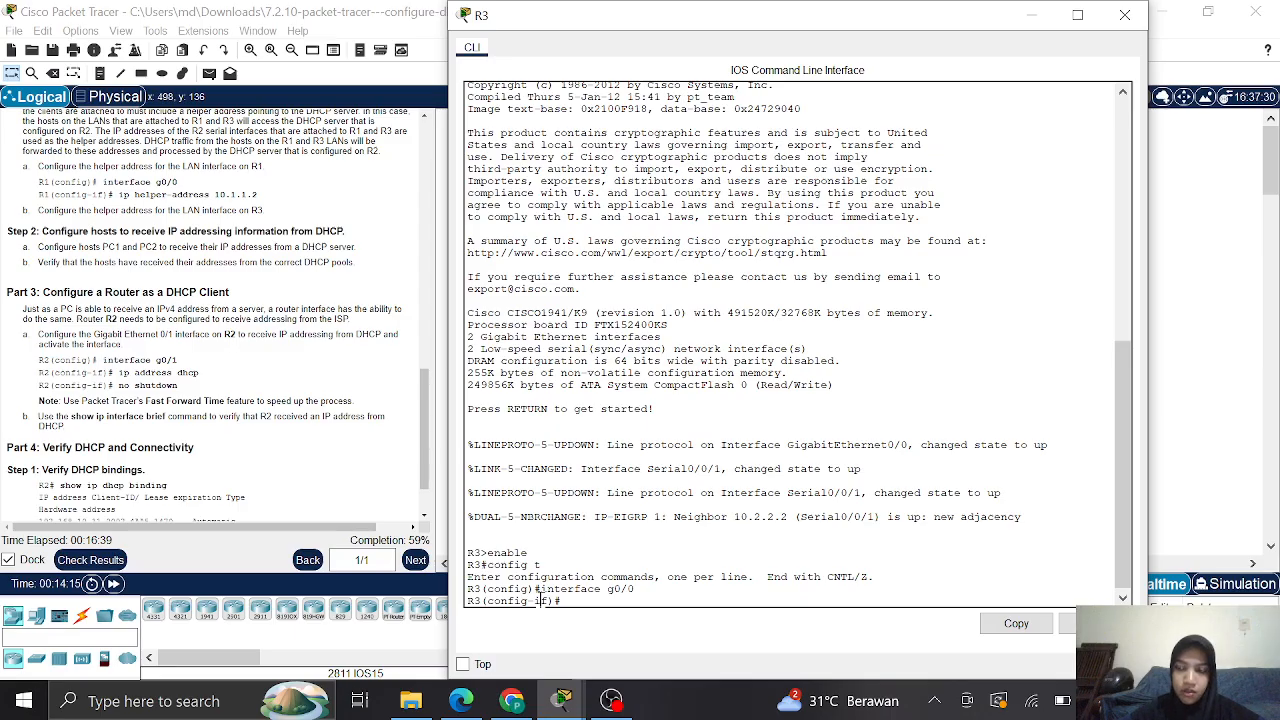
text(ip helper)
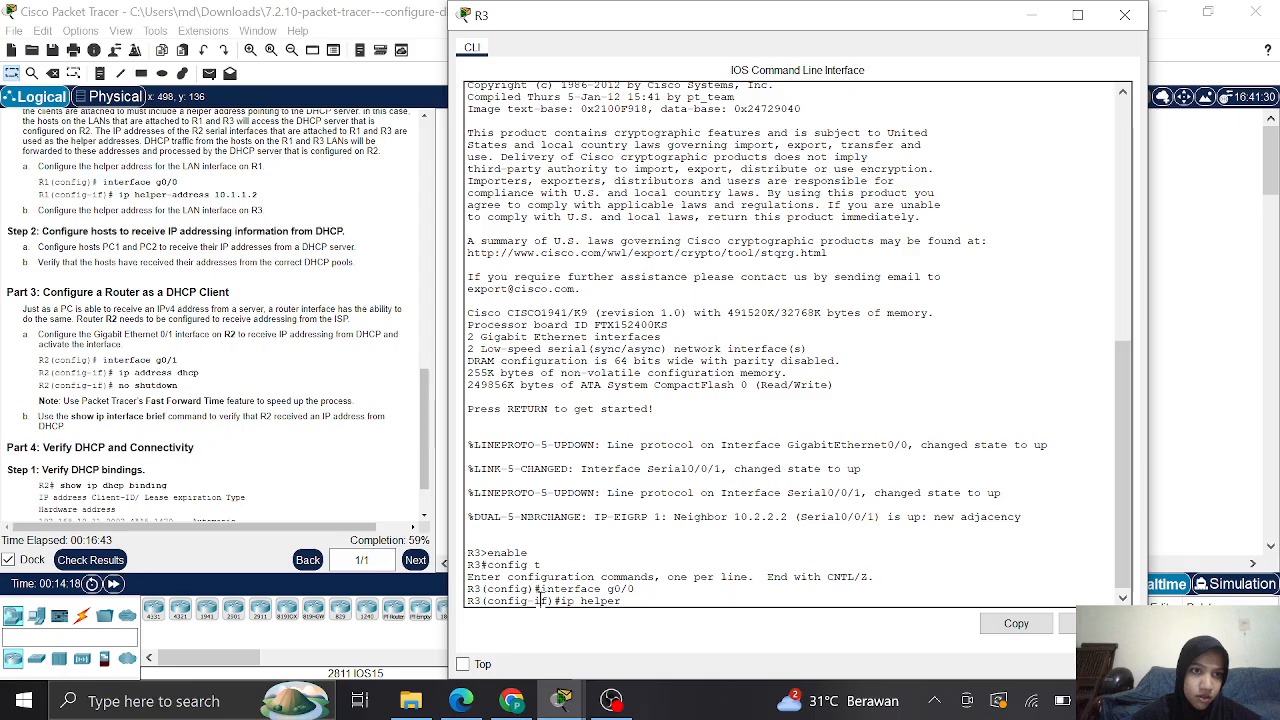
text(-address)
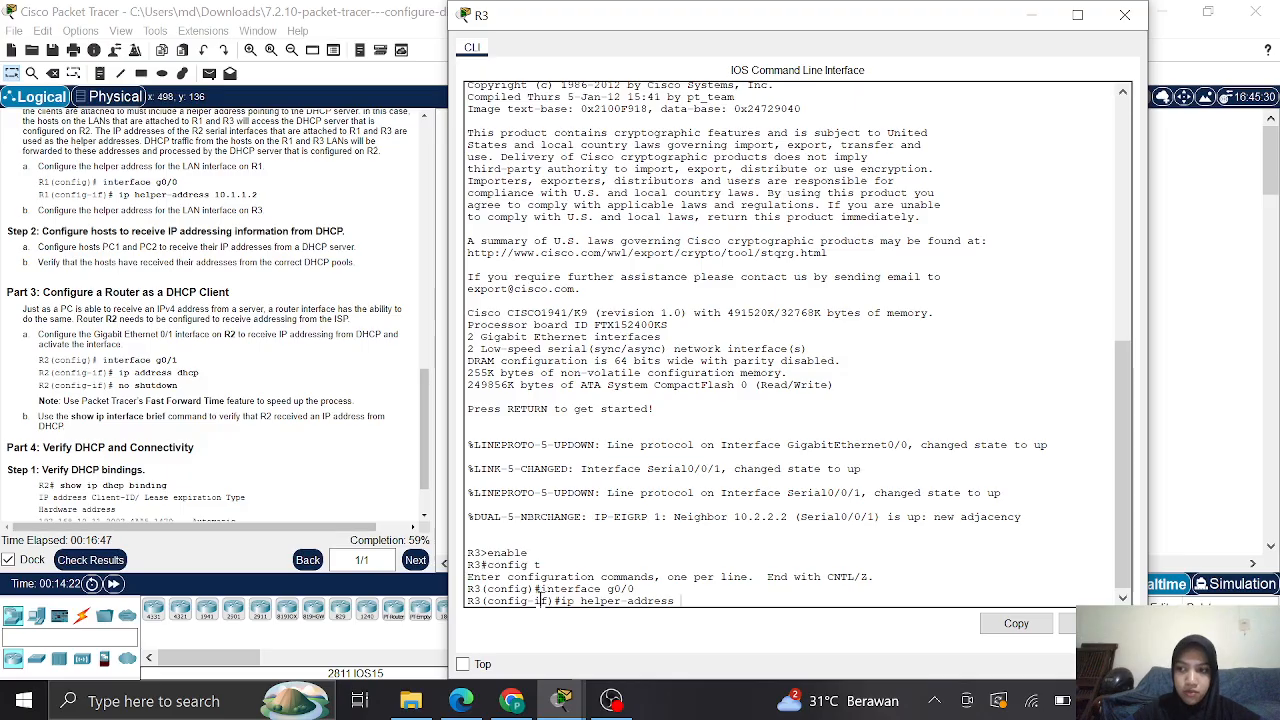
text( 10.)
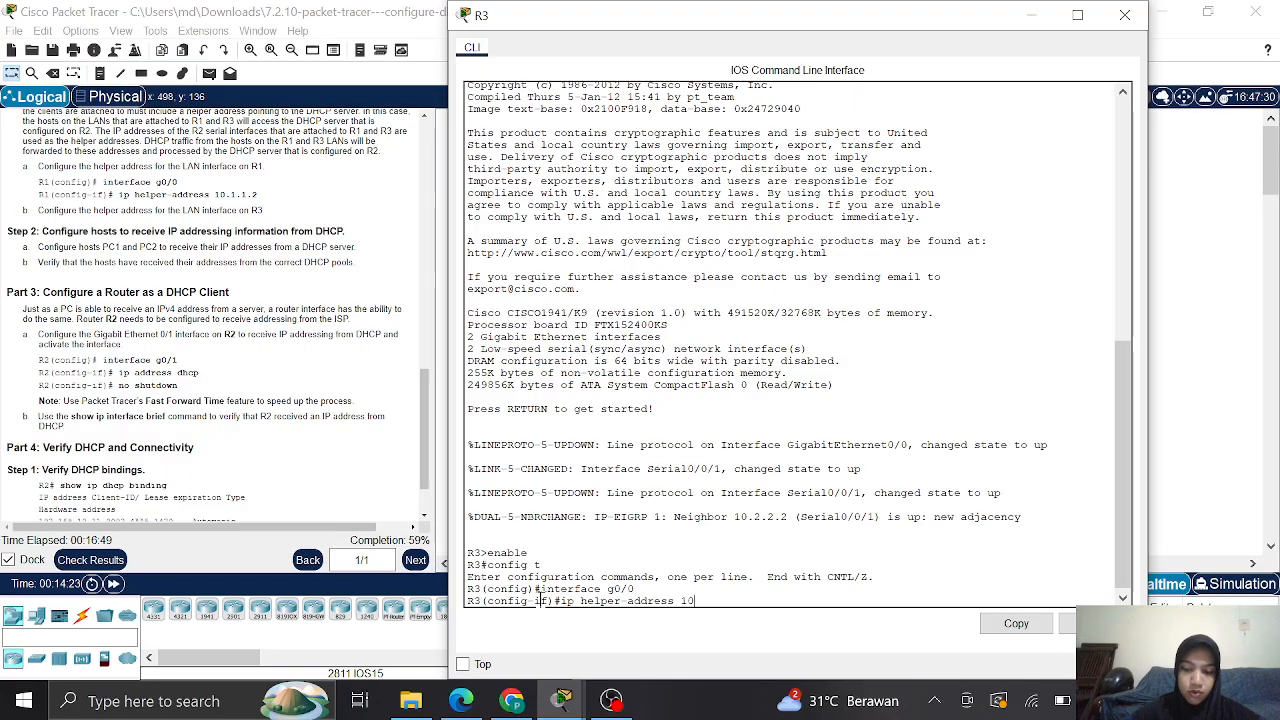
text(2.2.2)
scroll(221, 355, up, 15)
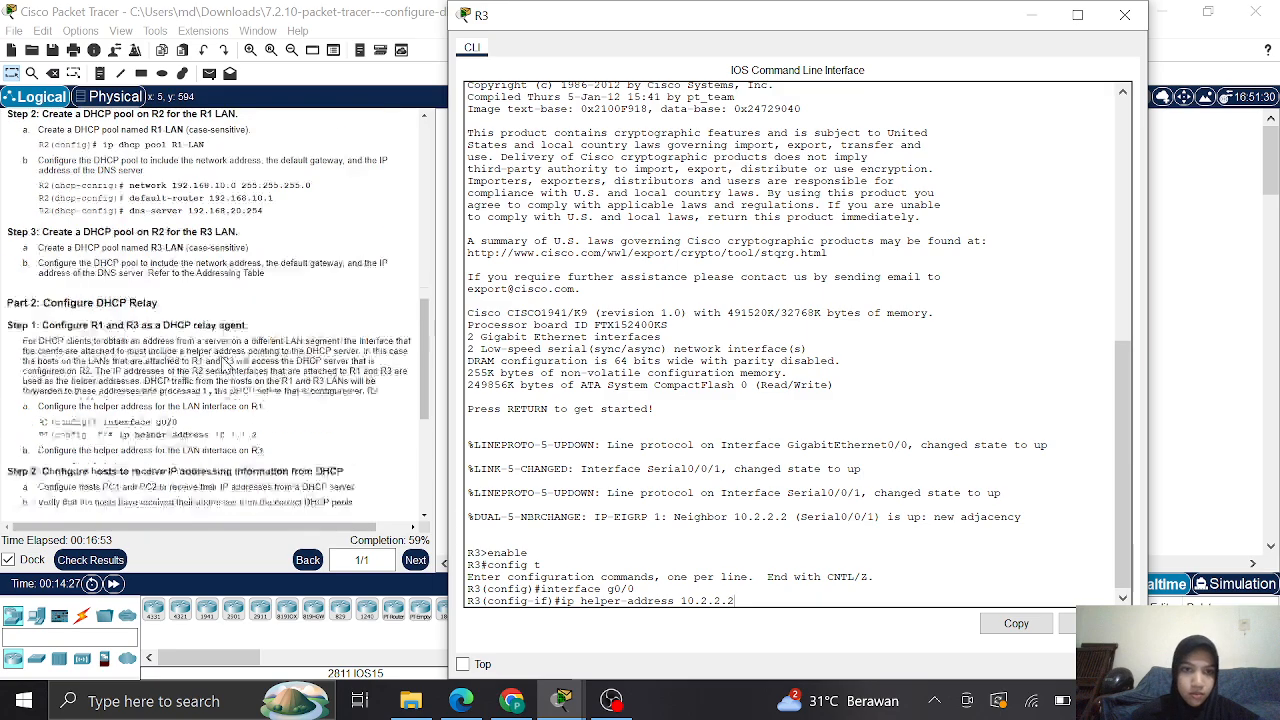
scroll(221, 355, up, 5)
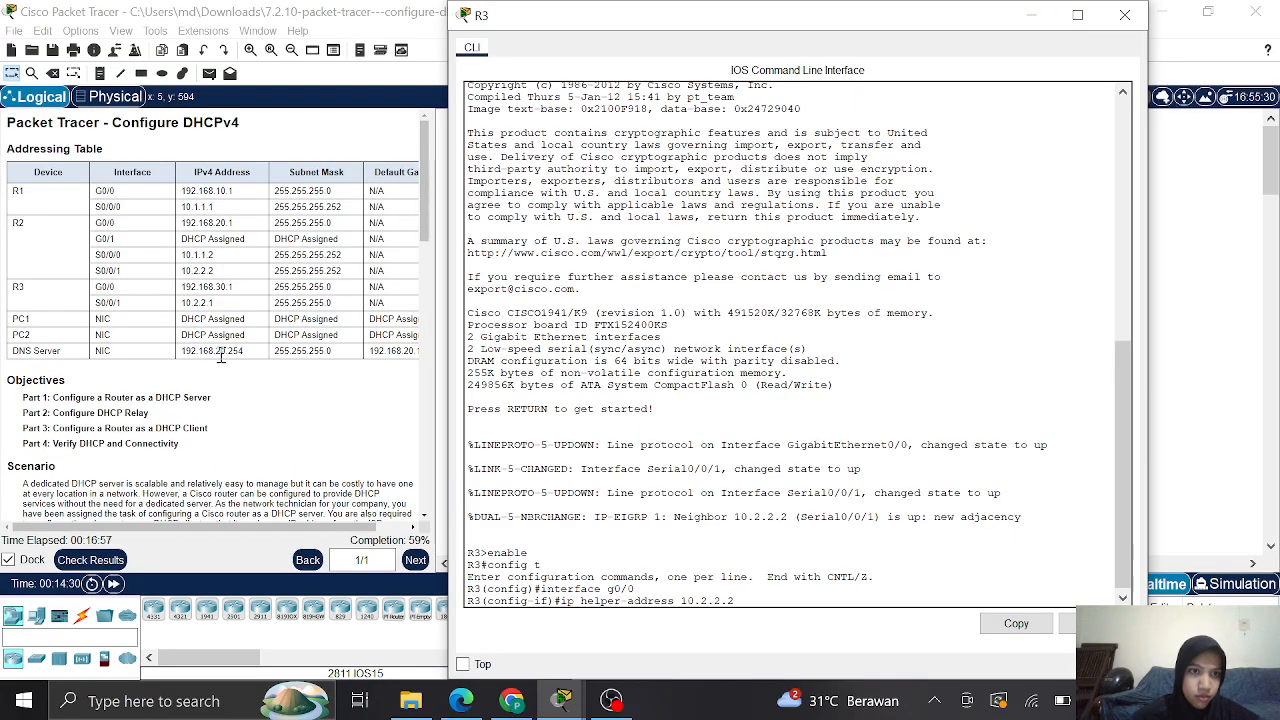
scroll(221, 358, down, 1)
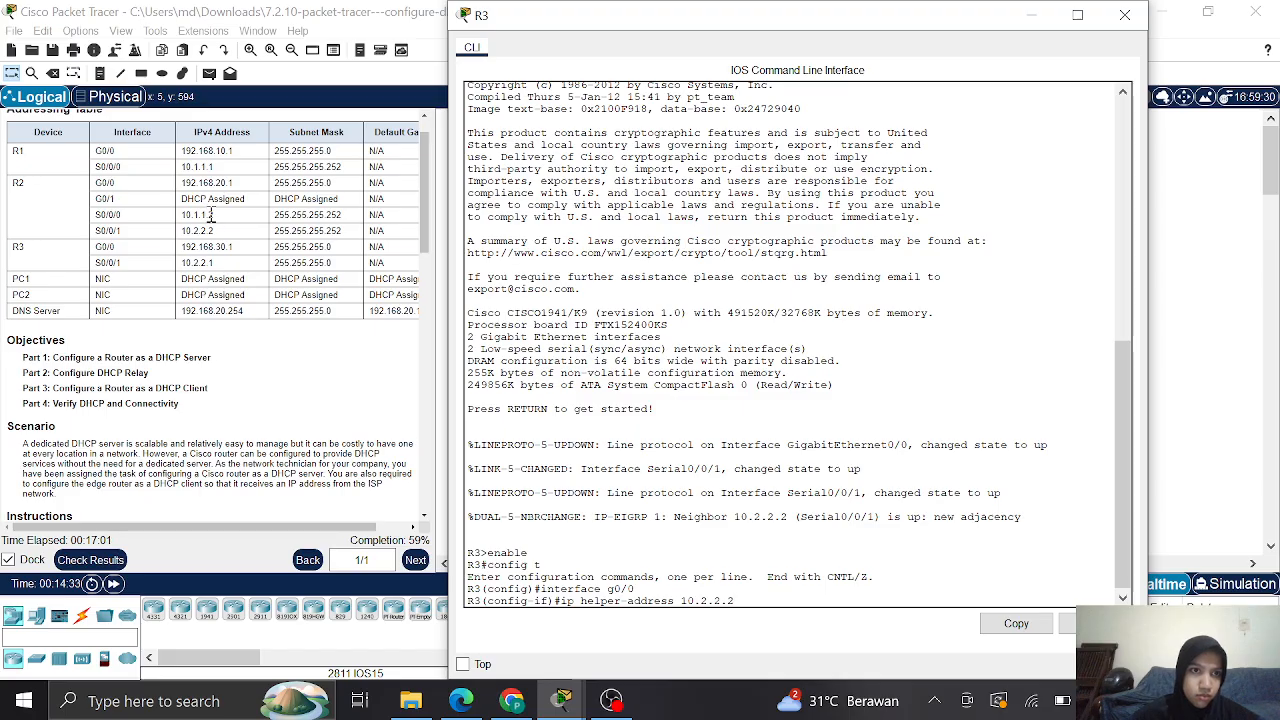
scroll(207, 320, down, 10)
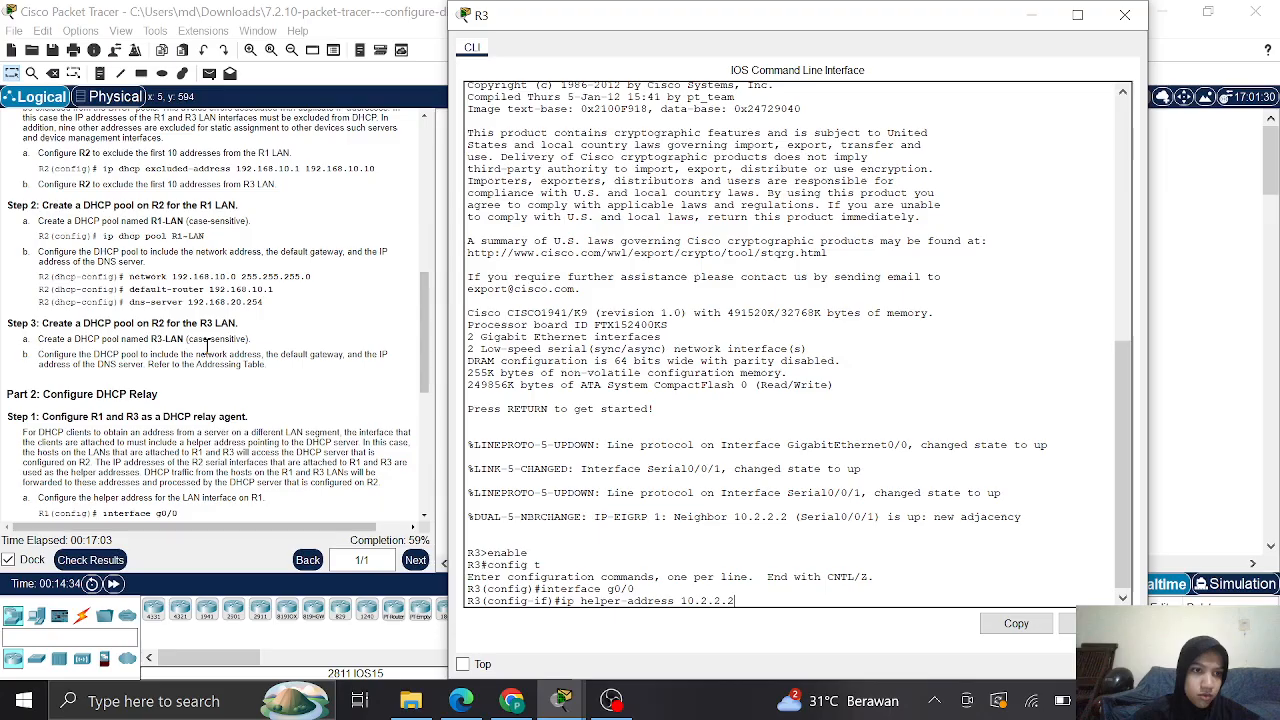
scroll(207, 345, down, 5)
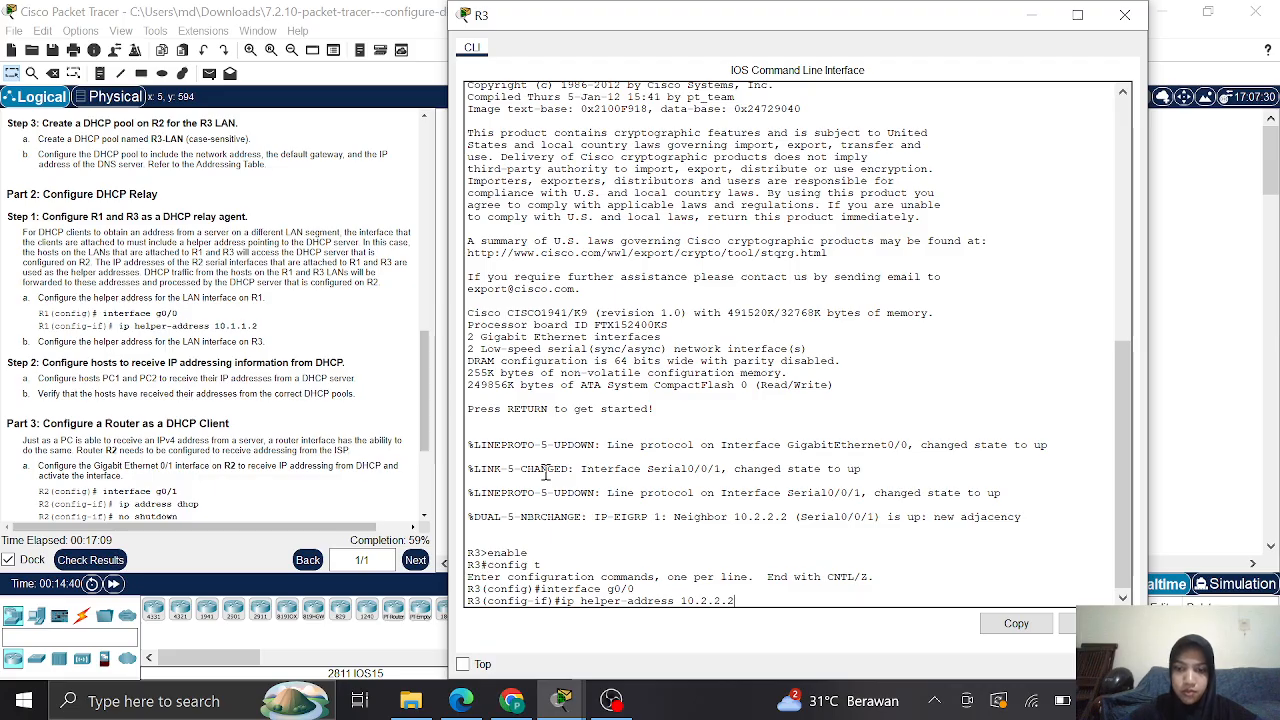
key(Return)
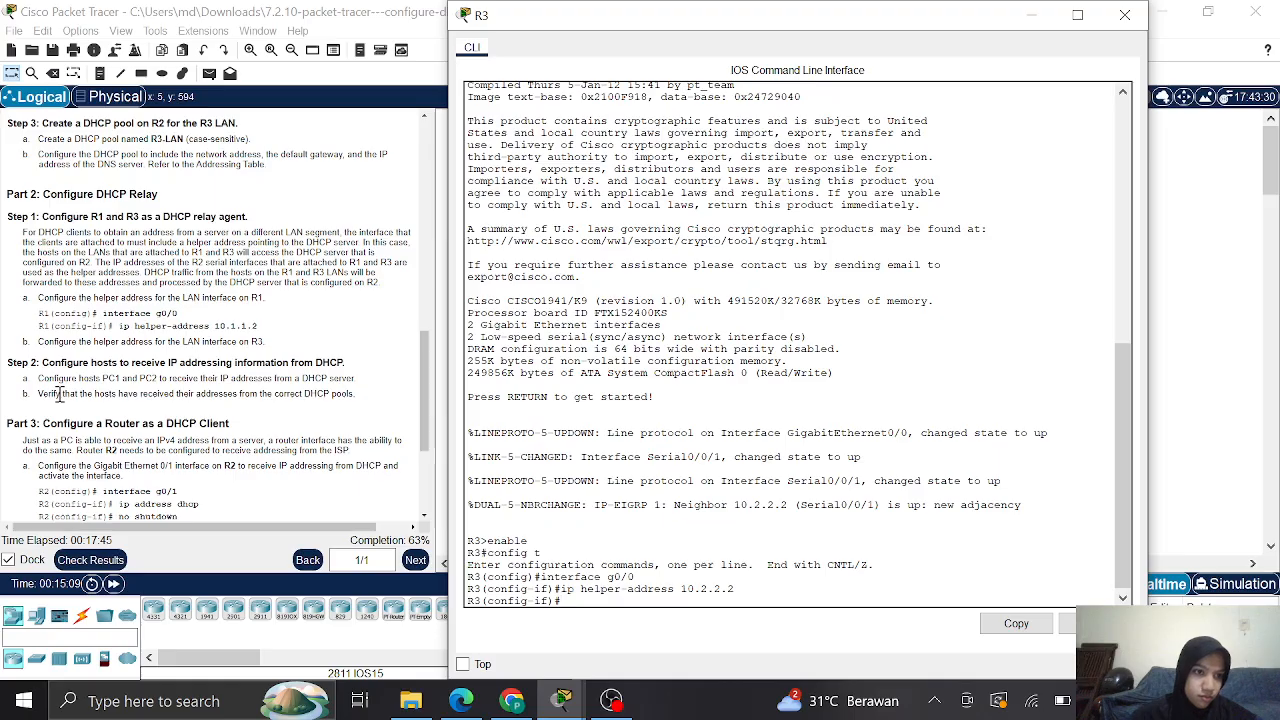
scroll(58, 393, down, 1)
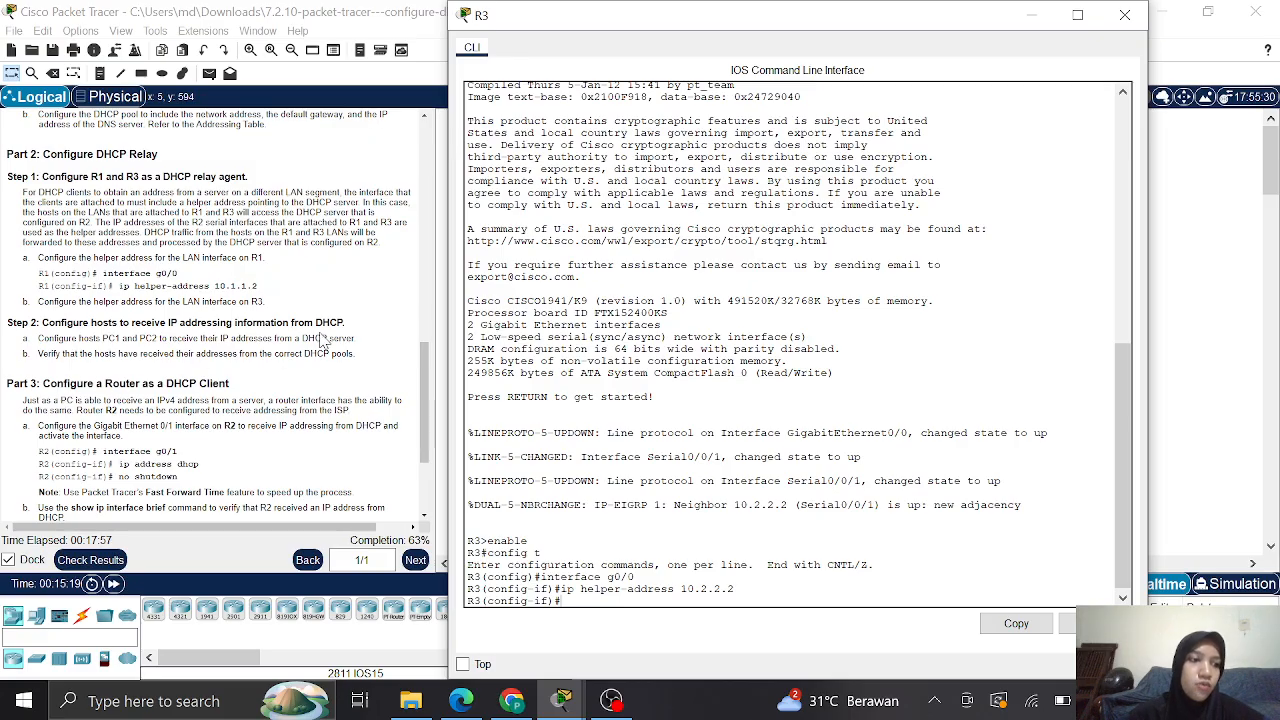
click(1029, 17)
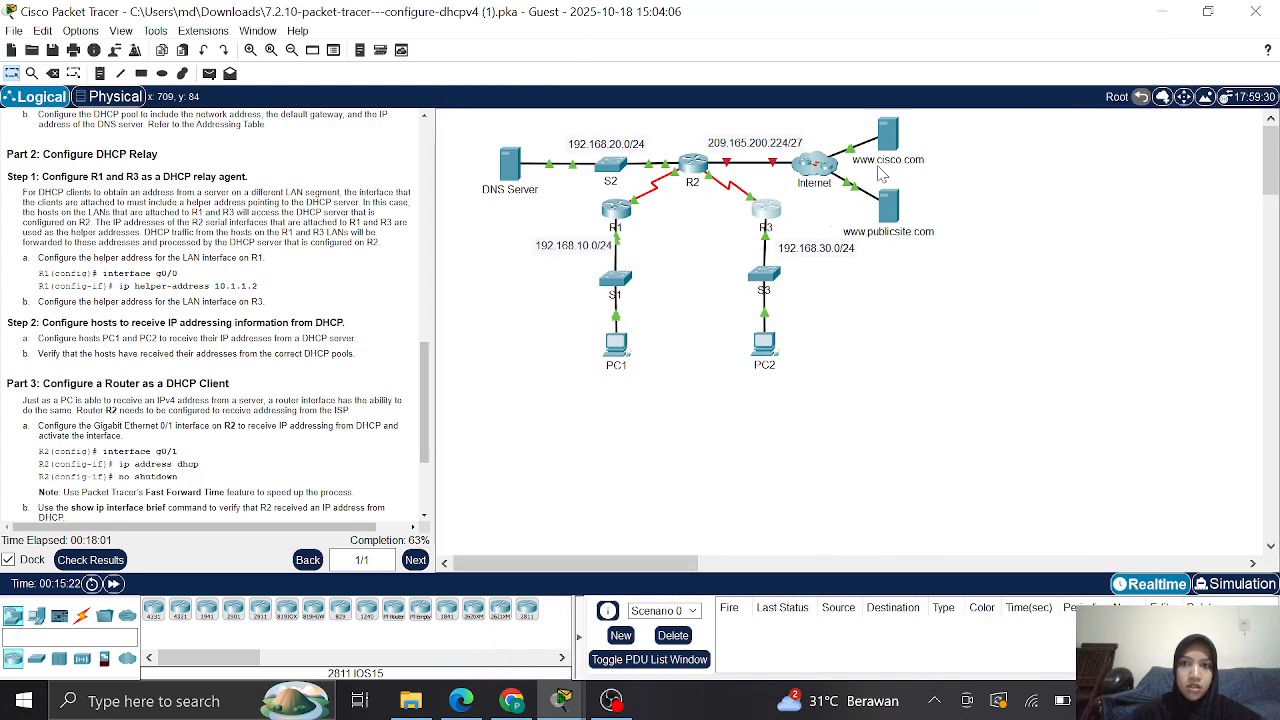
Set PC1's FastEthernet0 IPv4 configuration to DHCP and return to the topology
click(617, 344)
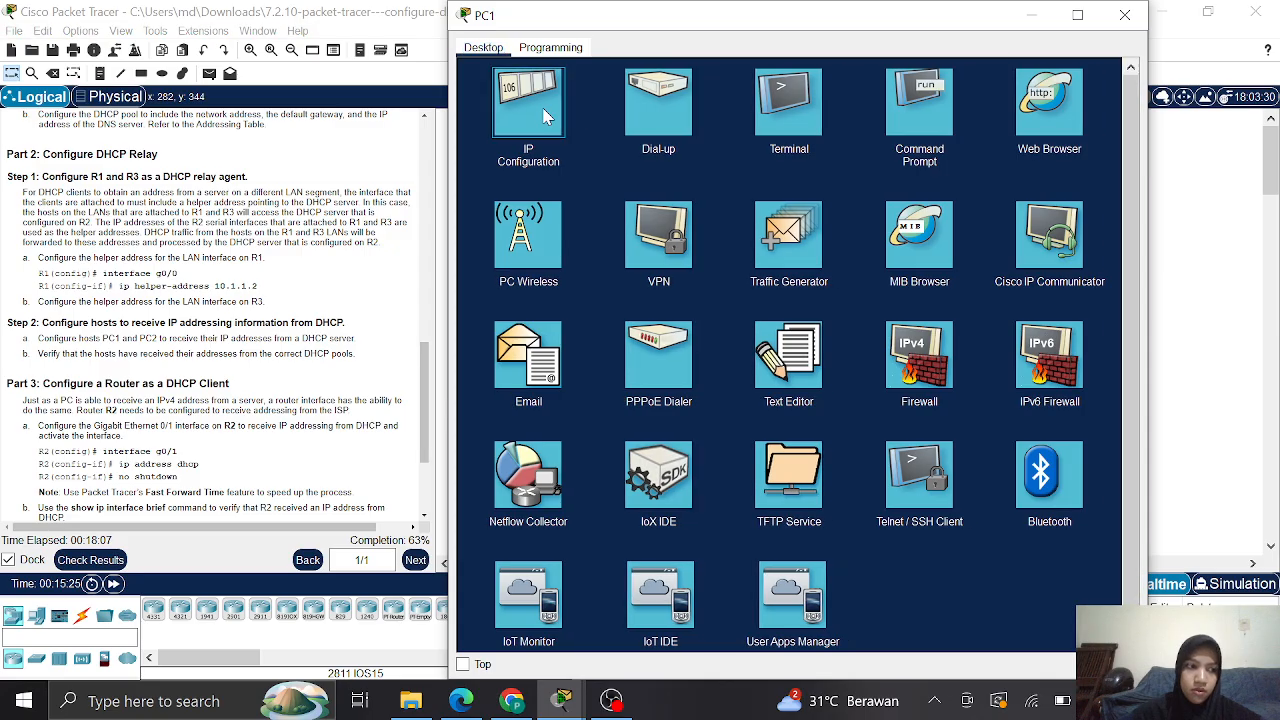
click(546, 117)
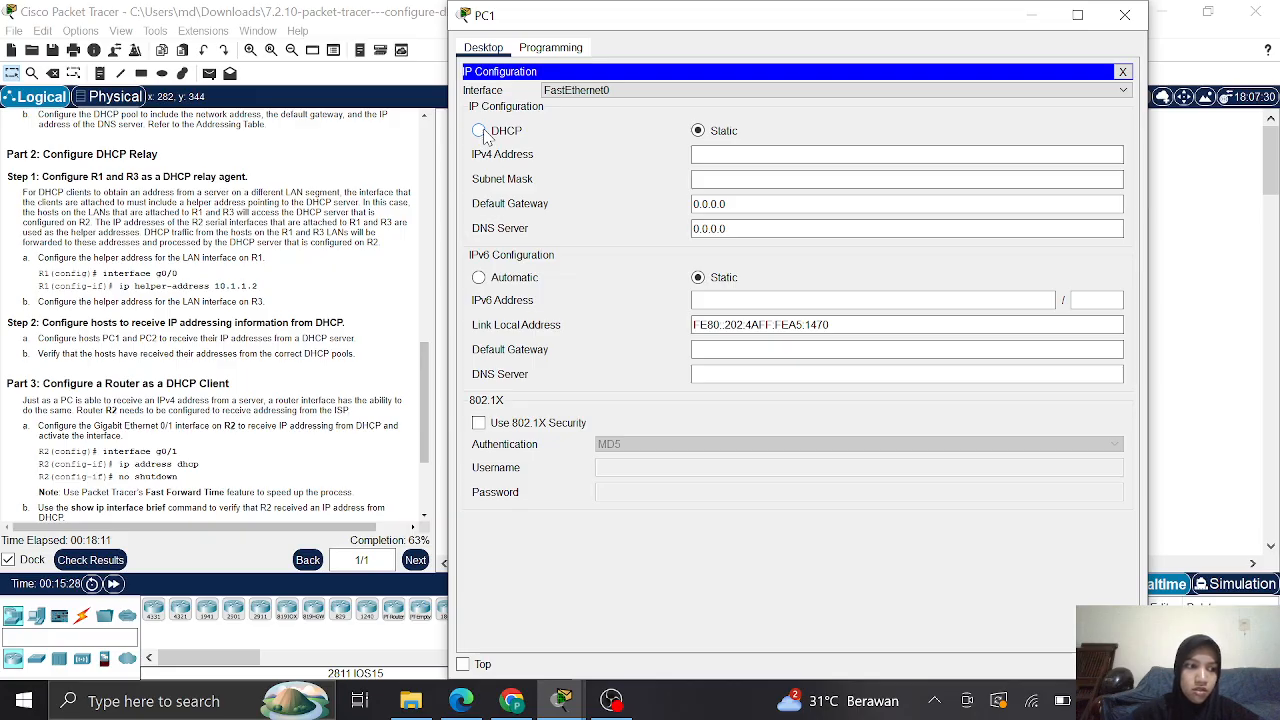
click(480, 131)
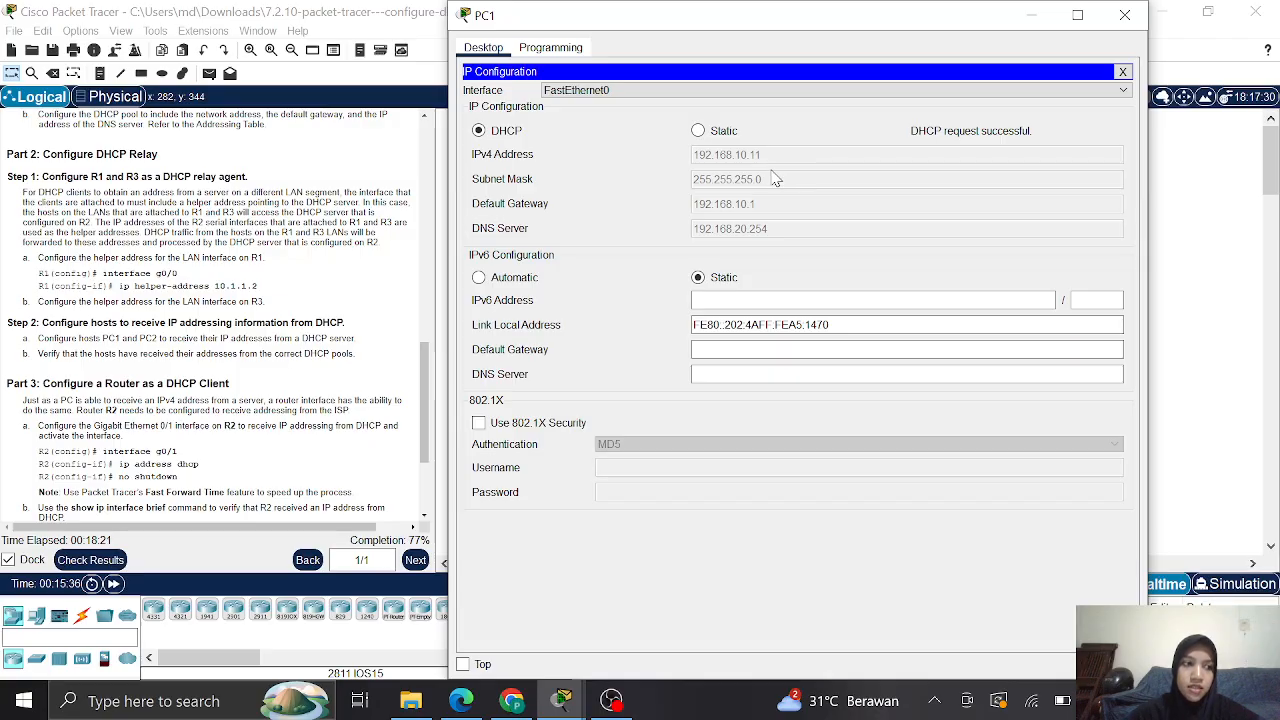
click(1030, 18)
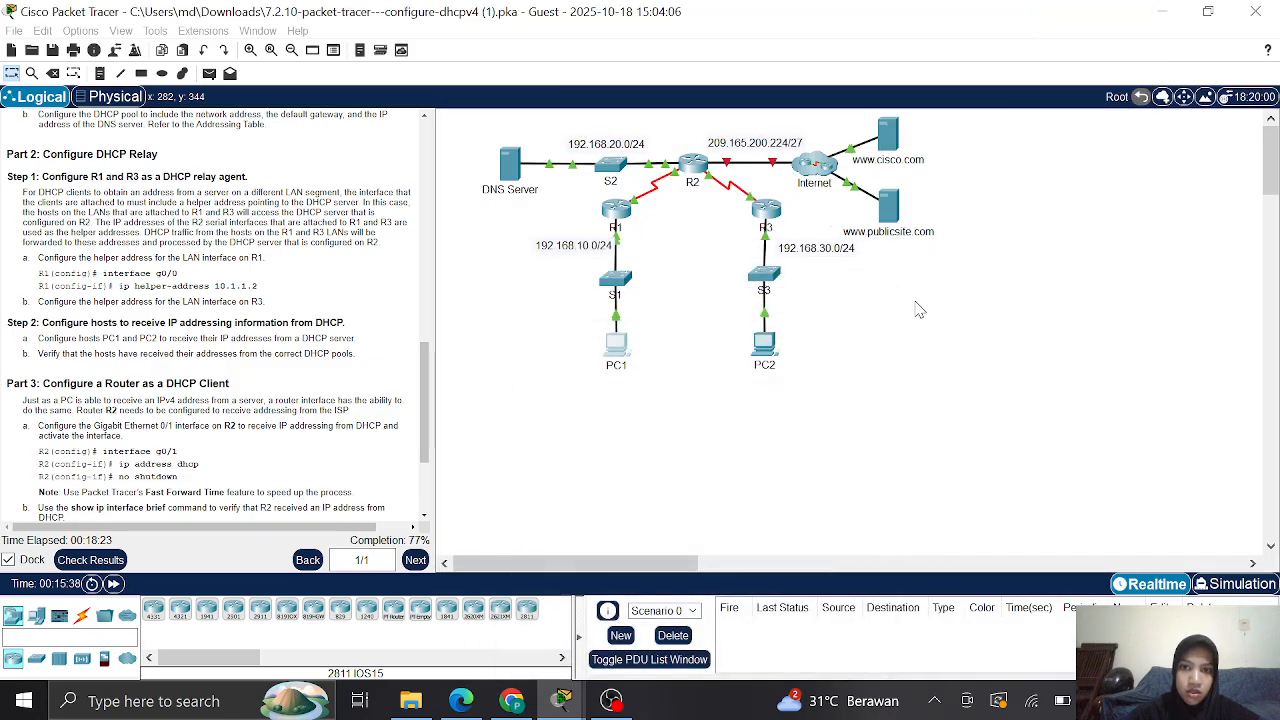
Set PC2's FastEthernet0 IPv4 configuration to DHCP and close its window
click(765, 345)
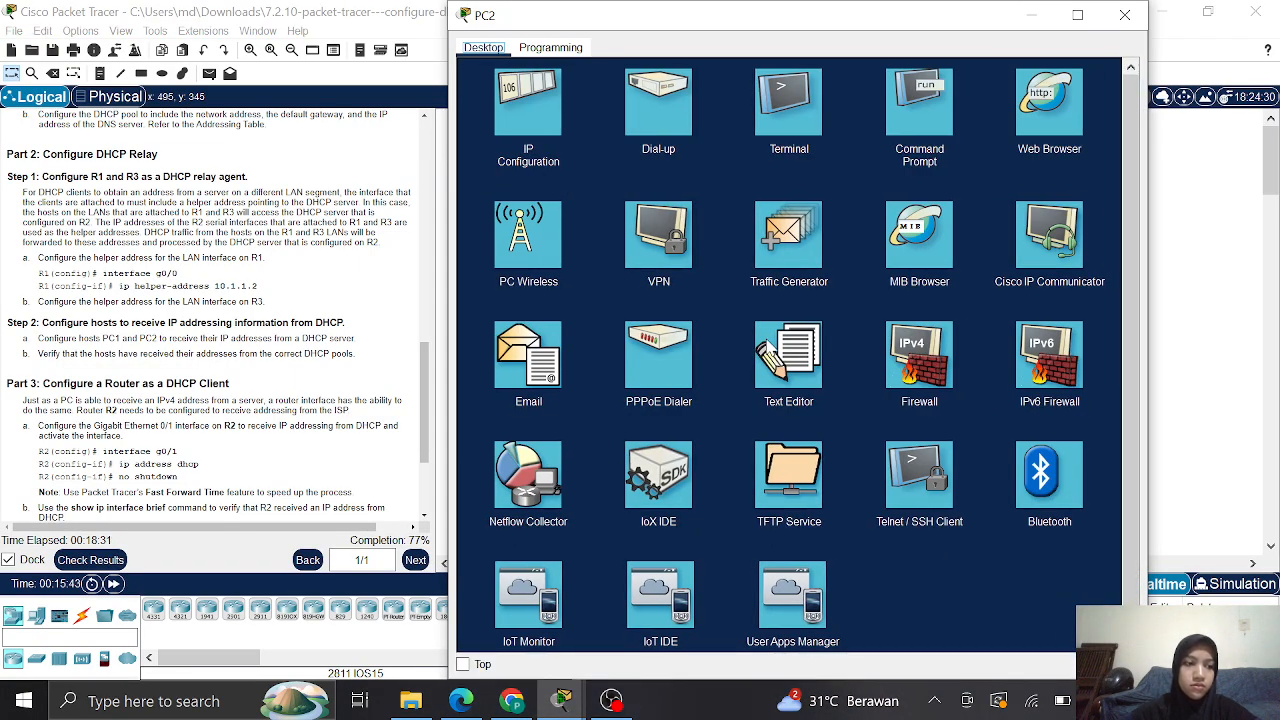
click(515, 112)
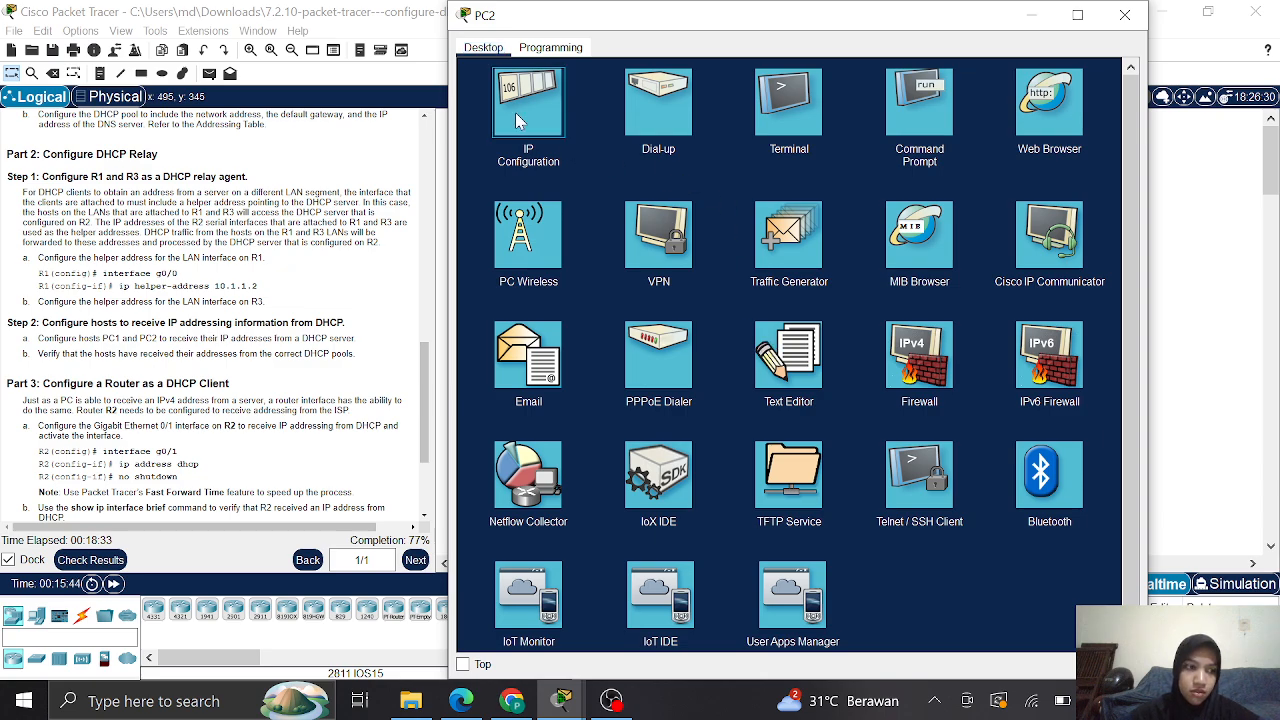
click(479, 130)
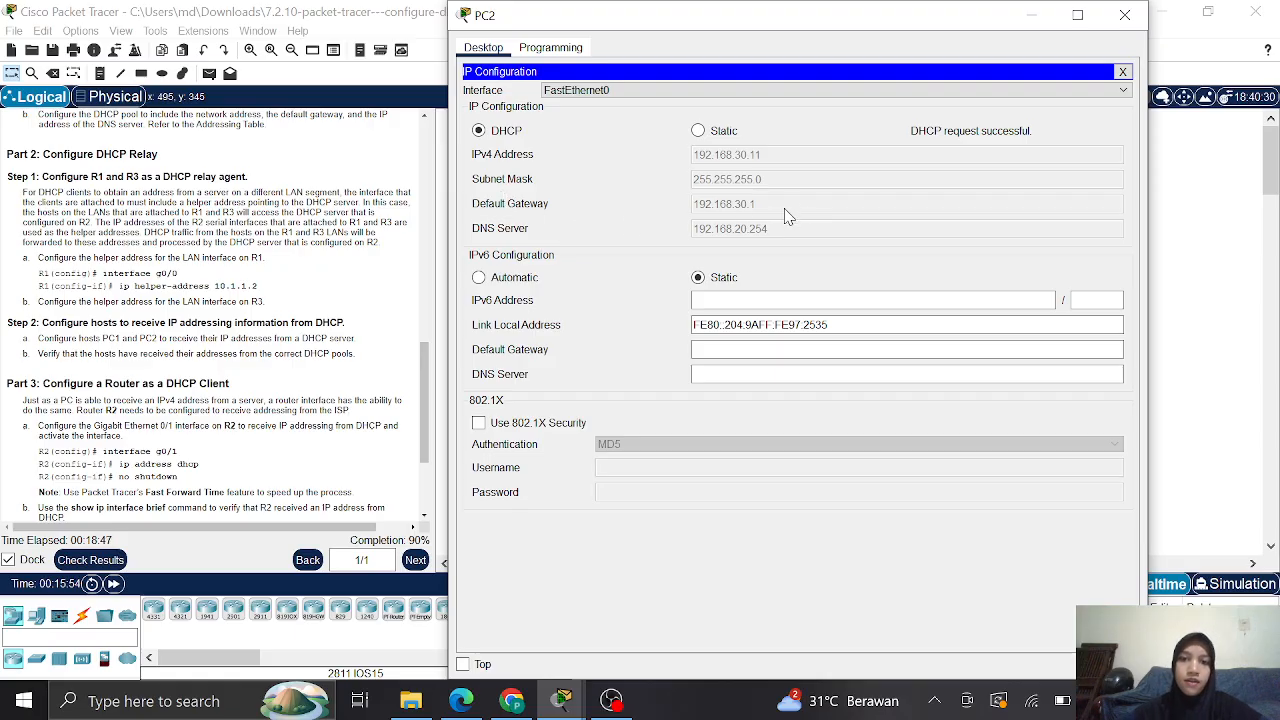
click(1124, 15)
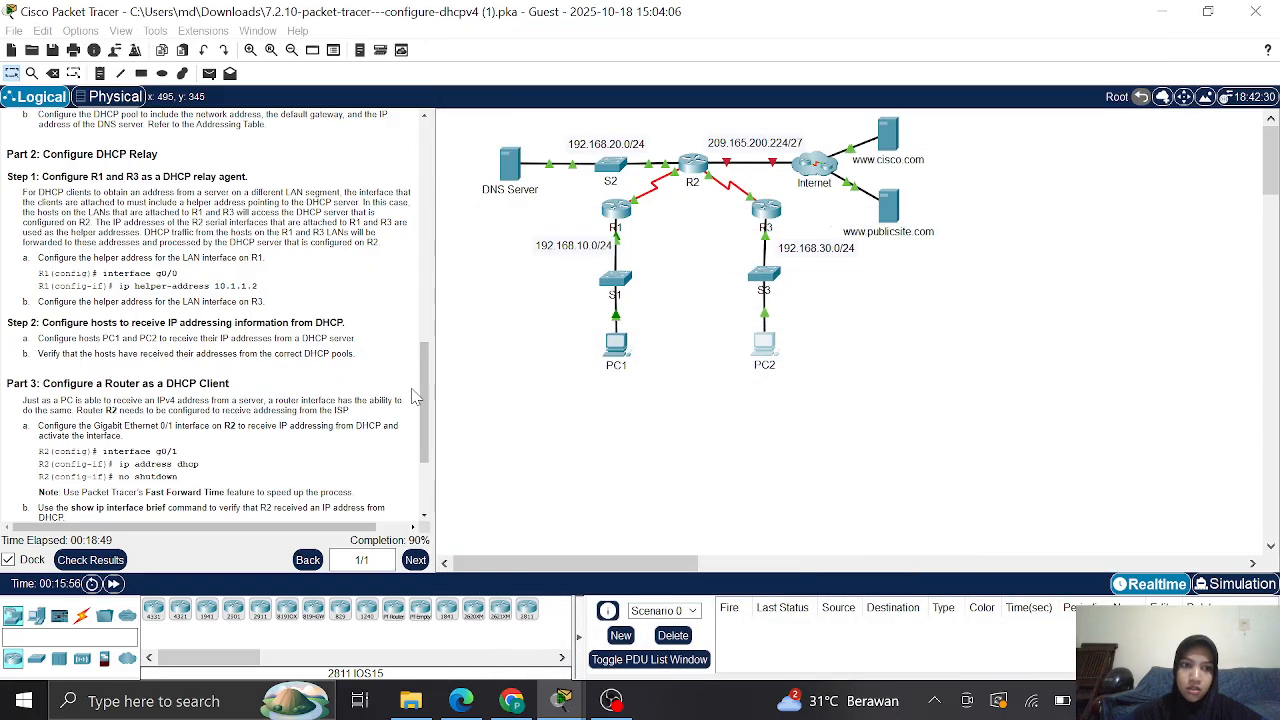
Read Part 3 of the instructions, leave R2's DHCP pool configuration with end, and re-enter global configuration mode with config t
scroll(296, 405, down, 2)
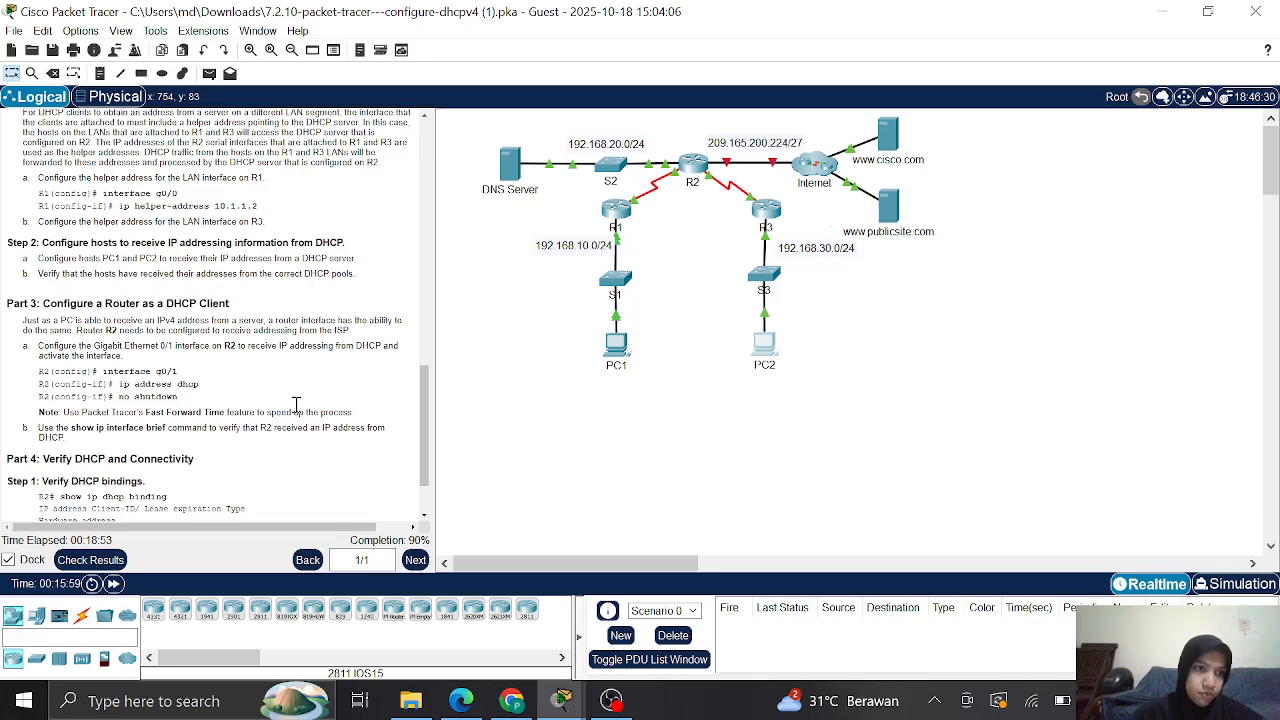
scroll(296, 405, down, 2)
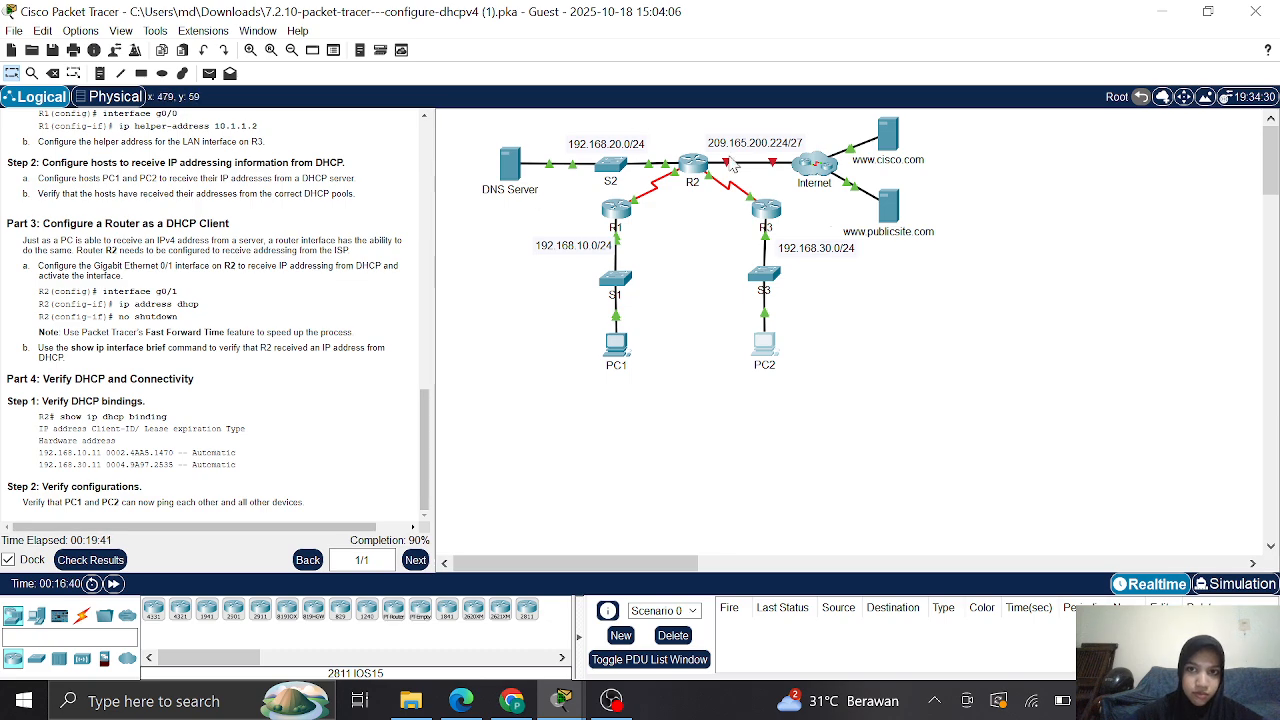
click(695, 166)
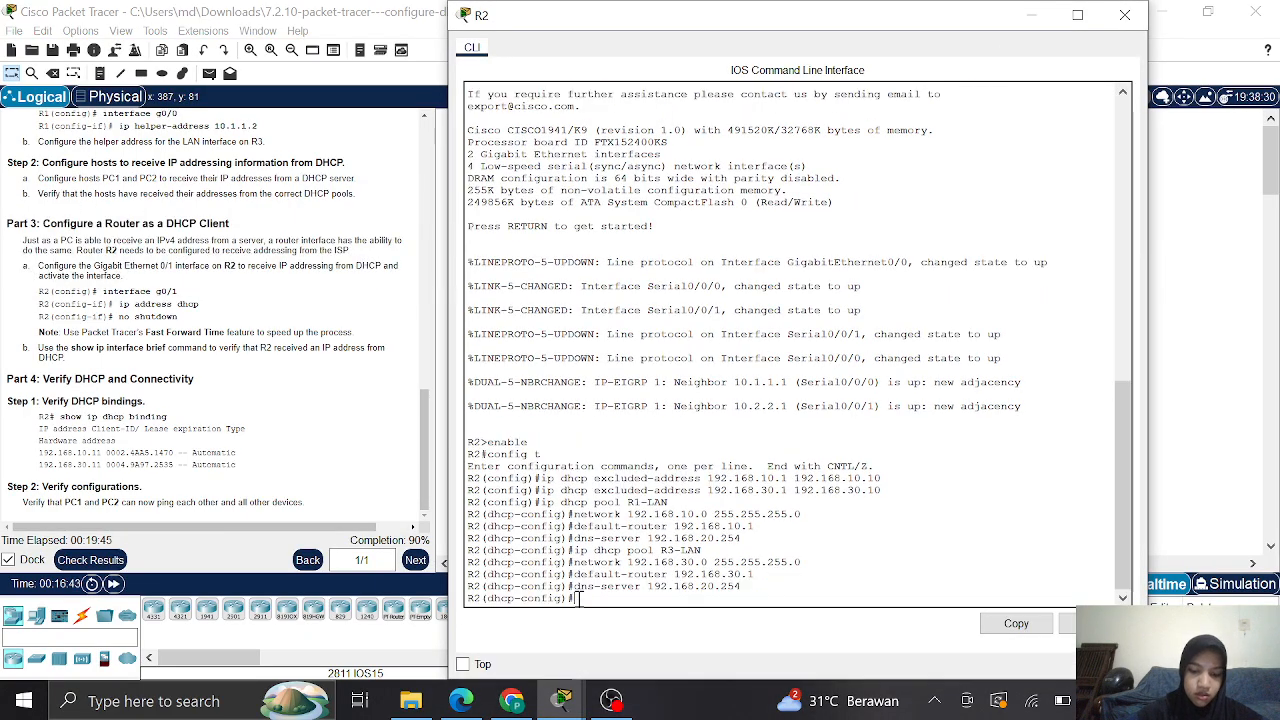
key(Return)
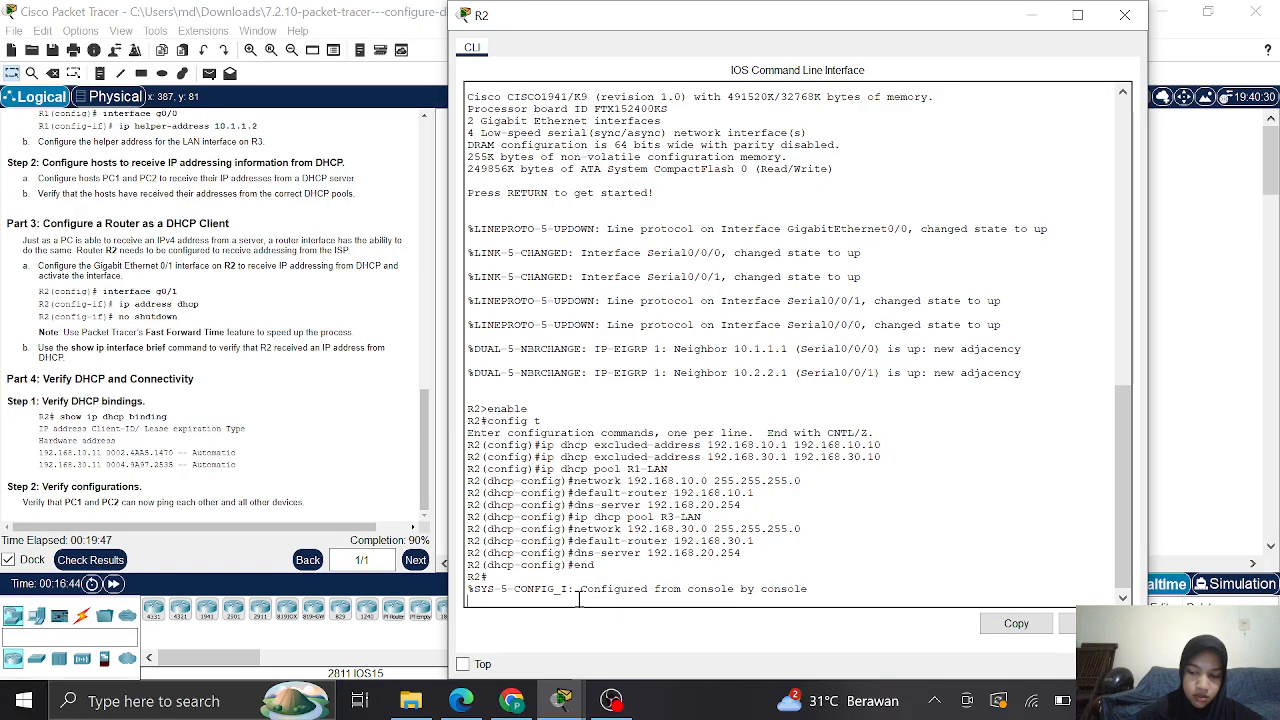
key(Return)
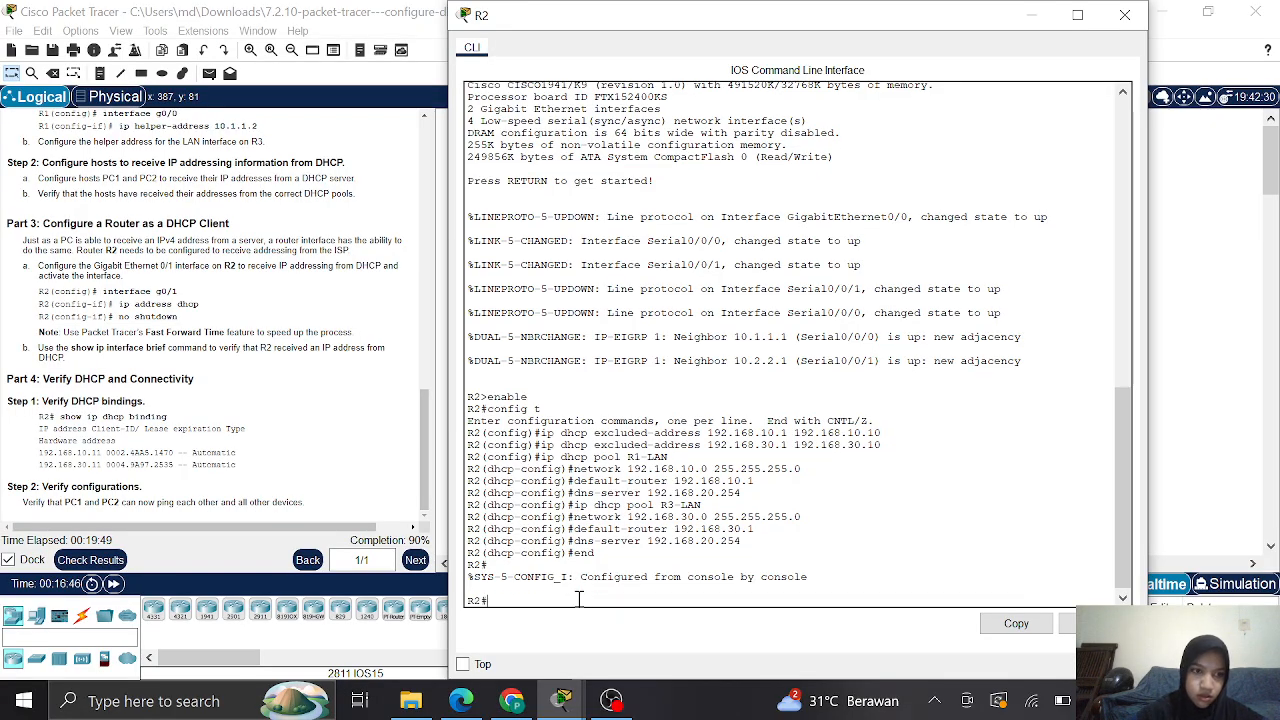
text(config t)
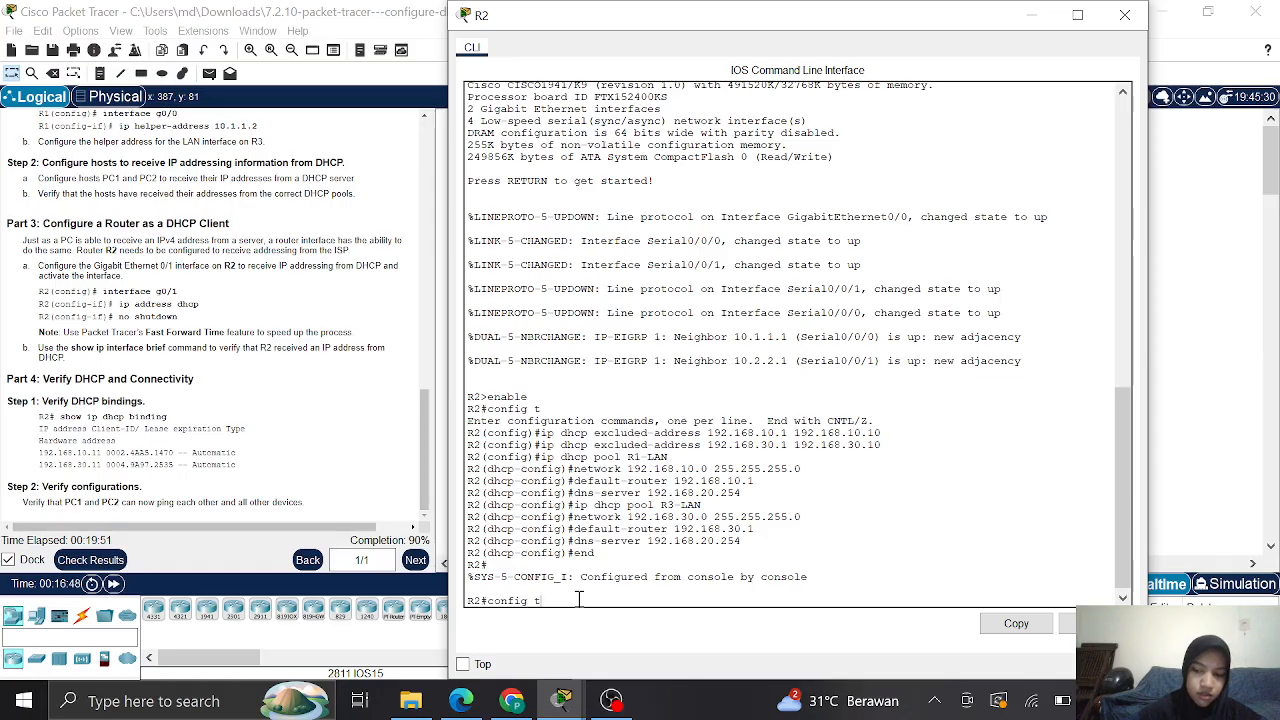
key(Return)
Configure R2's interface g0/1 as a DHCP client with ip address dhcp and activate it with no shutdown
text(interfa)
key(Tab)
text(g0/1)
key(Return)
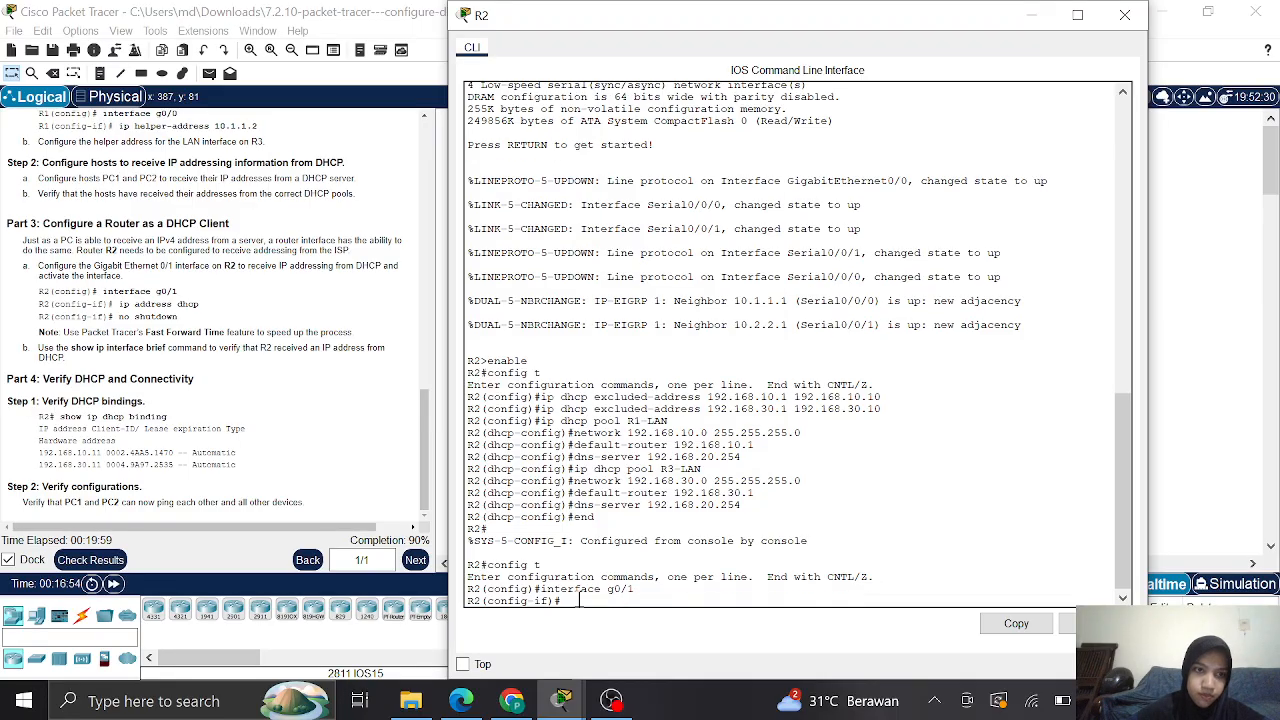
text(ip)
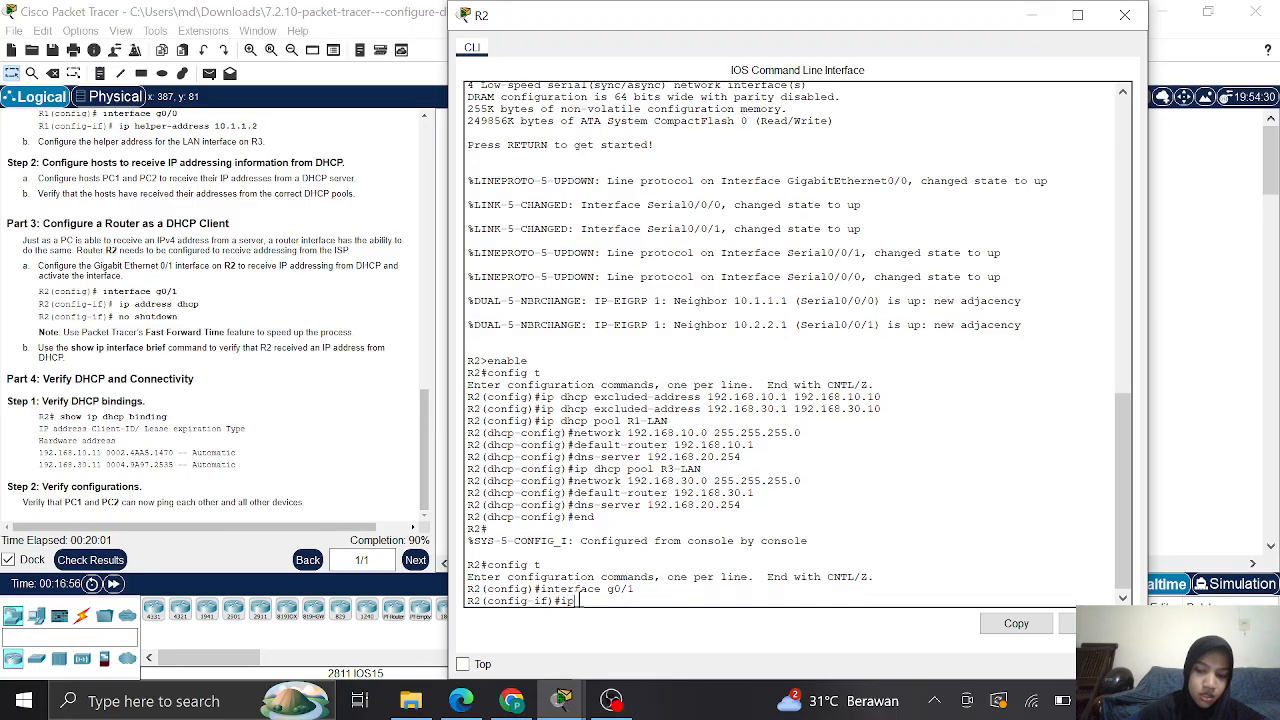
text( address)
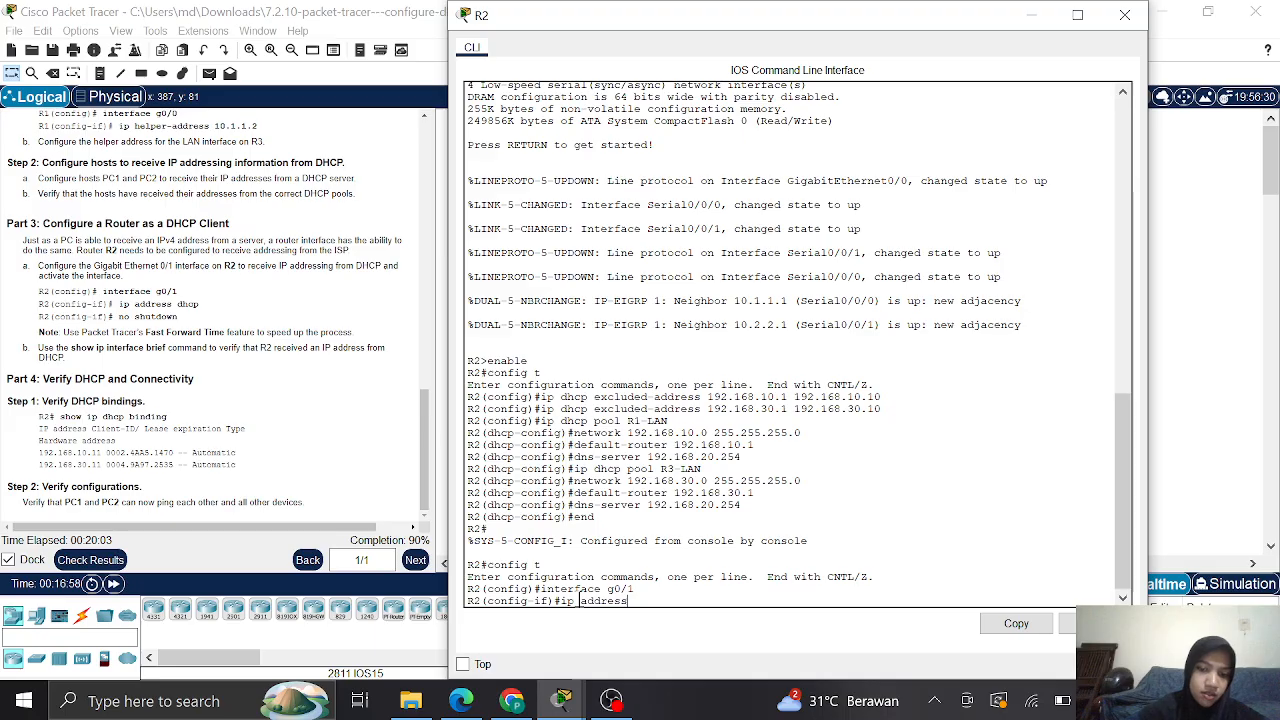
text( dhcp)
key(Return)
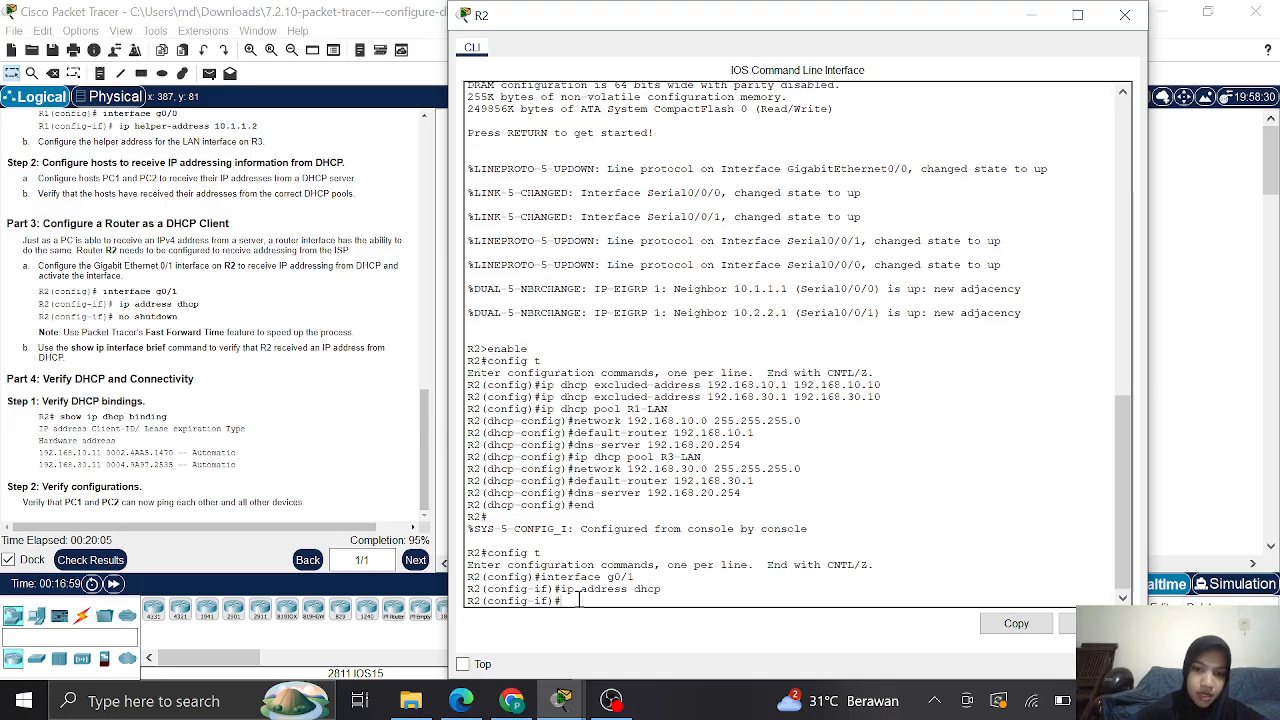
text(no shutdown)
key(Return)
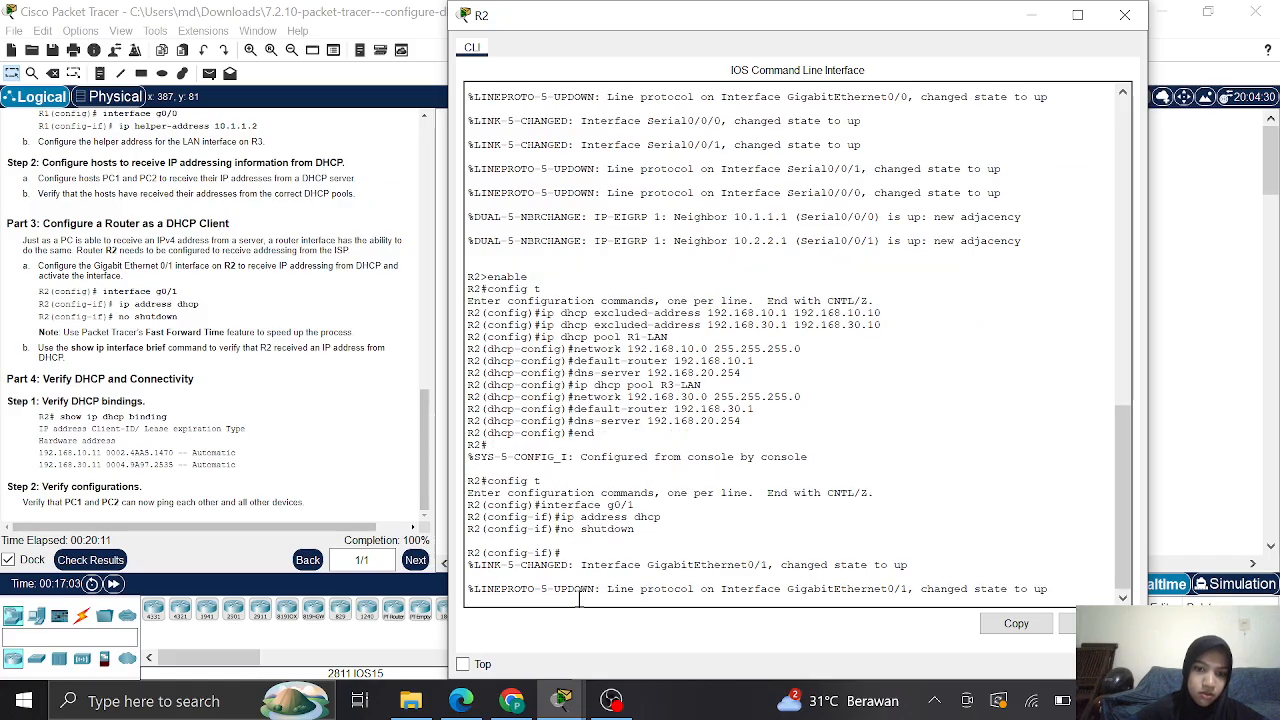
key(Return)
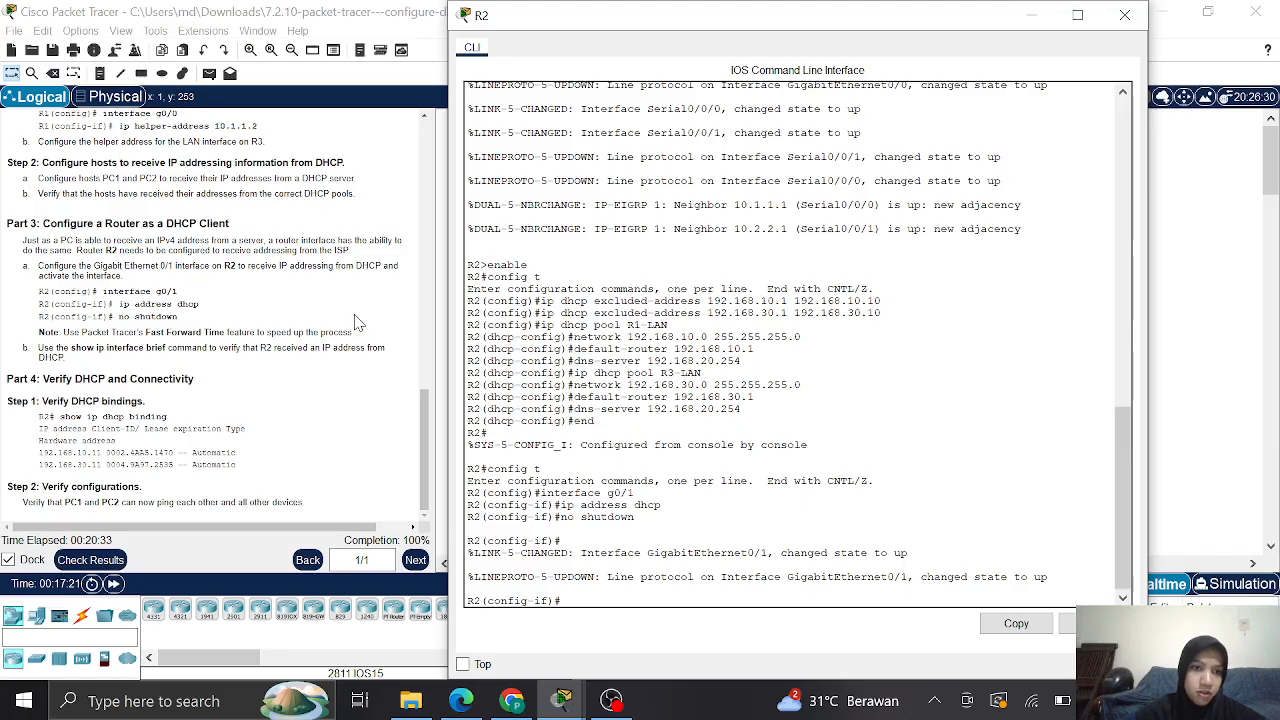
Fast-forward the simulation time from the topology and exit R2's configuration mode with end
click(1037, 16)
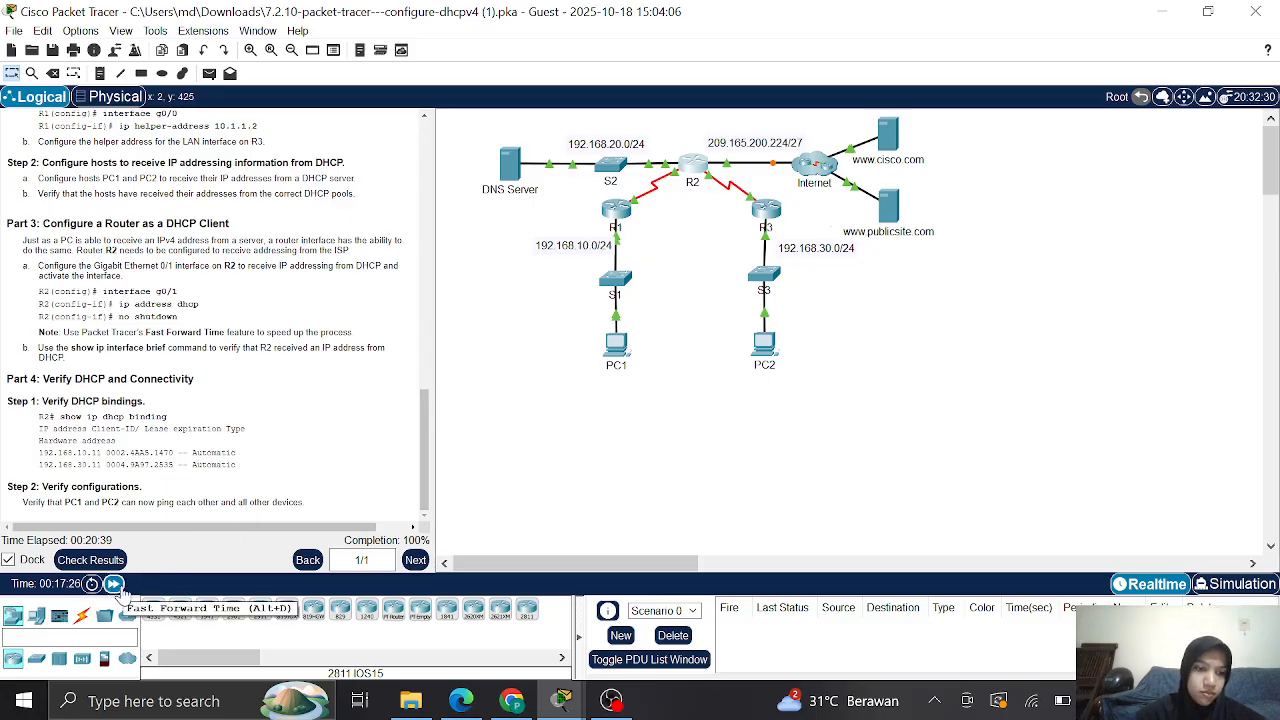
click(115, 585)
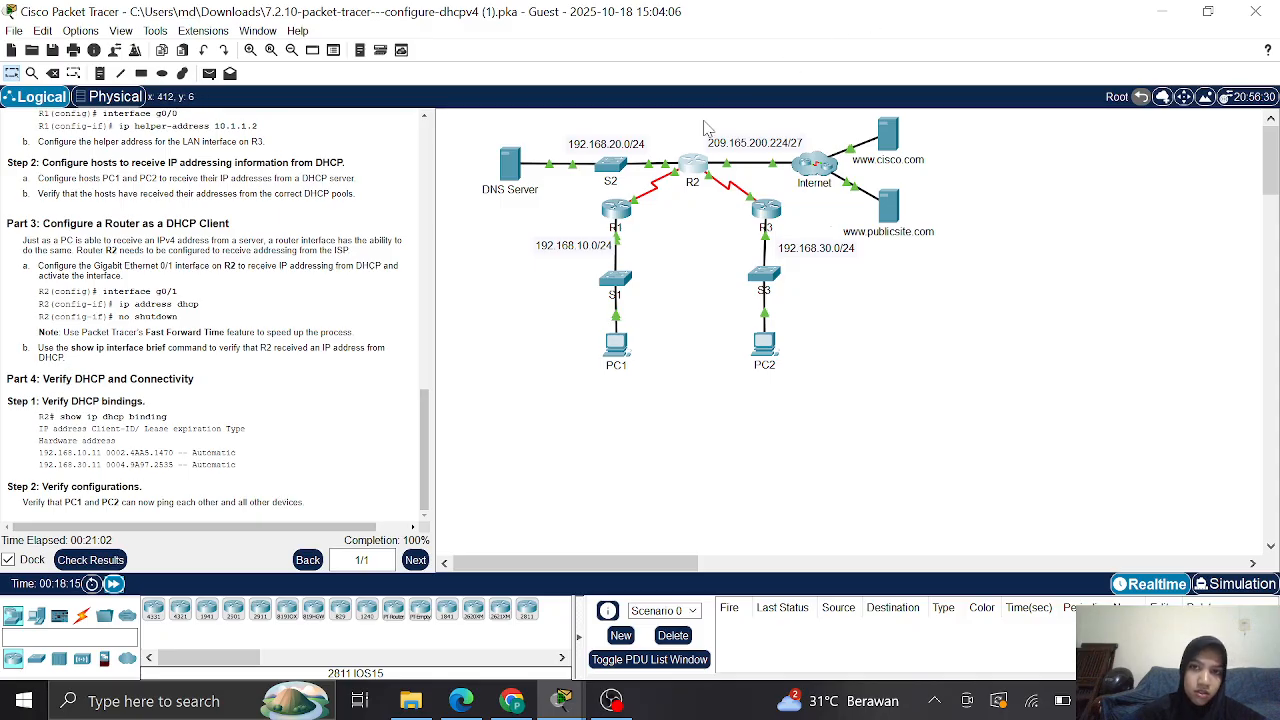
click(692, 163)
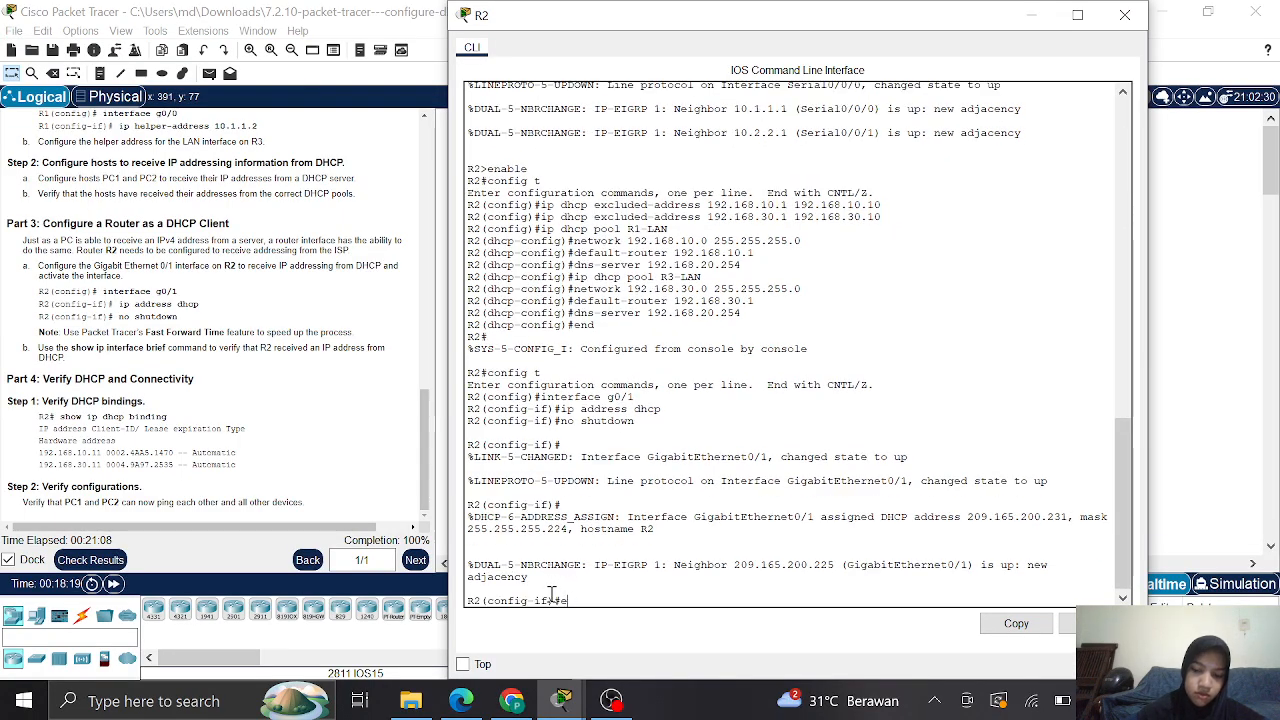
text(nd)
key(Return)
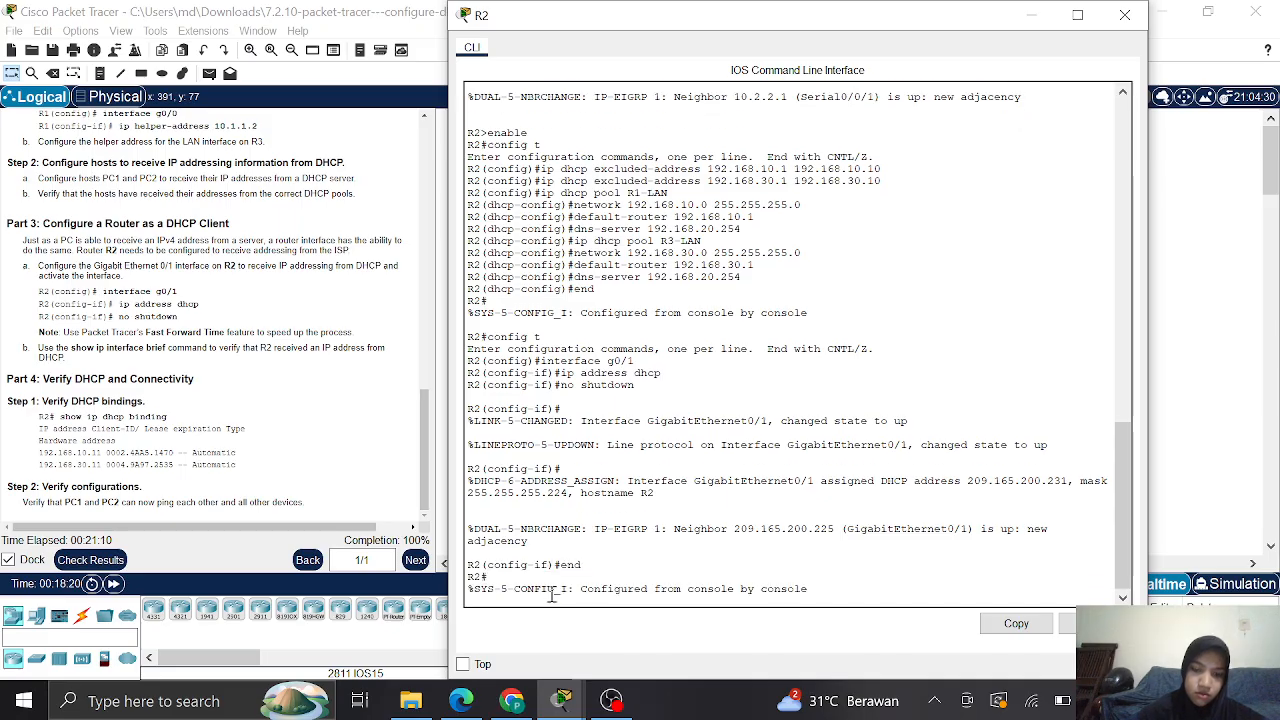
Run show ip interface brief on R2 and check the DHCP-assigned address of GigabitEthernet0/1
text(show ip interface br)
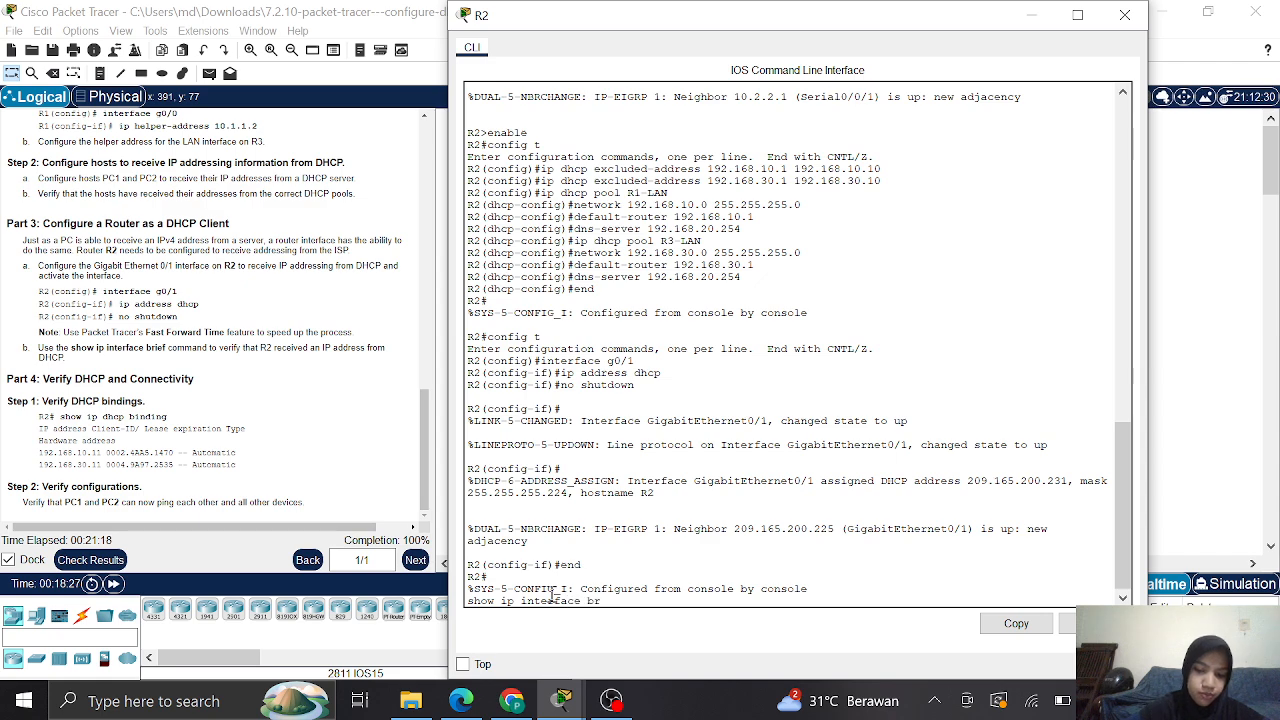
text(ief)
key(Return)
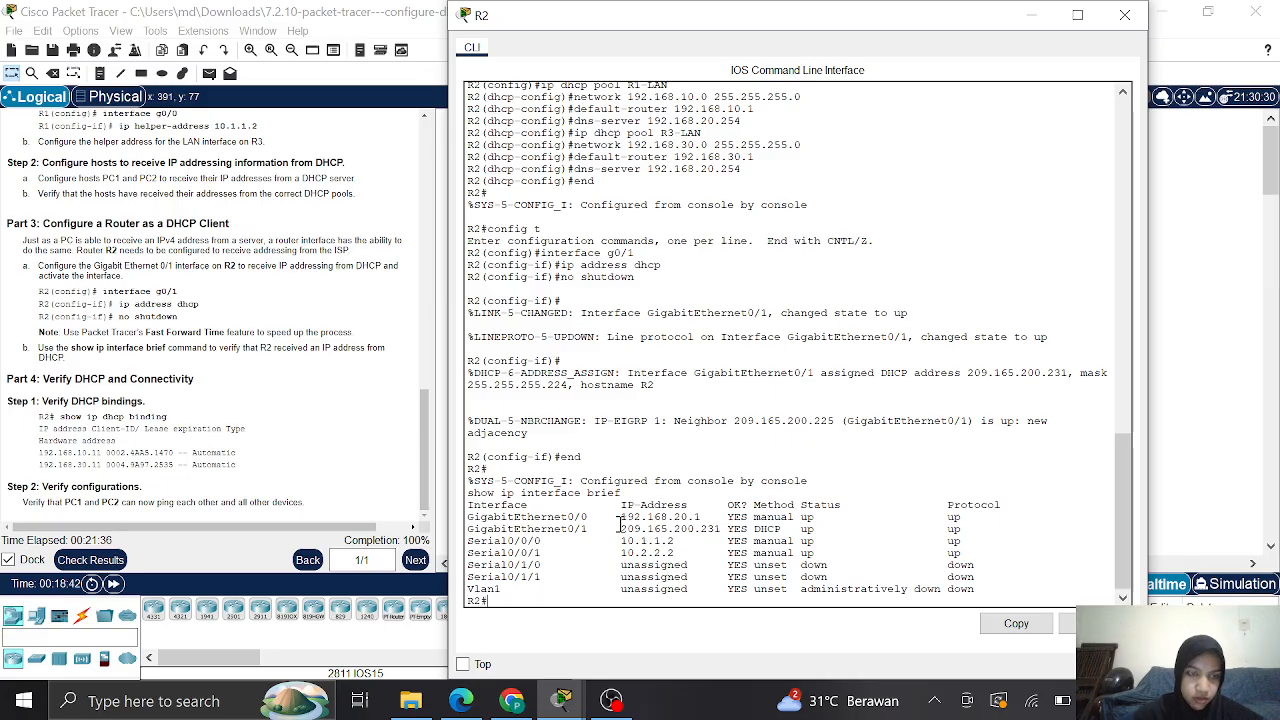
drag(619, 524, 779, 528)
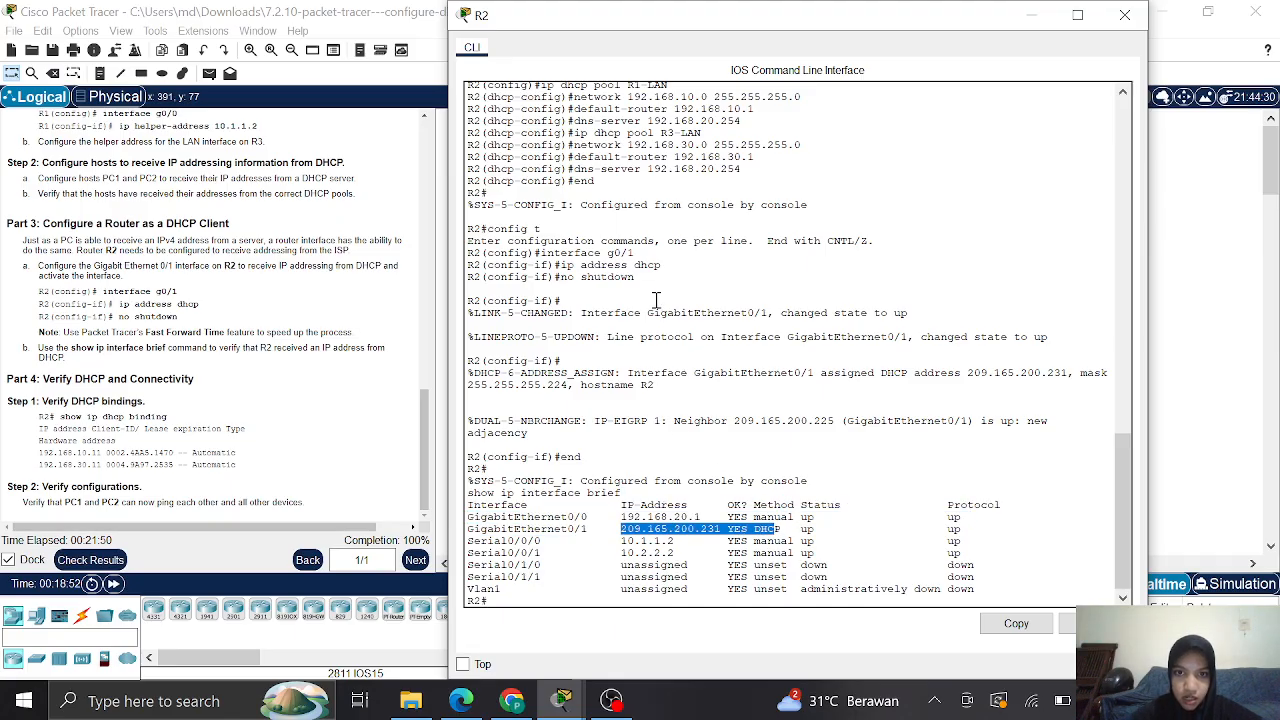
click(672, 267)
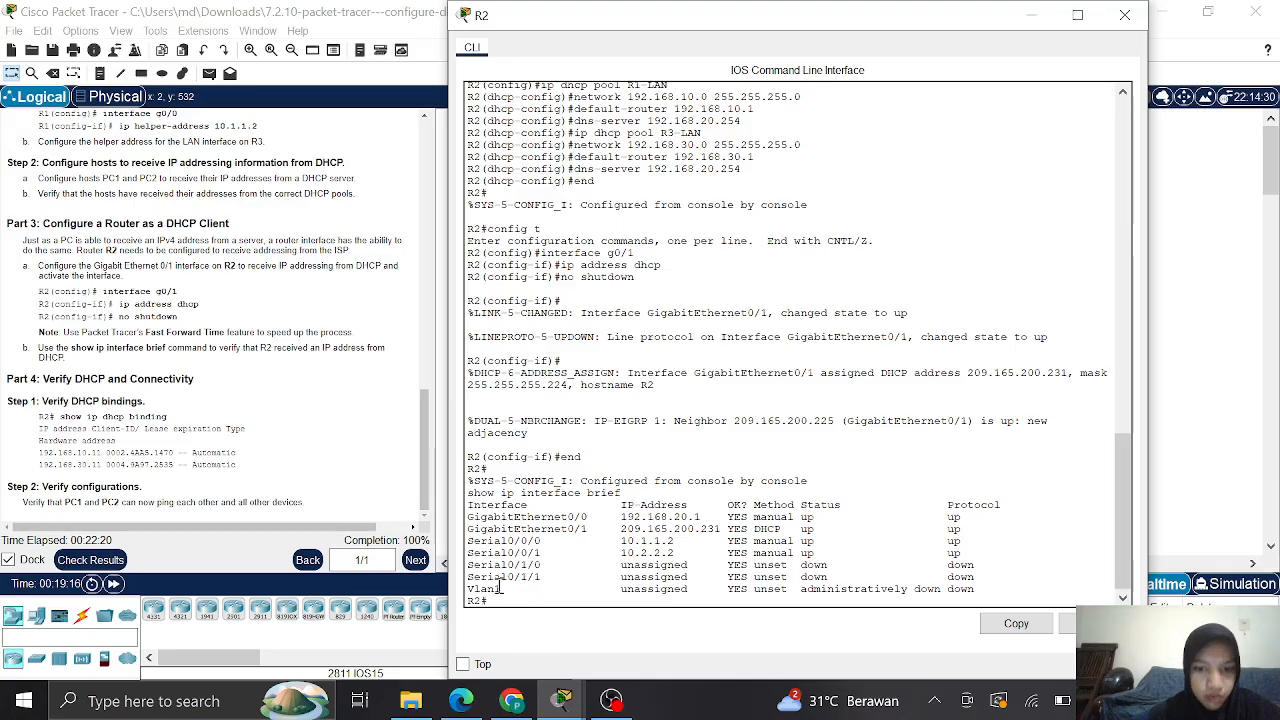
Verify the DHCP bindings on R2 with show ip dhcp binding and return to the topology
text(show ip )
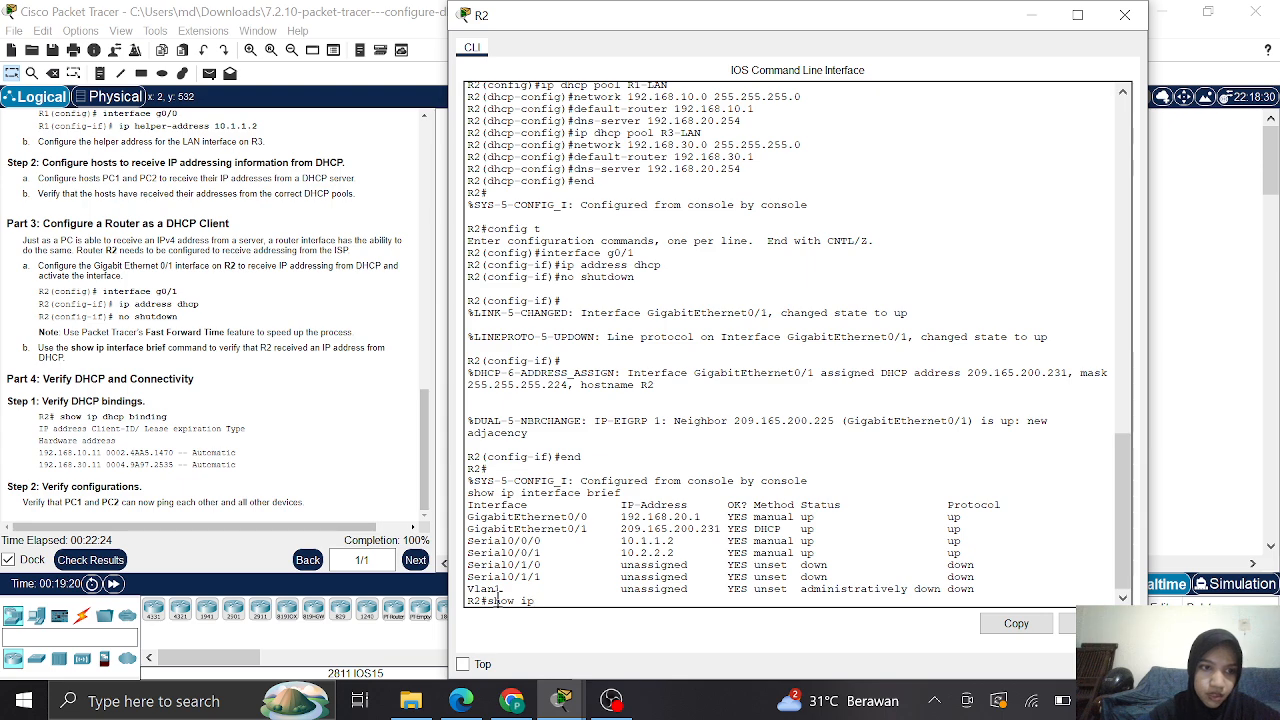
text(dhcp)
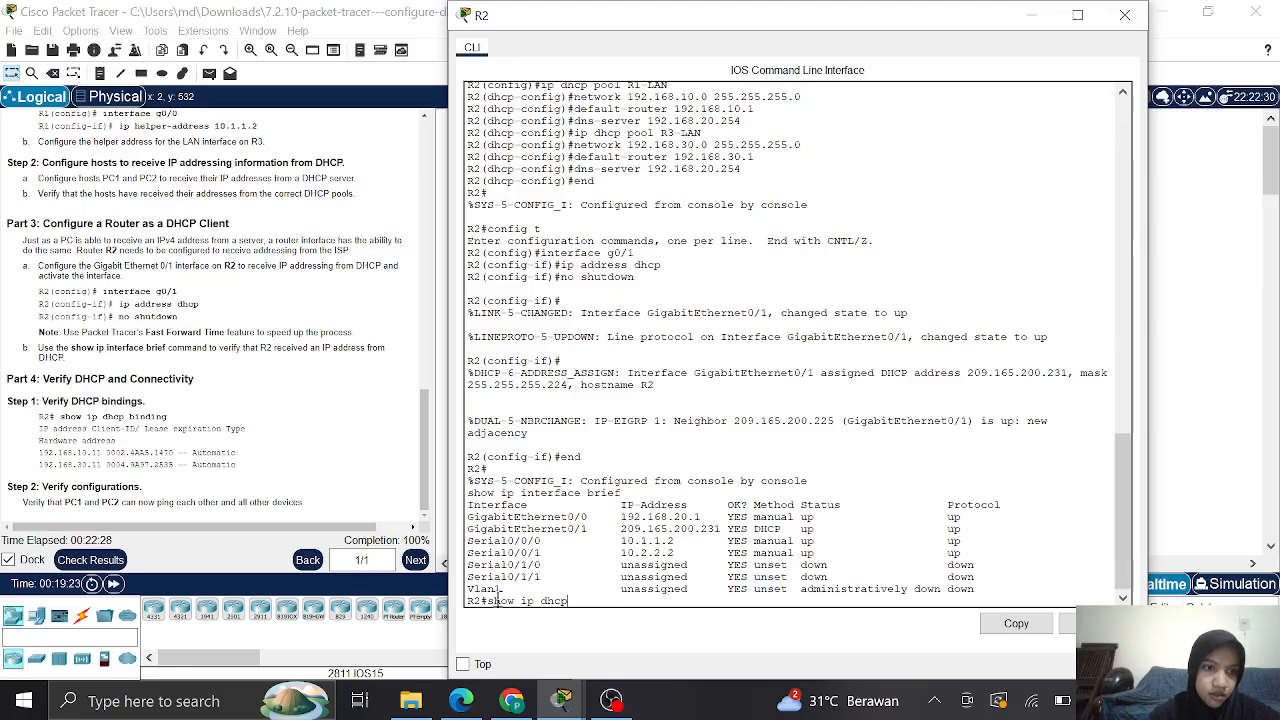
text( bindin)
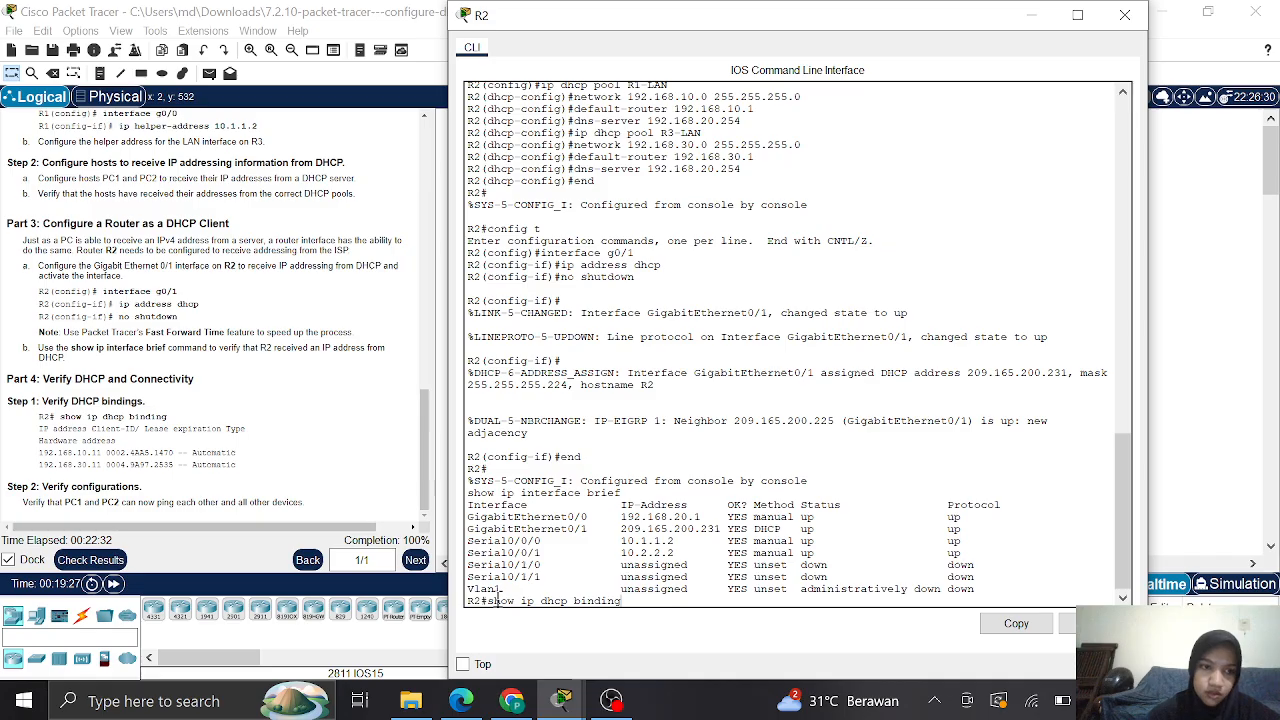
text(g)
key(Return)
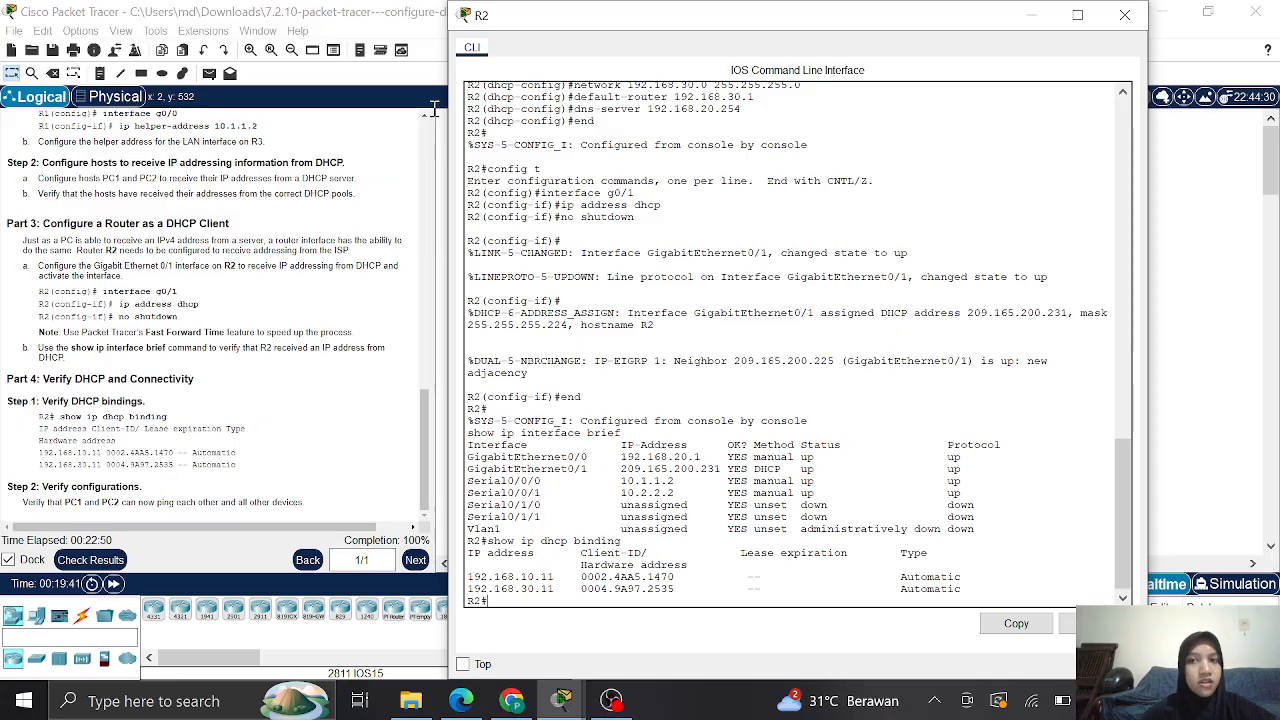
click(1032, 15)
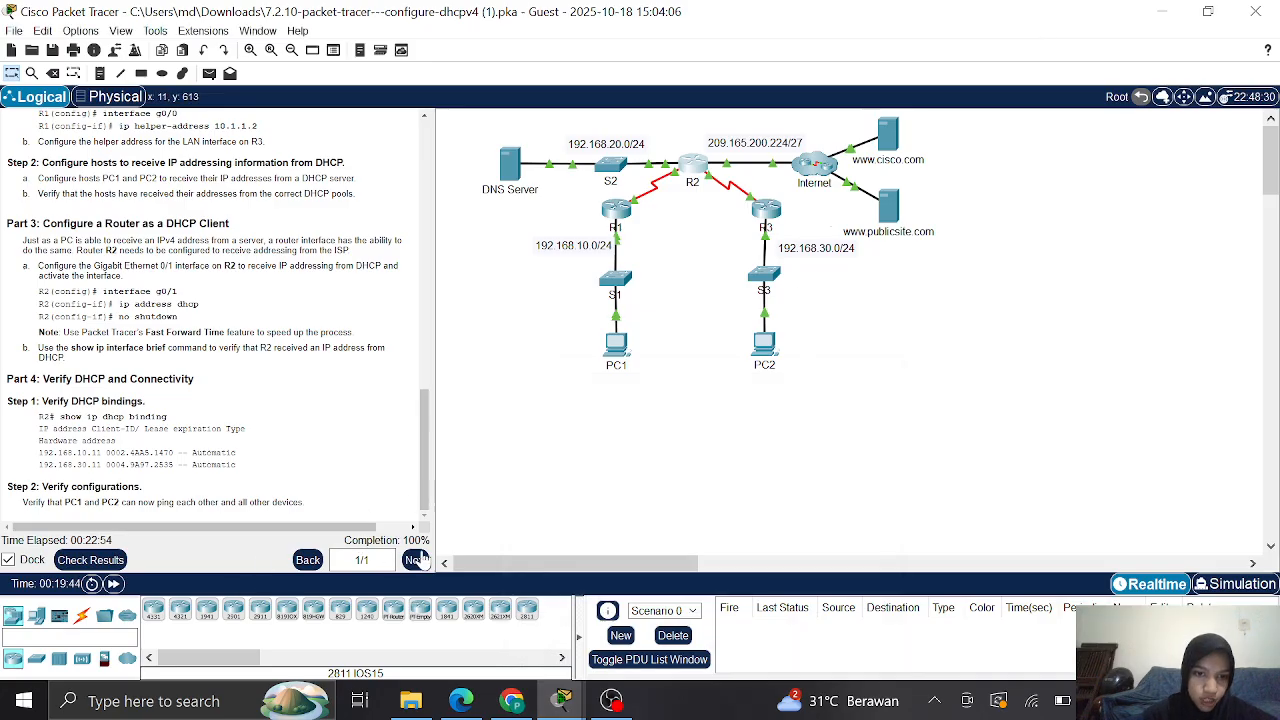
Check the activity results, review the assessment items for all devices, and return to the topology
click(105, 565)
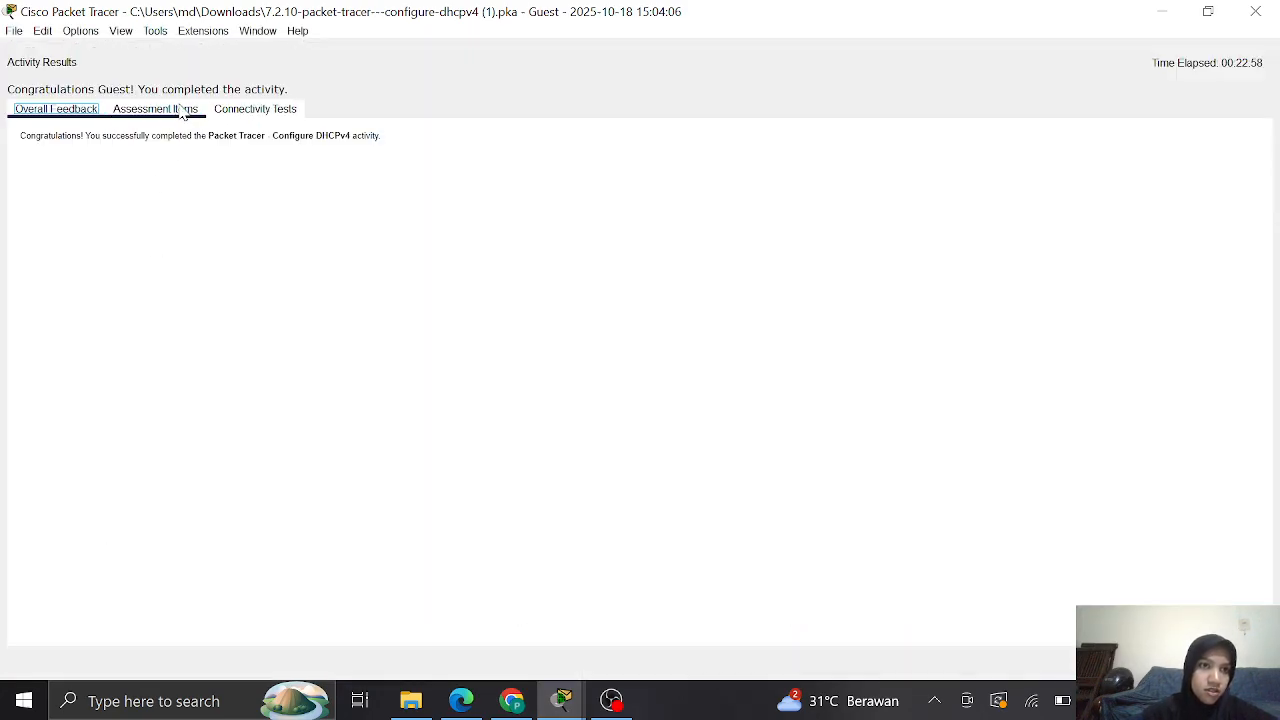
click(181, 112)
scroll(205, 350, down, 4)
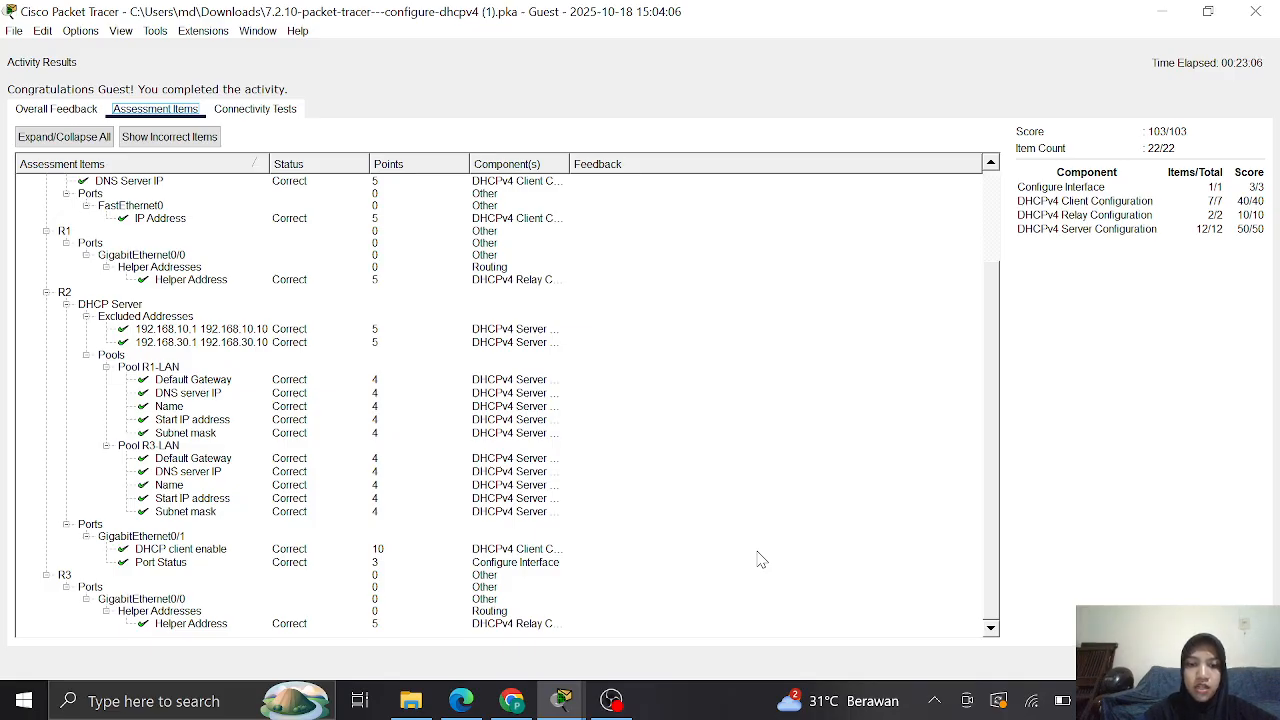
click(1231, 661)
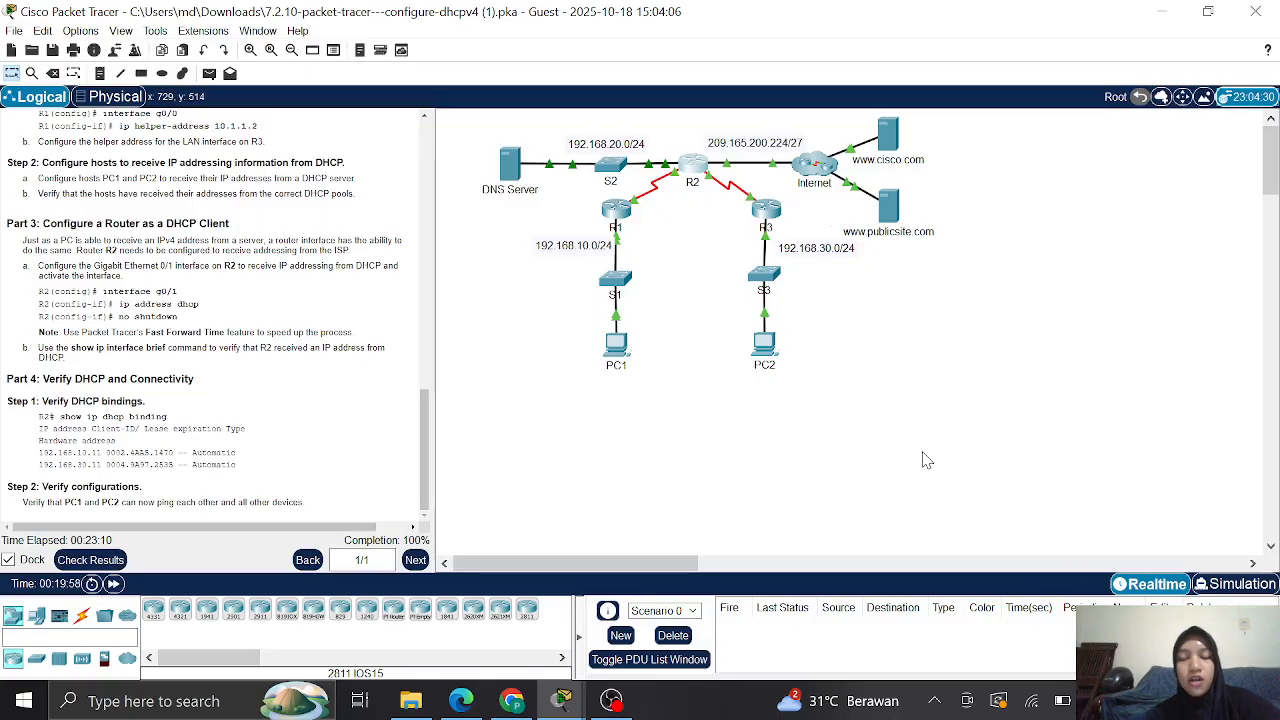
click(622, 704)
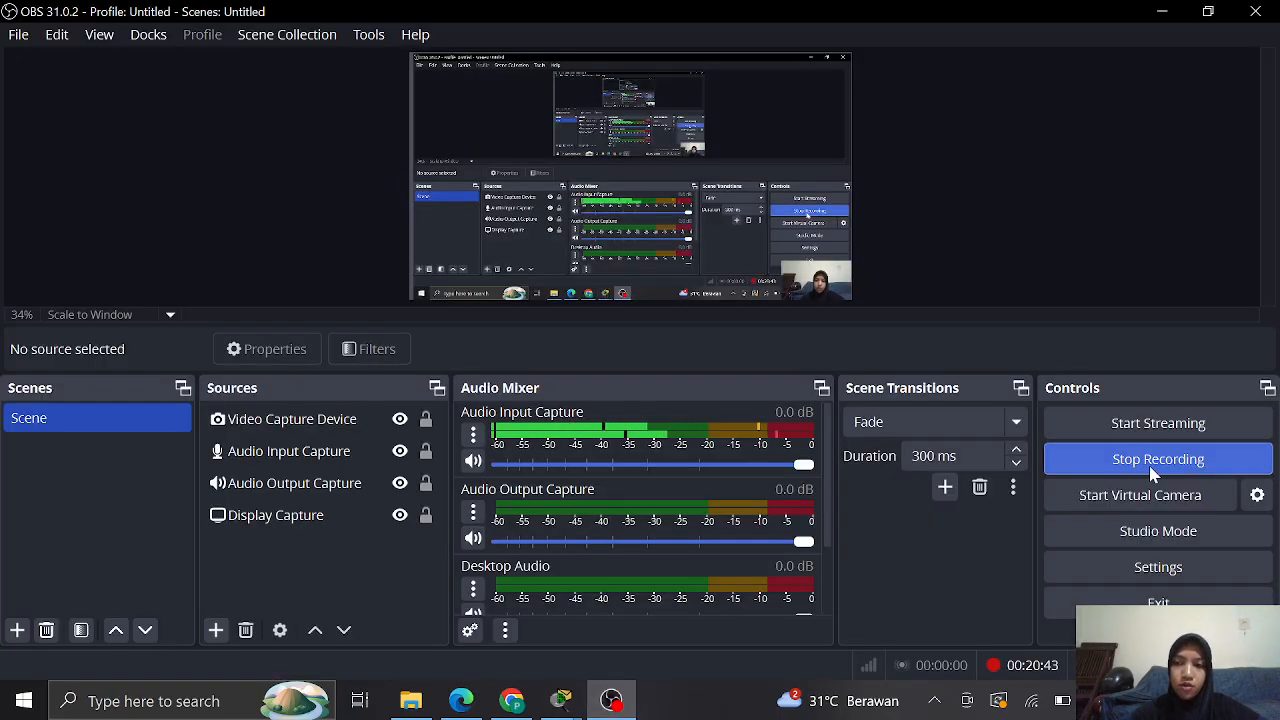